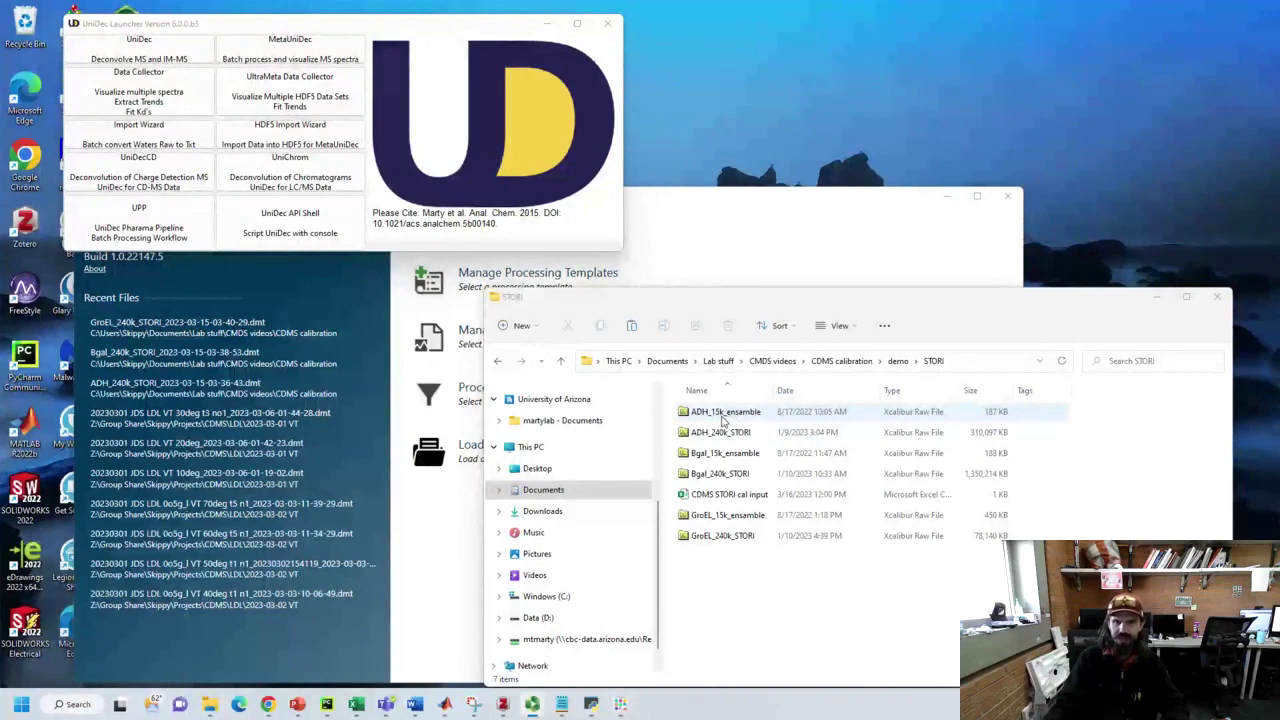
Step: Open the ADH_15k_ensamble raw file from the STORI folder in Xcalibur Qual Browser
click(735, 431)
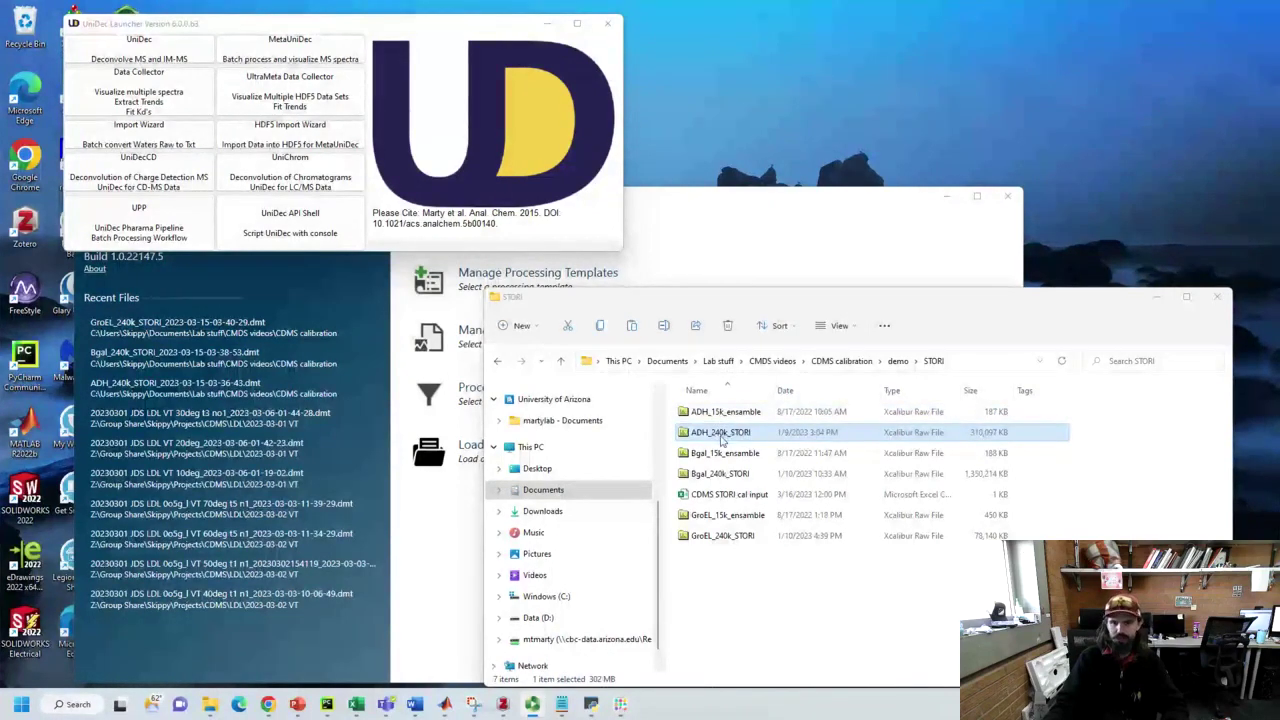
key(Down)
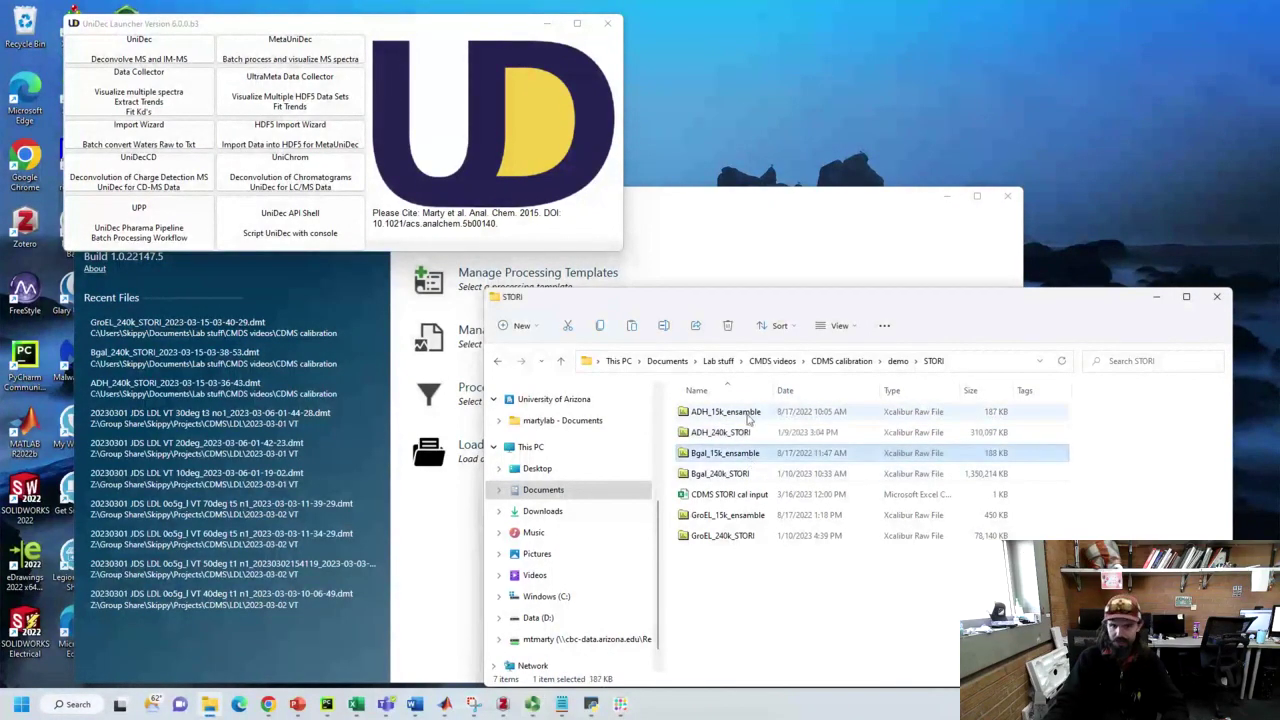
key(Up)
key(Up)
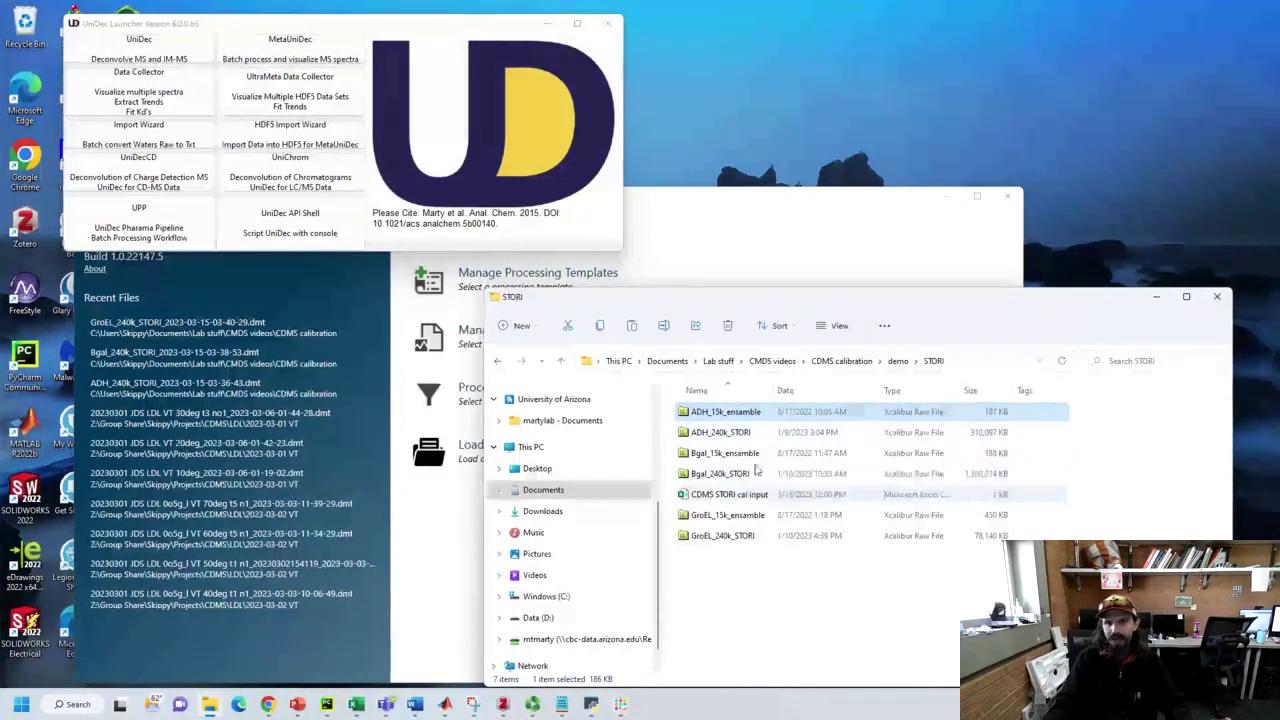
double_click(745, 418)
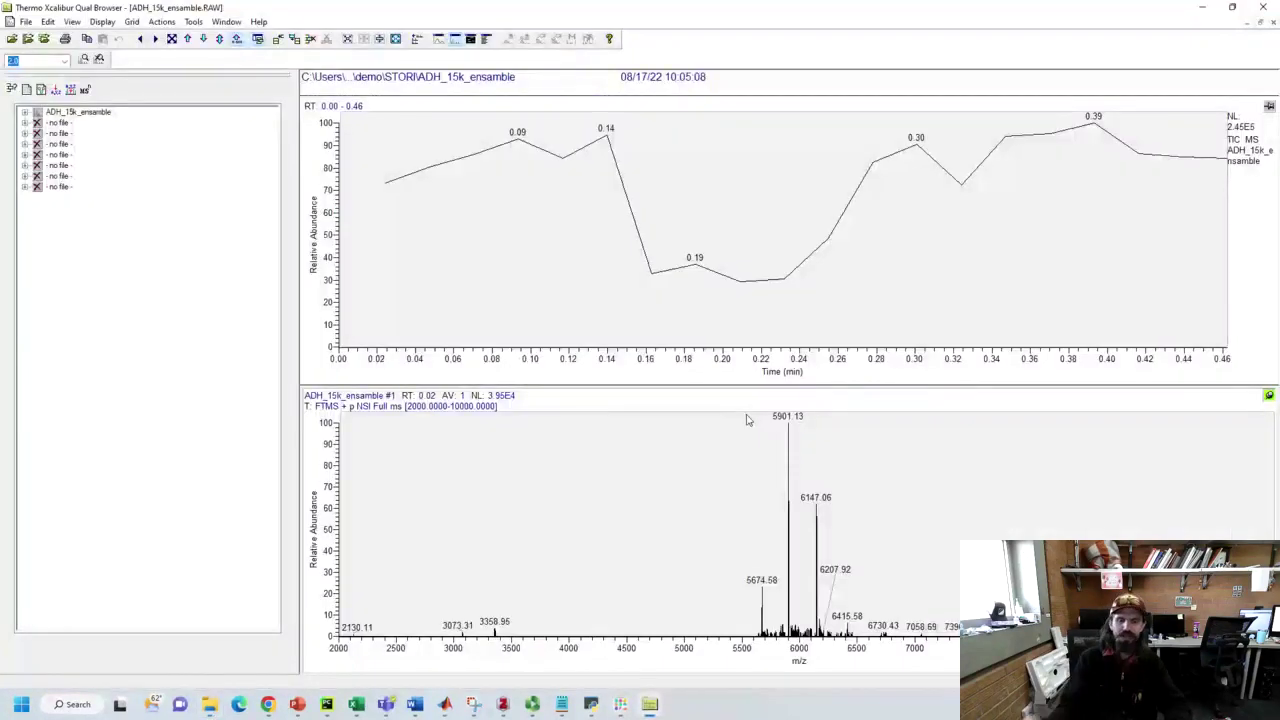
Step: Average the mass spectrum over the whole chromatogram, inspect the main peaks around m/z 5900 up close, and close the file at full range
drag(1220, 263, 304, 257)
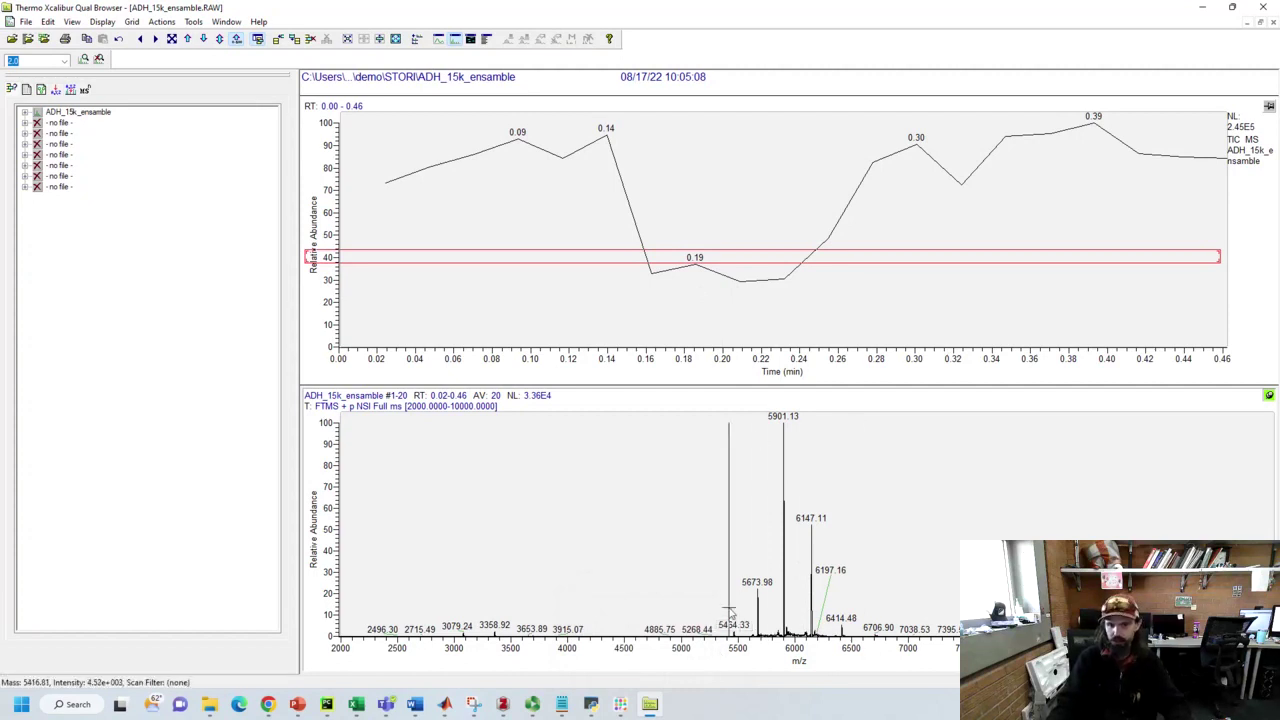
drag(711, 609, 881, 613)
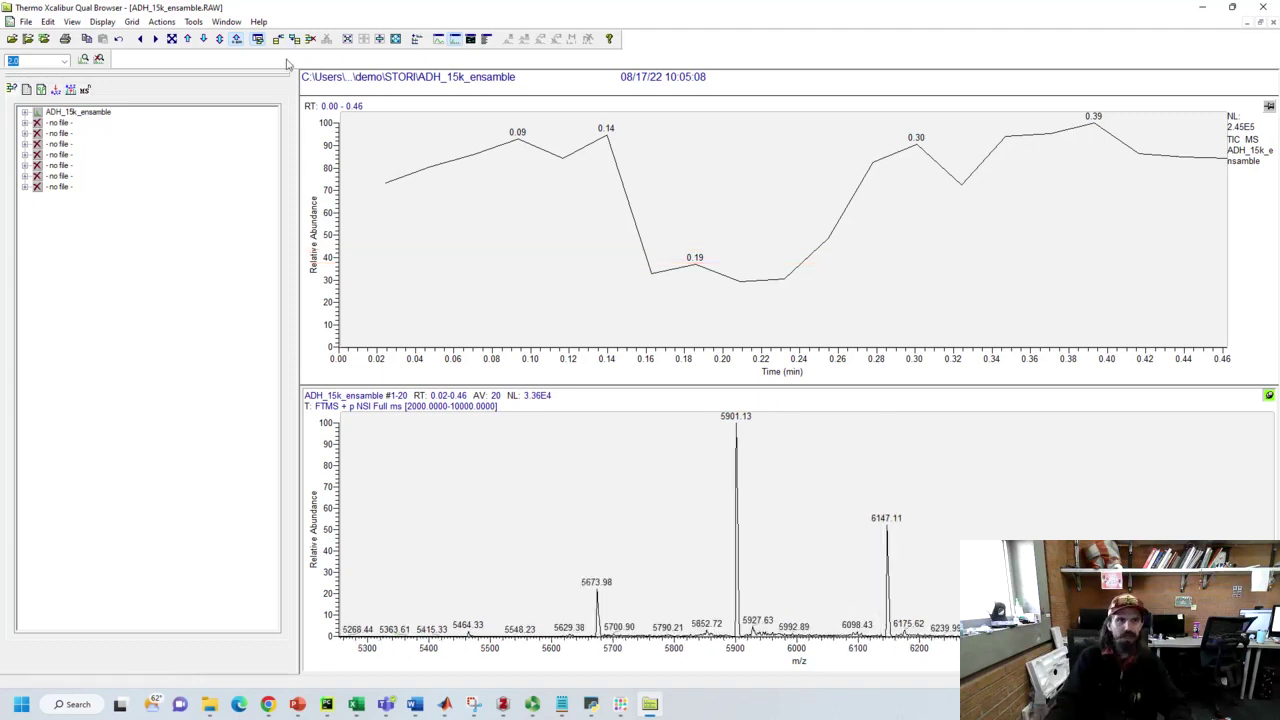
click(172, 38)
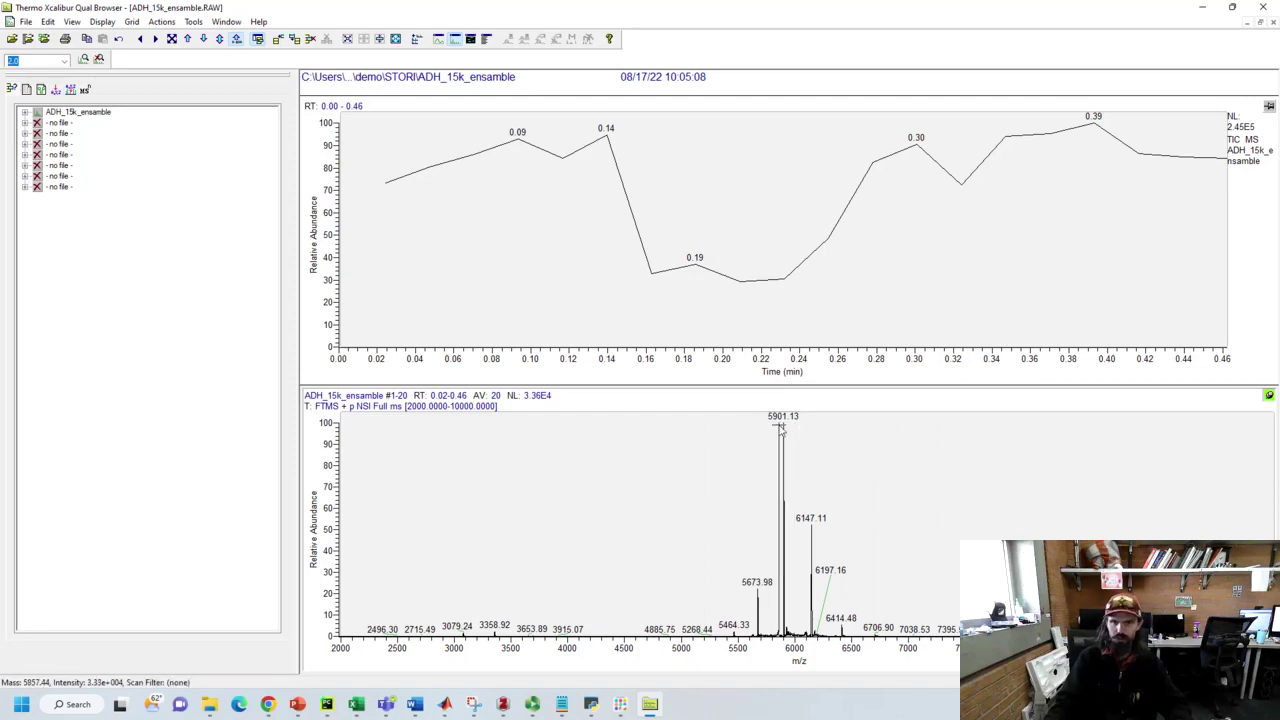
click(1263, 7)
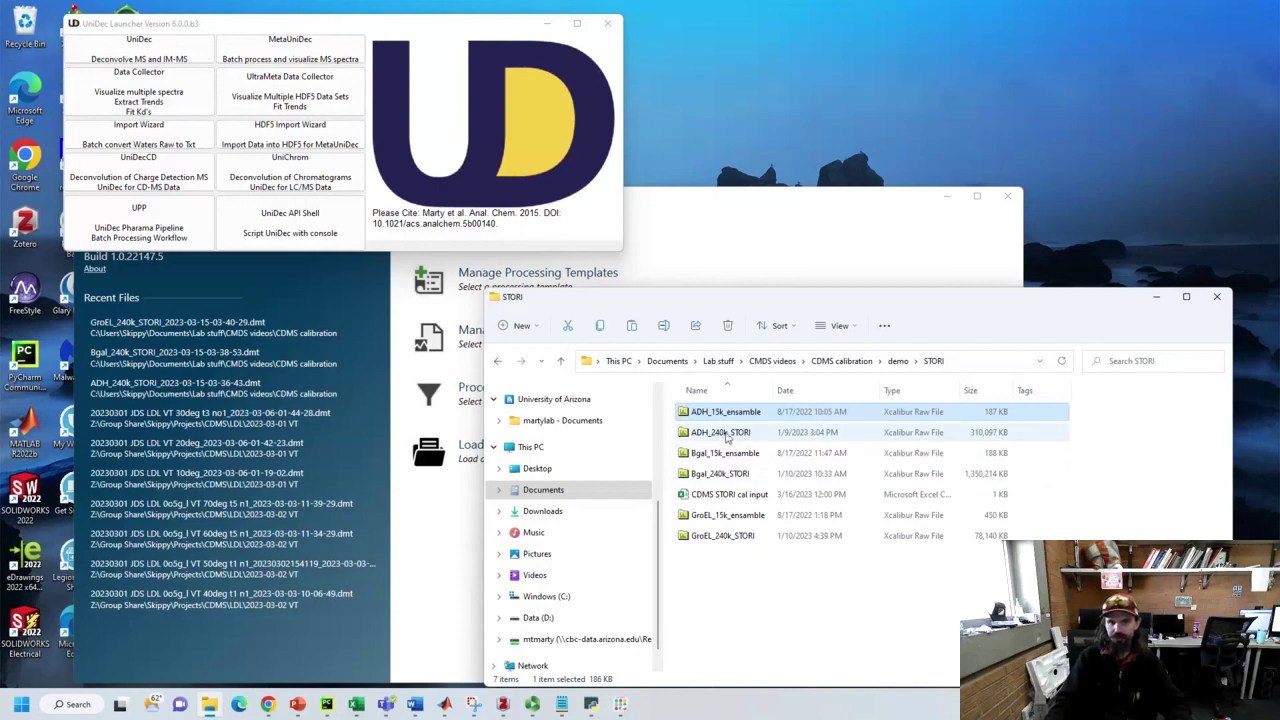
Step: Open ADH_240k_STORI and examine its individual scans one after another from about 2.4 min, closing the file when done
double_click(727, 435)
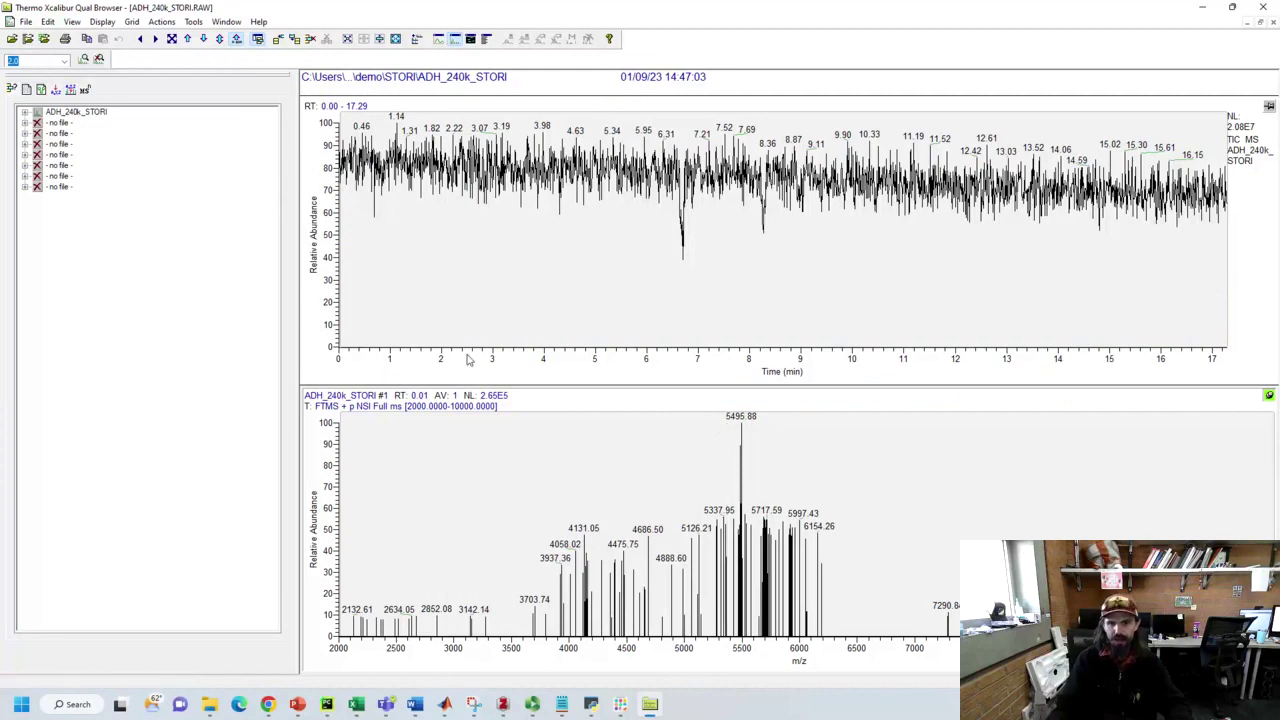
click(460, 220)
key(Right)
key(Right)
key(Right)
key(Right)
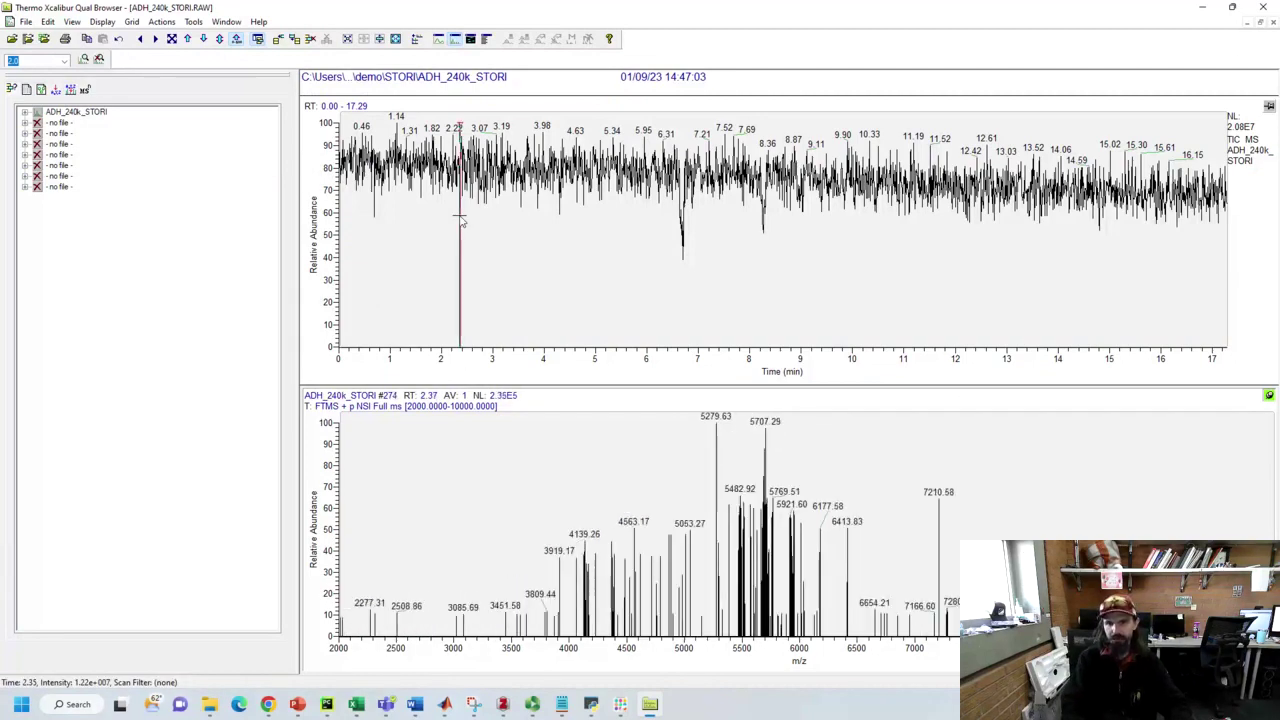
key(Right)
key(Right)
key(Right)
key(Right)
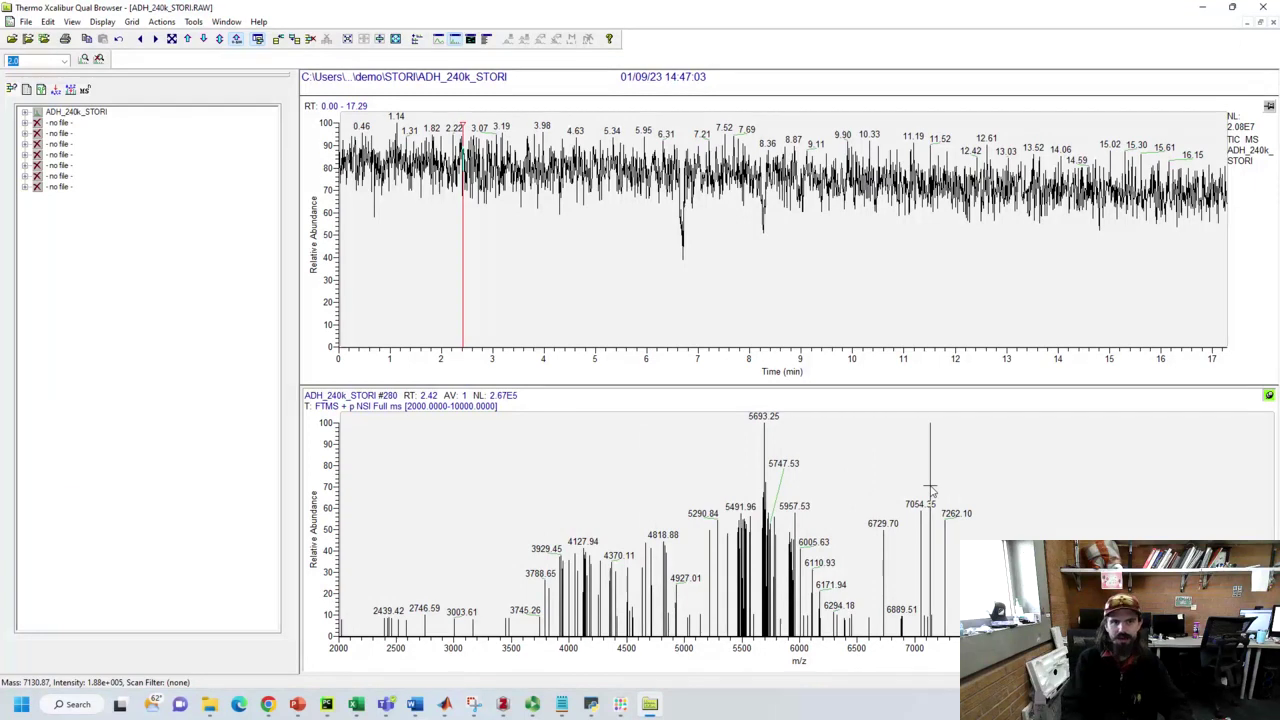
key(Right)
key(Right)
key(Right)
key(Right)
key(Right)
key(Right)
key(Right)
key(Right)
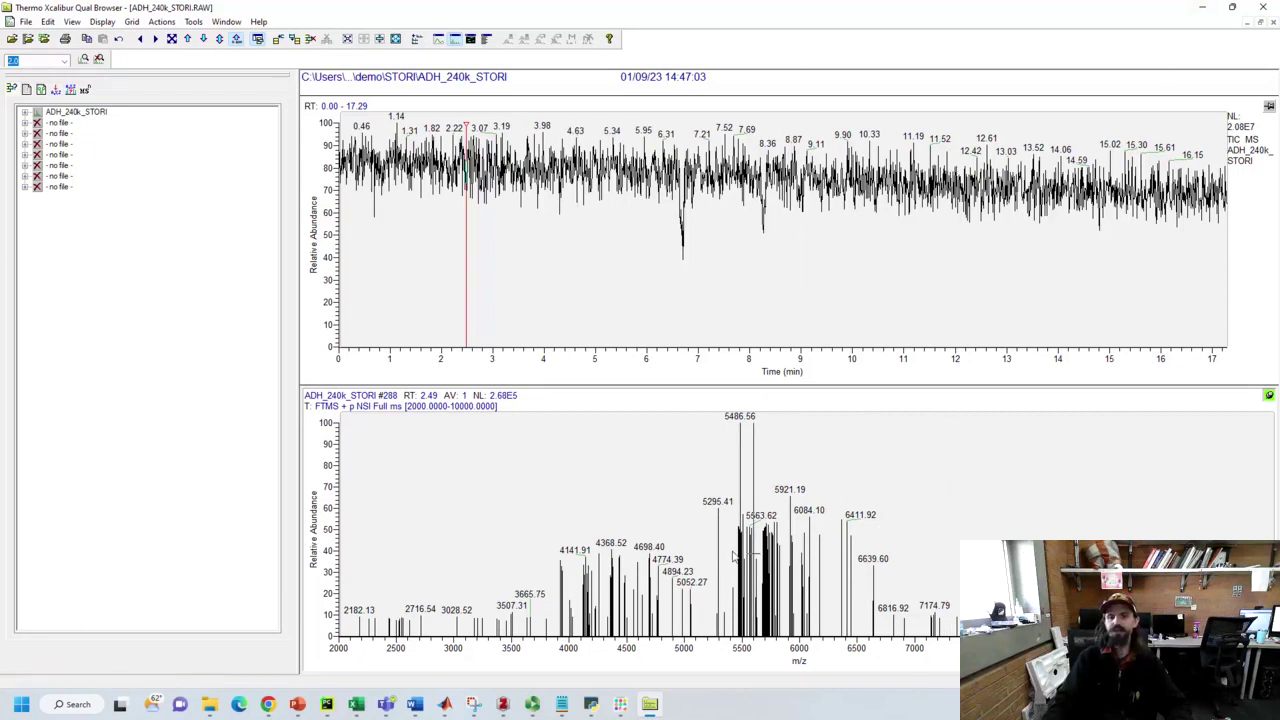
click(1266, 10)
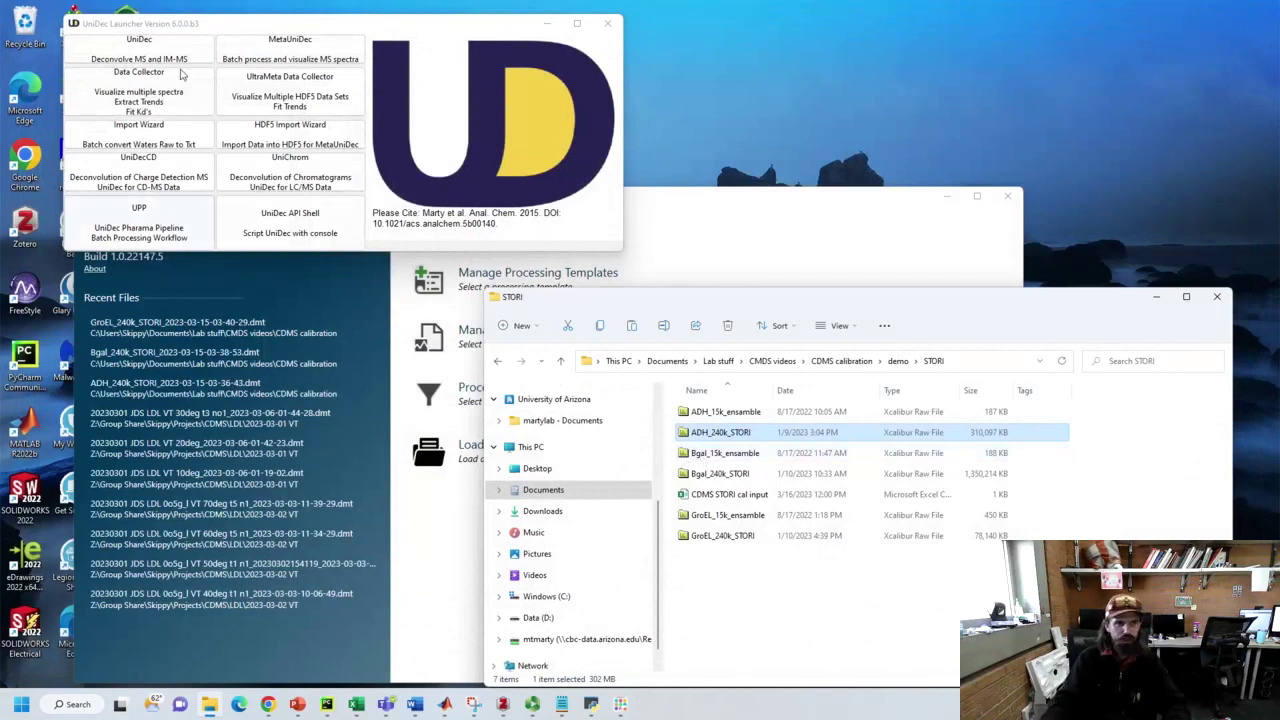
Step: Switch to STORIboard, start a Processing Workflow, and browse to the STORI folder for its input files
click(727, 207)
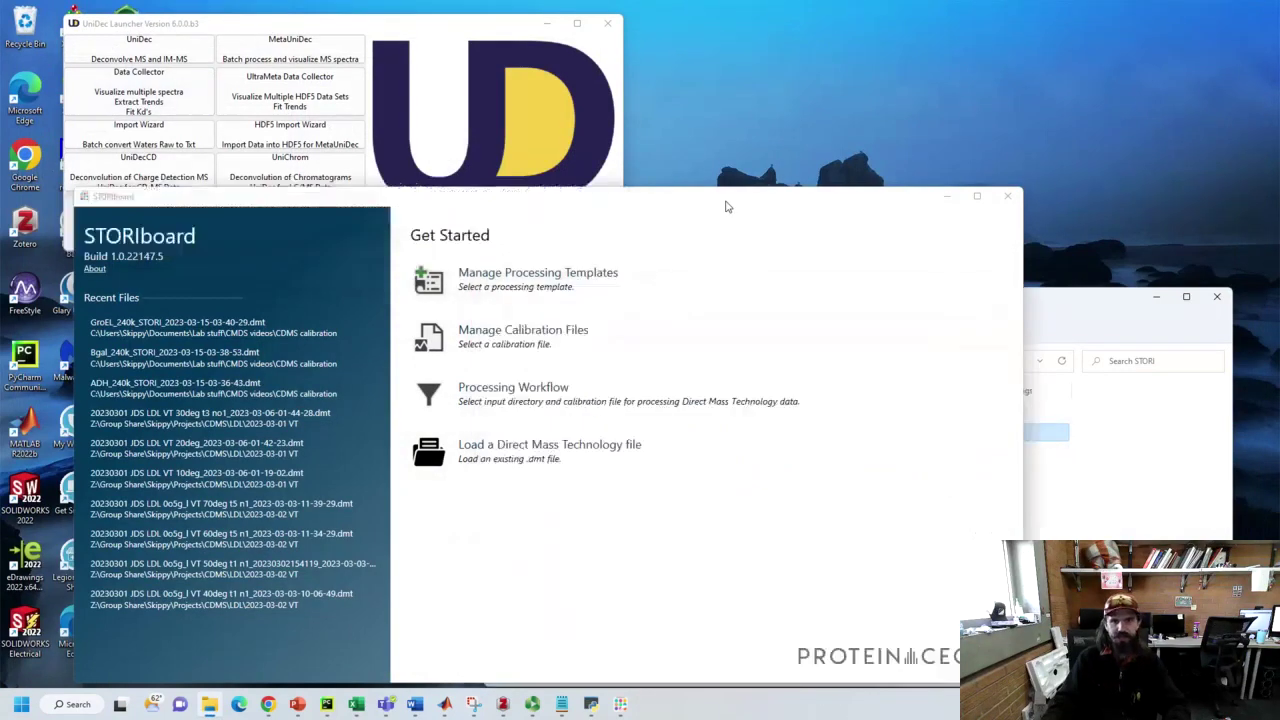
click(1075, 302)
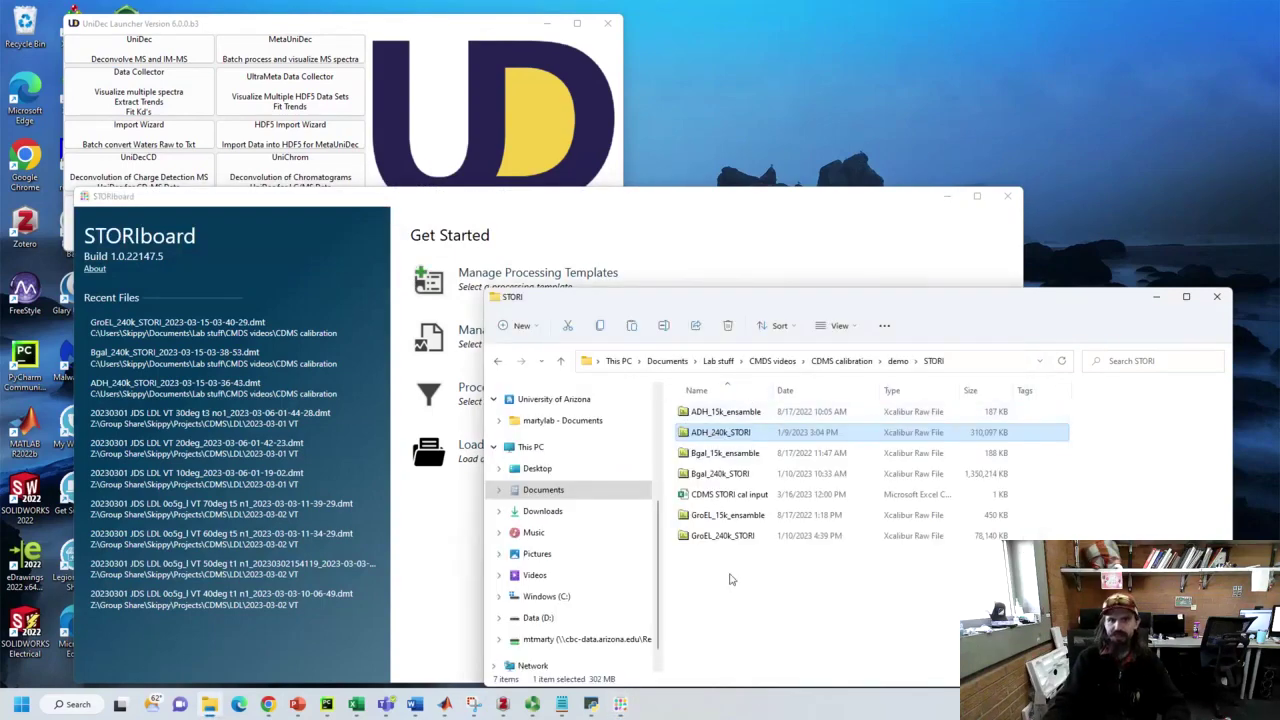
click(553, 209)
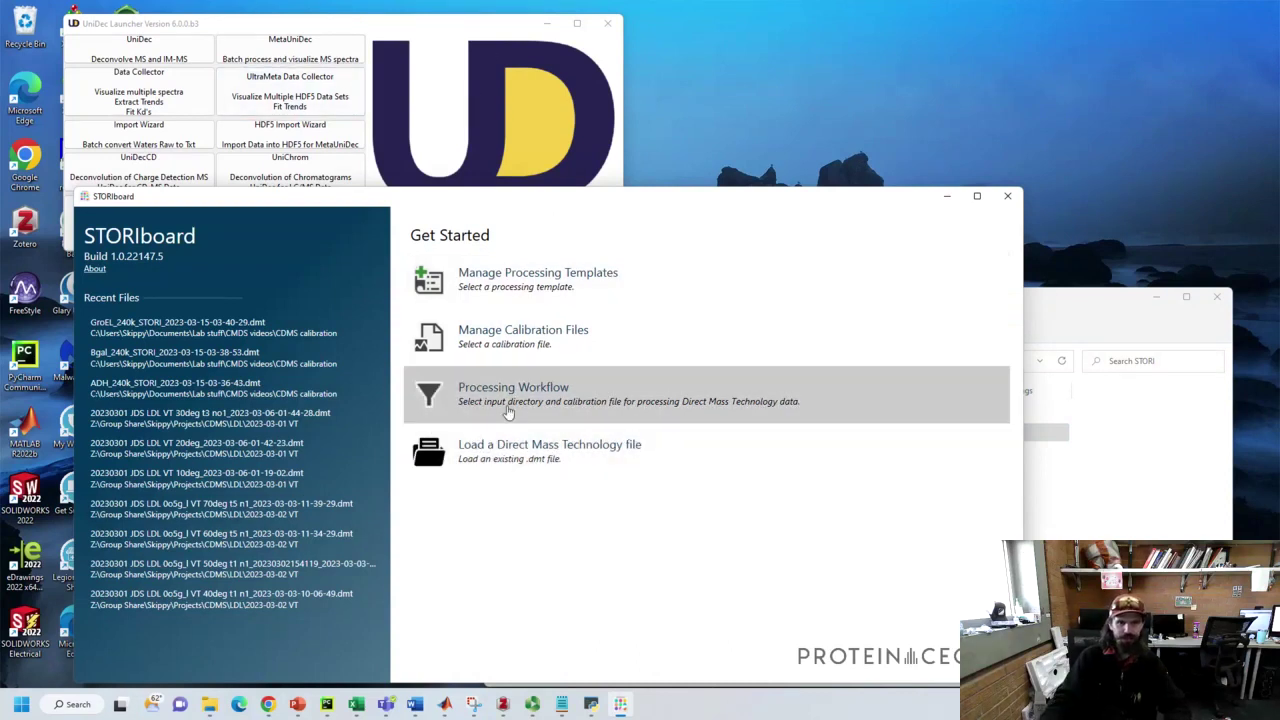
click(510, 408)
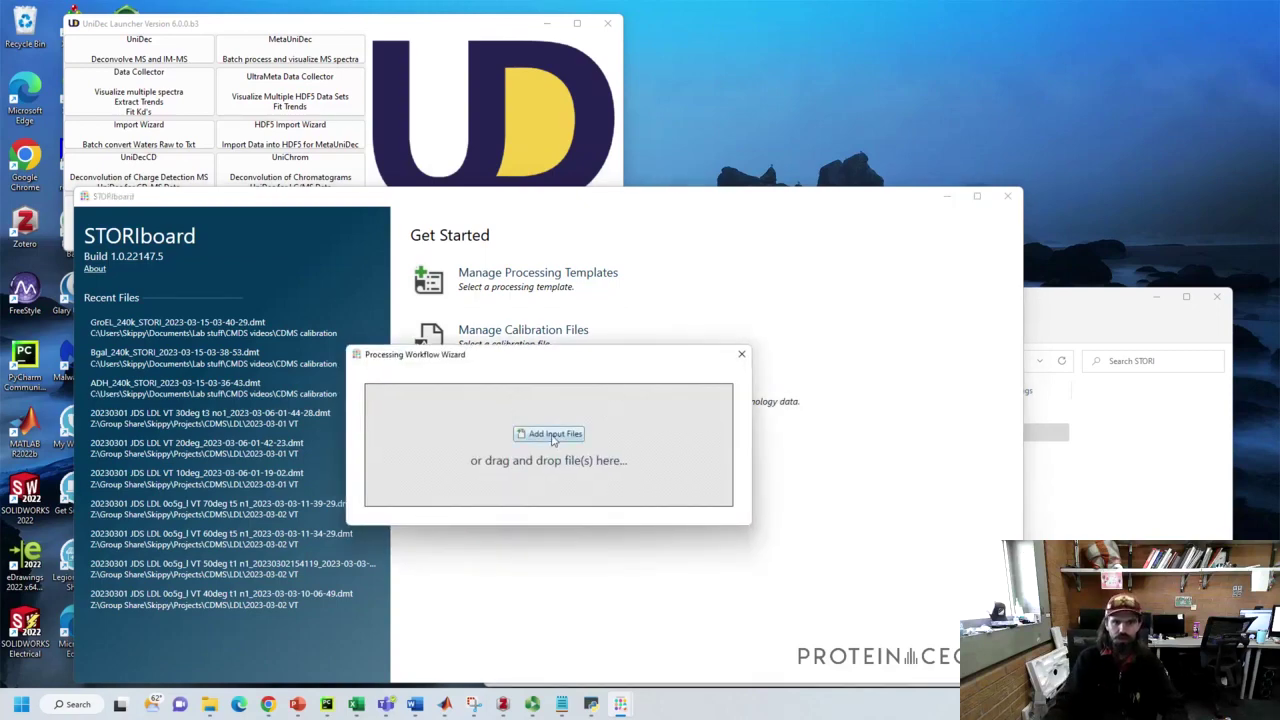
click(553, 435)
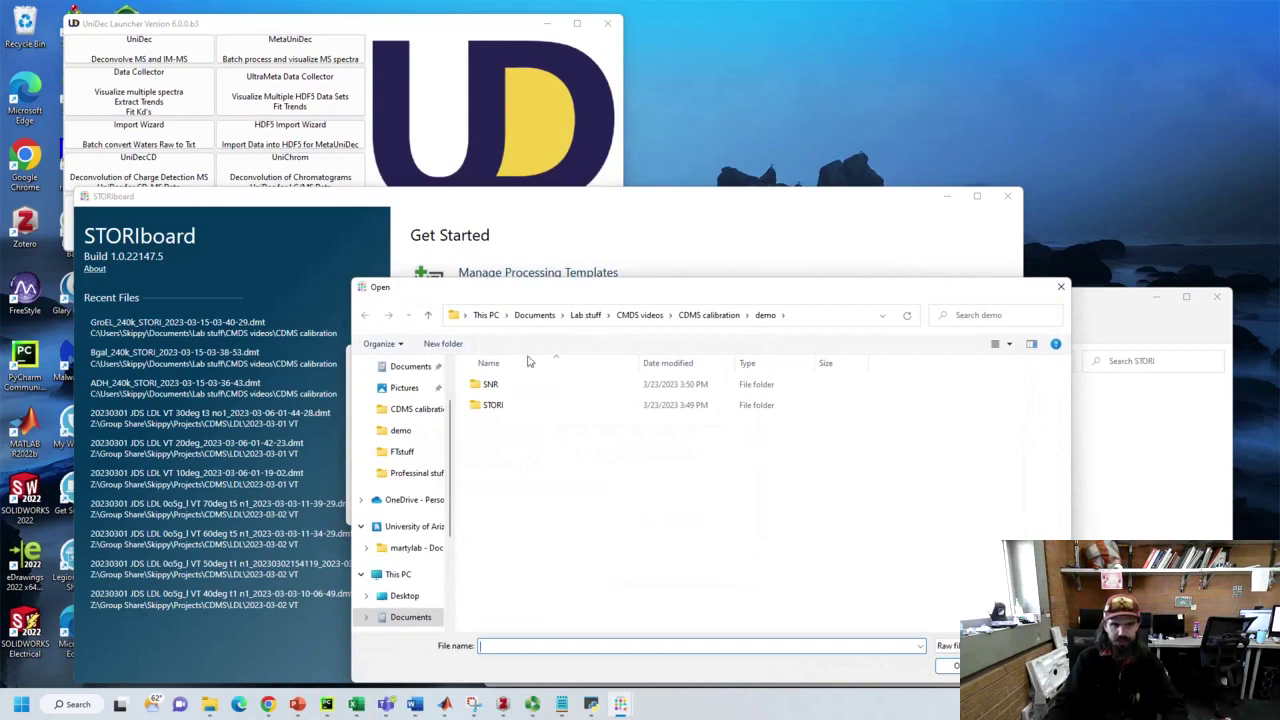
double_click(492, 405)
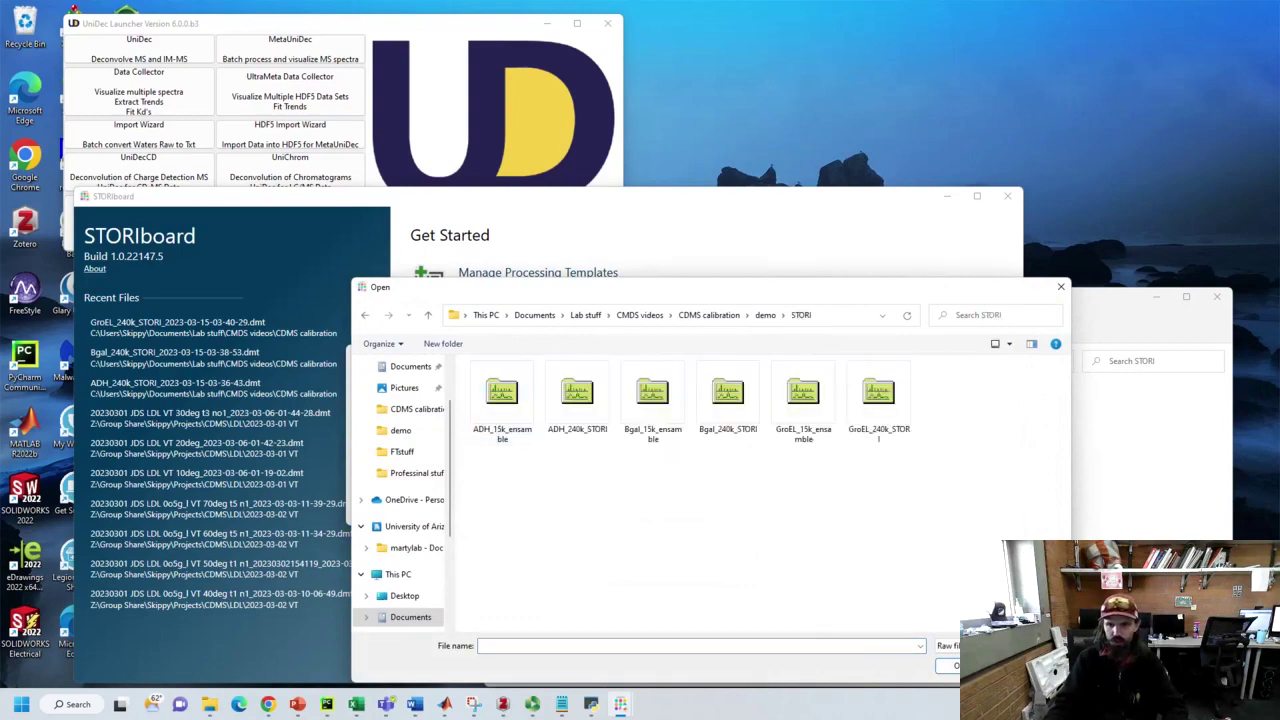
Step: Show the folder in Details view and add ADH_240k_STORI, Bgal_240k_STORI and GroEL_240k_STORI as input files
click(995, 343)
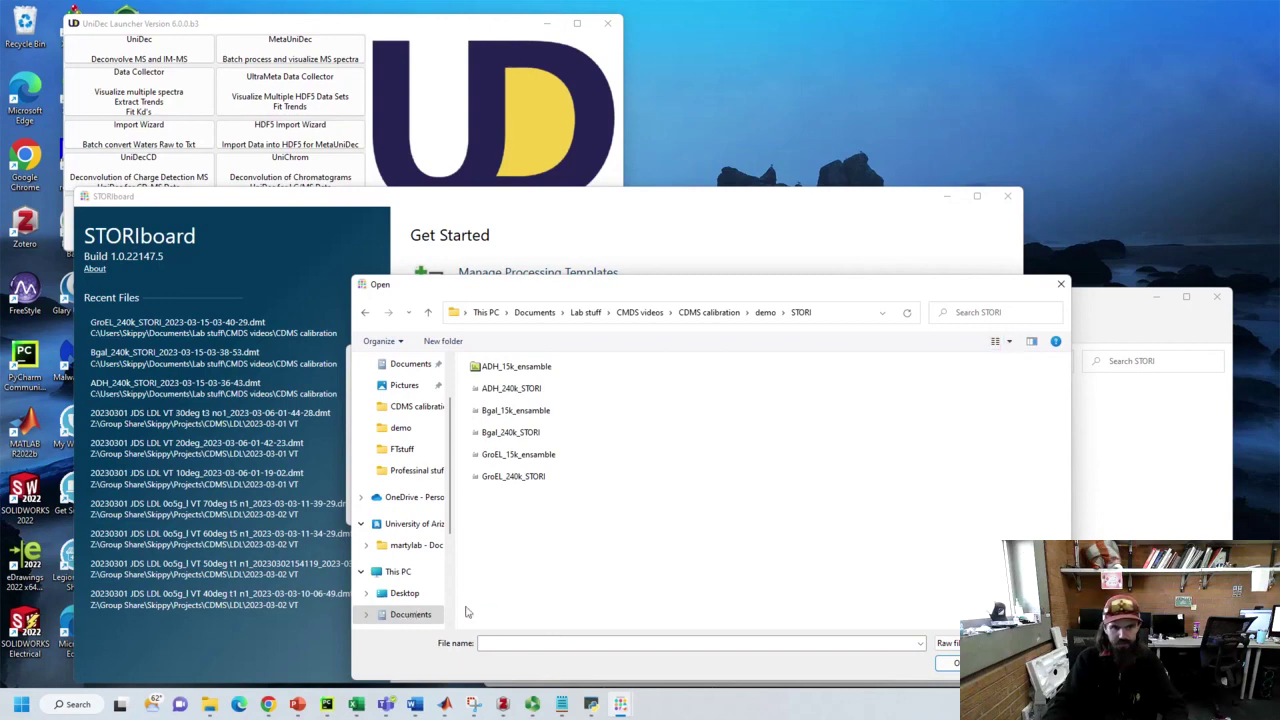
click(1010, 341)
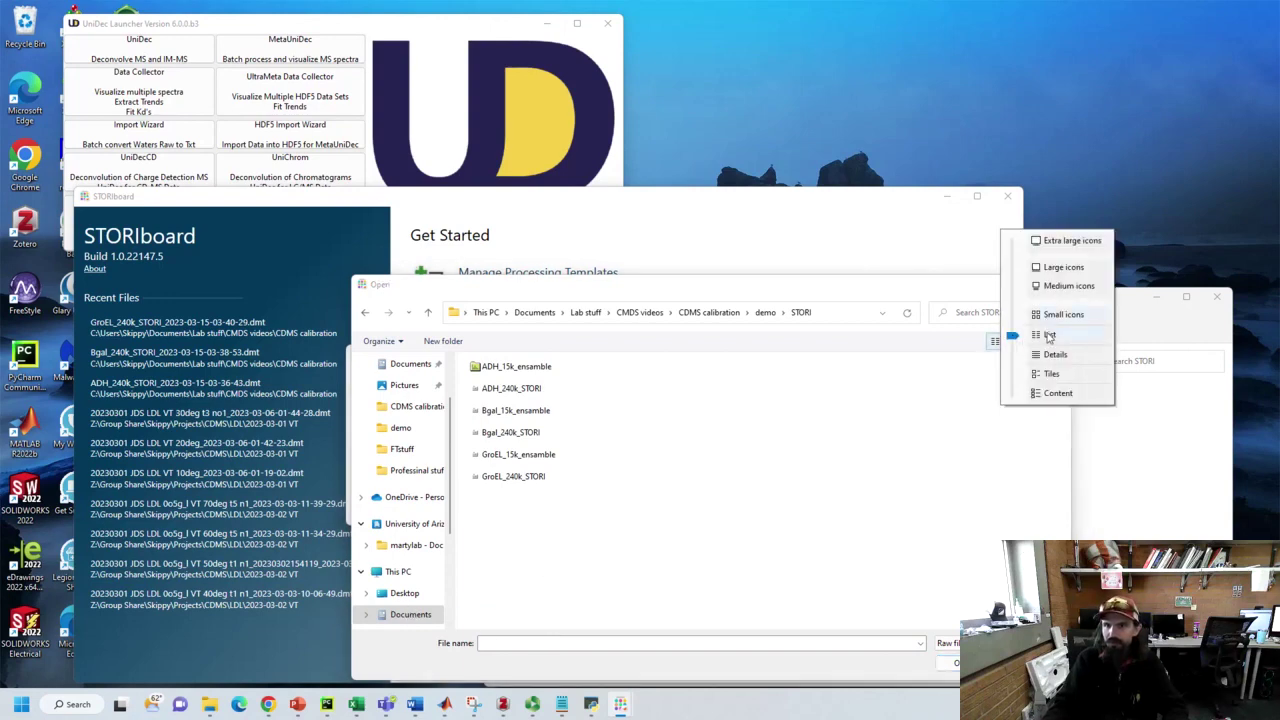
click(1055, 354)
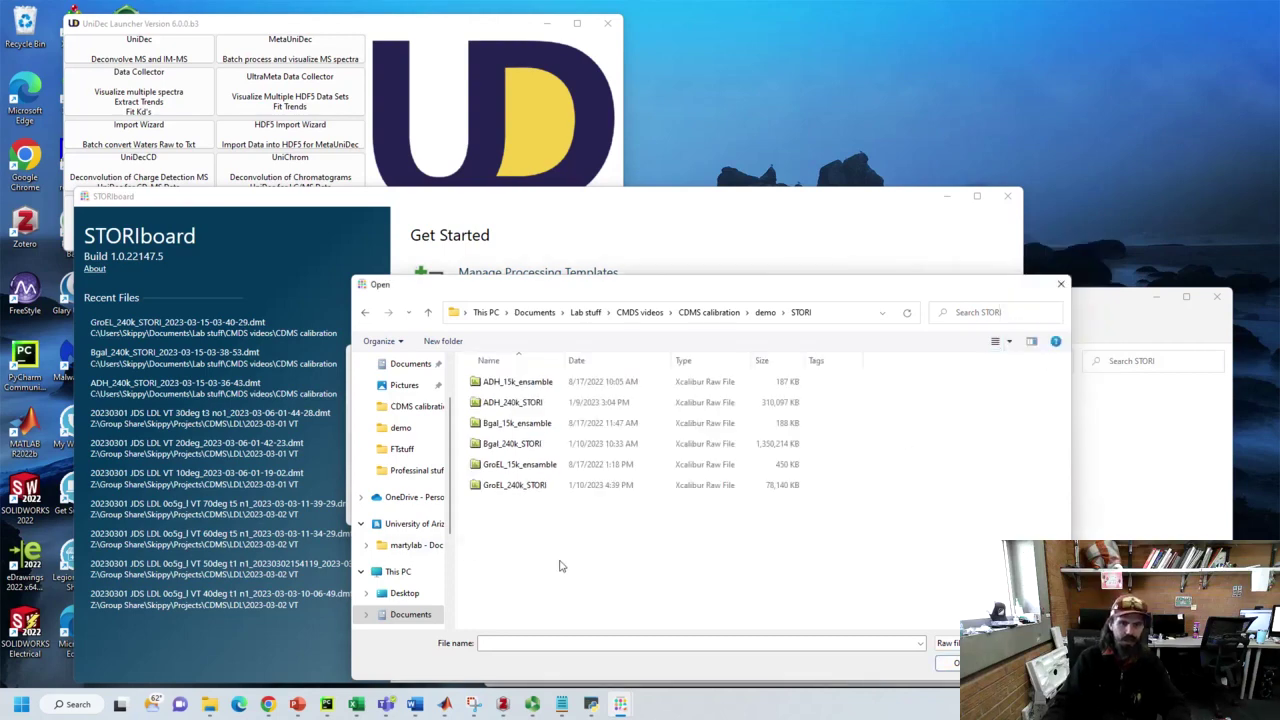
click(533, 410)
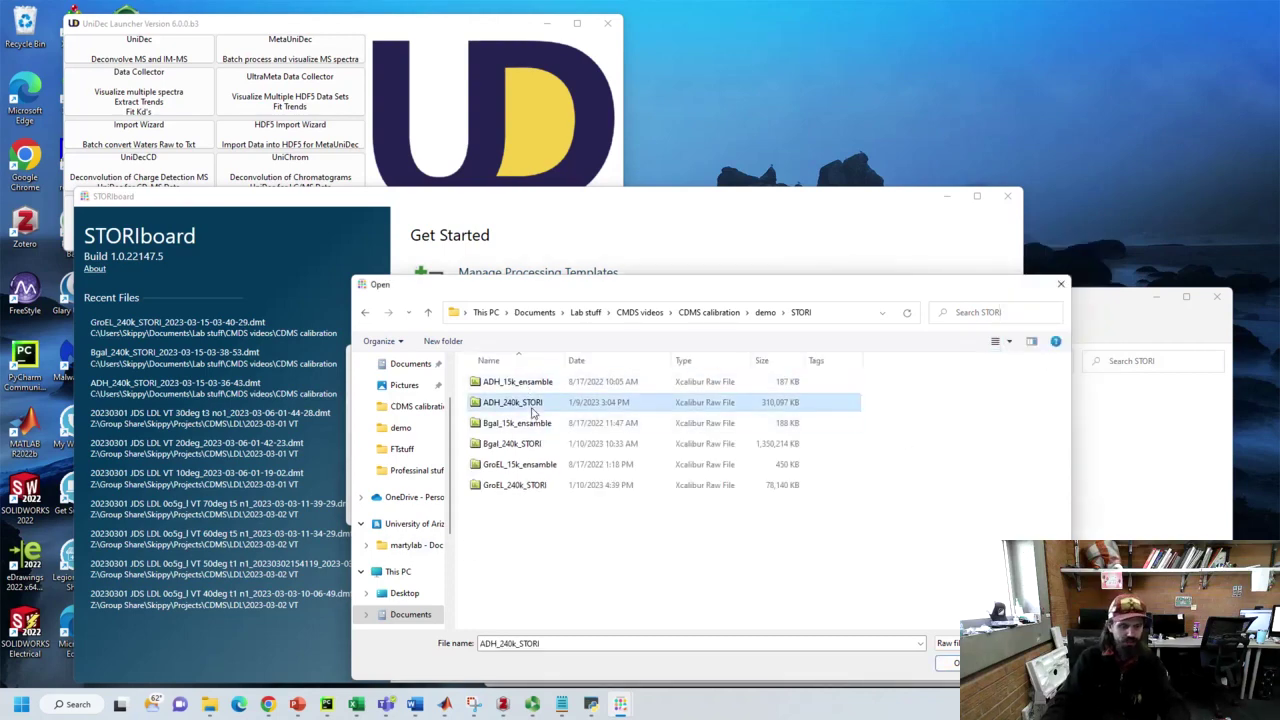
ctrl+click(547, 446)
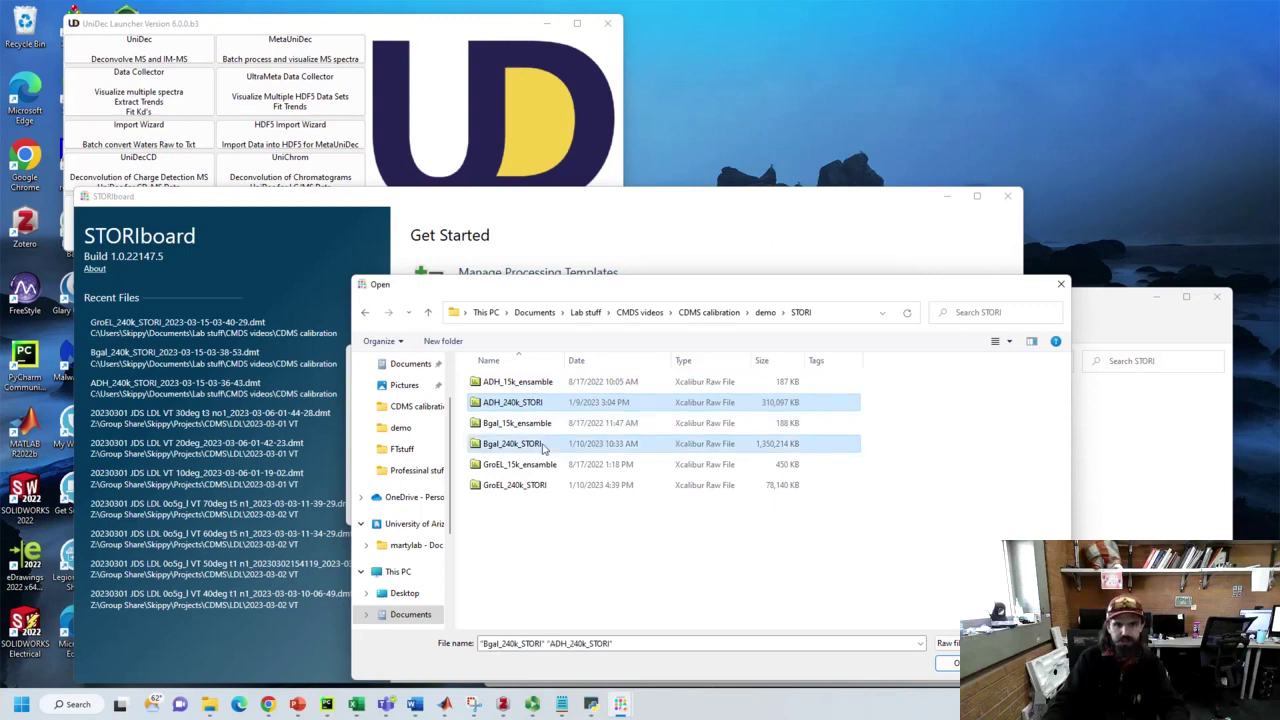
ctrl+click(547, 487)
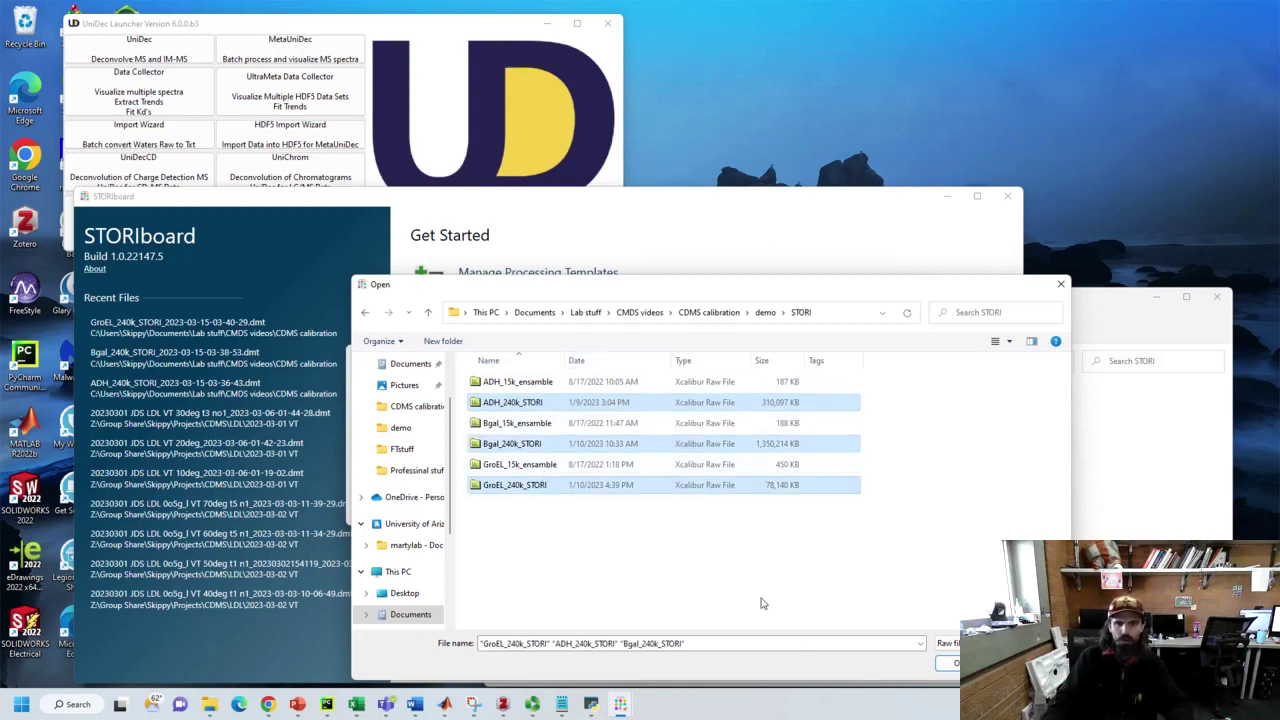
click(950, 664)
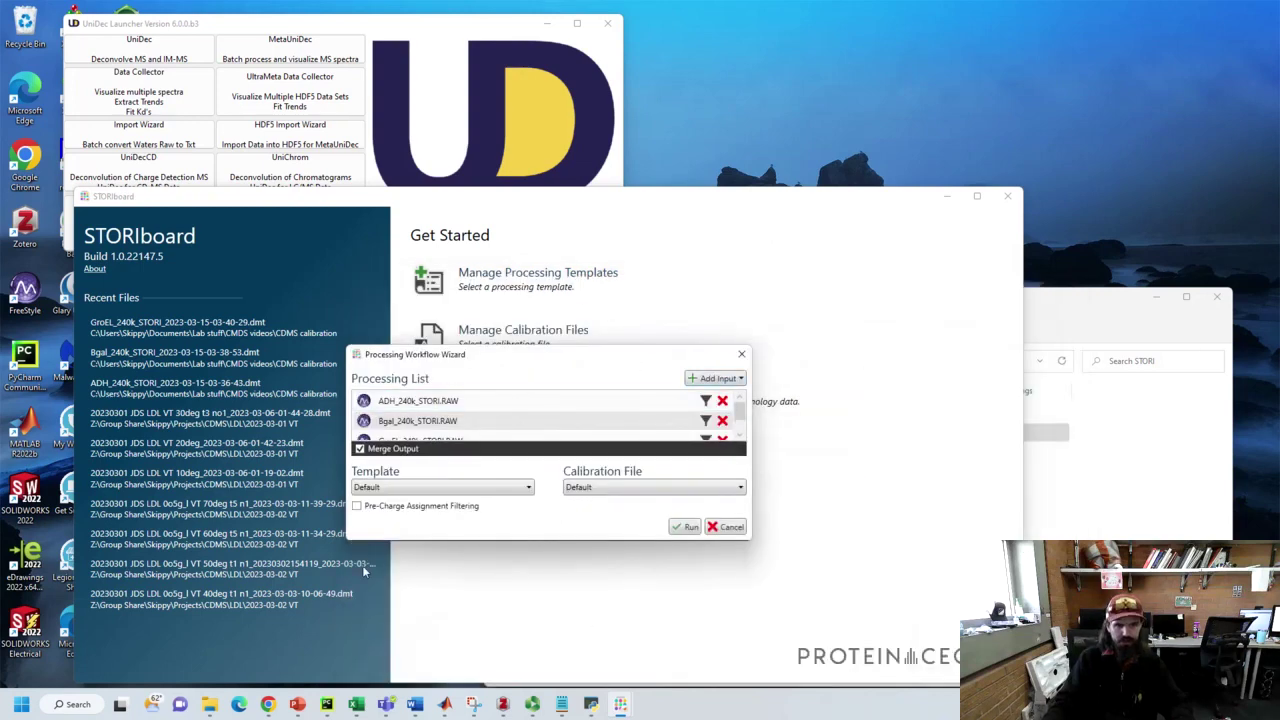
Step: Run the processing workflow with Merge Output turned off and bring the STORI folder window forward
click(359, 452)
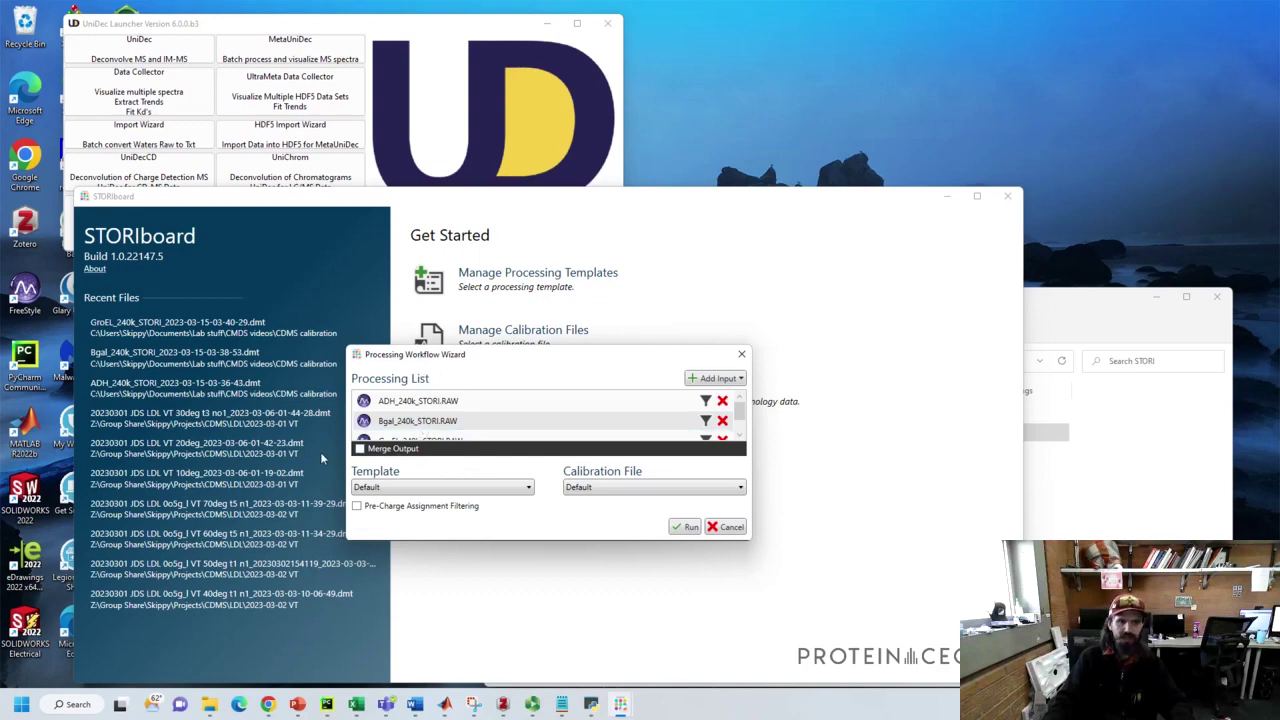
click(686, 528)
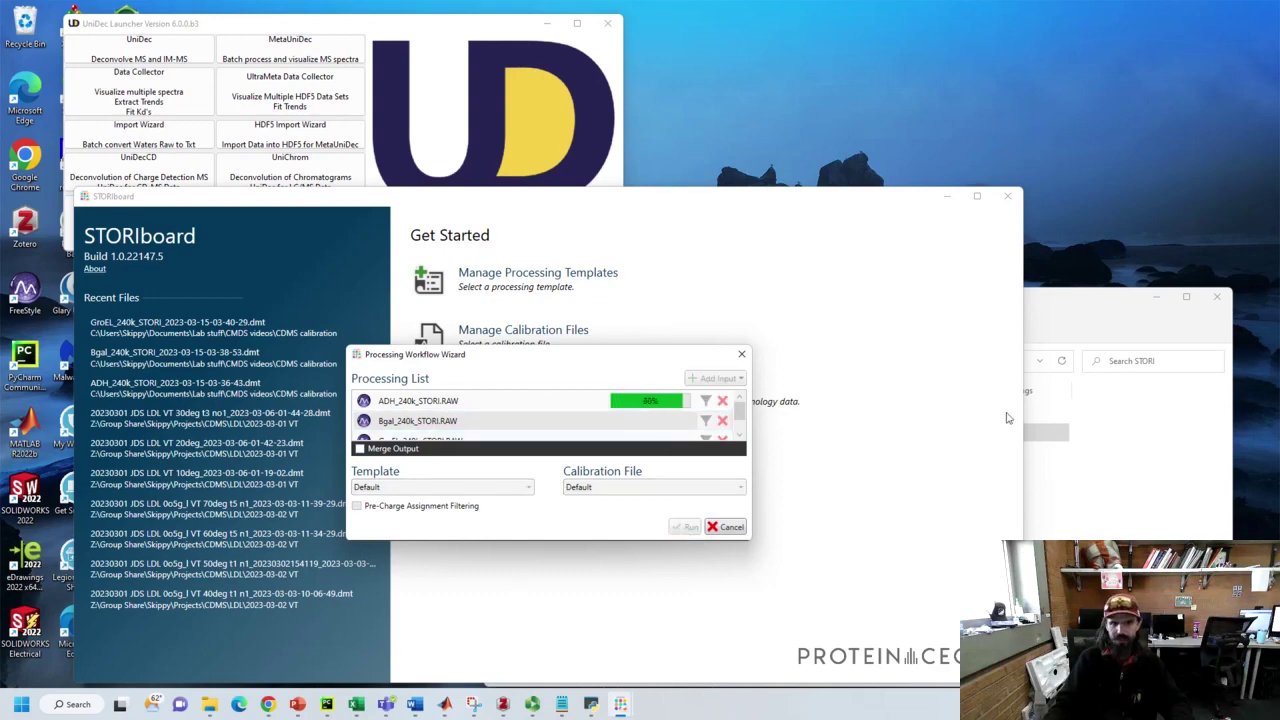
click(1062, 318)
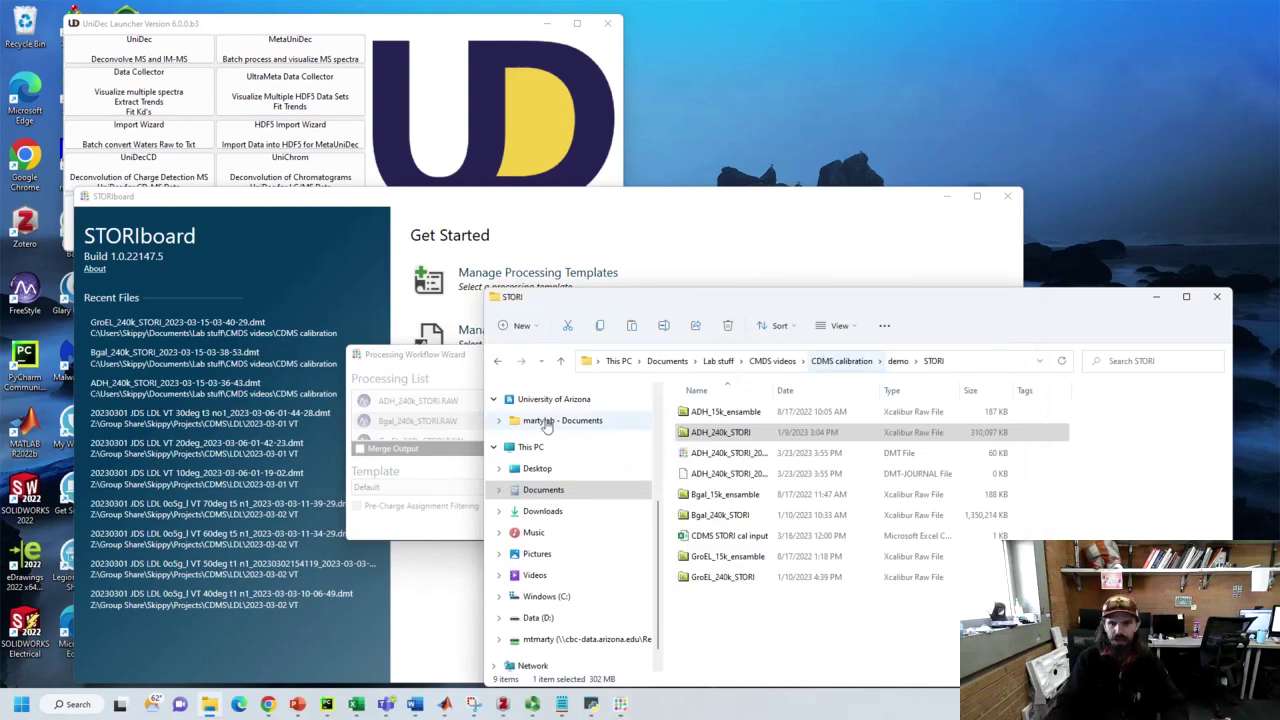
Step: Launch UniDecCD from the UniDec Launcher and open its Calibration Tool, leaving both windows minimized
click(157, 28)
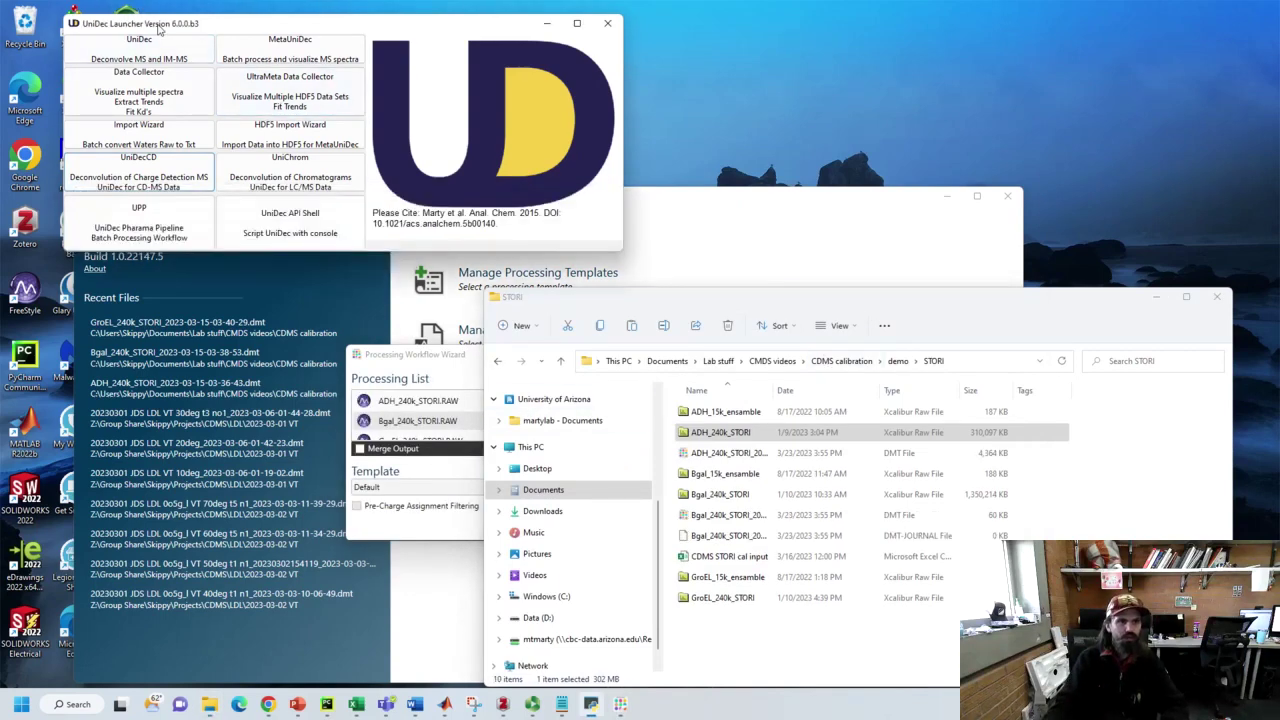
click(157, 171)
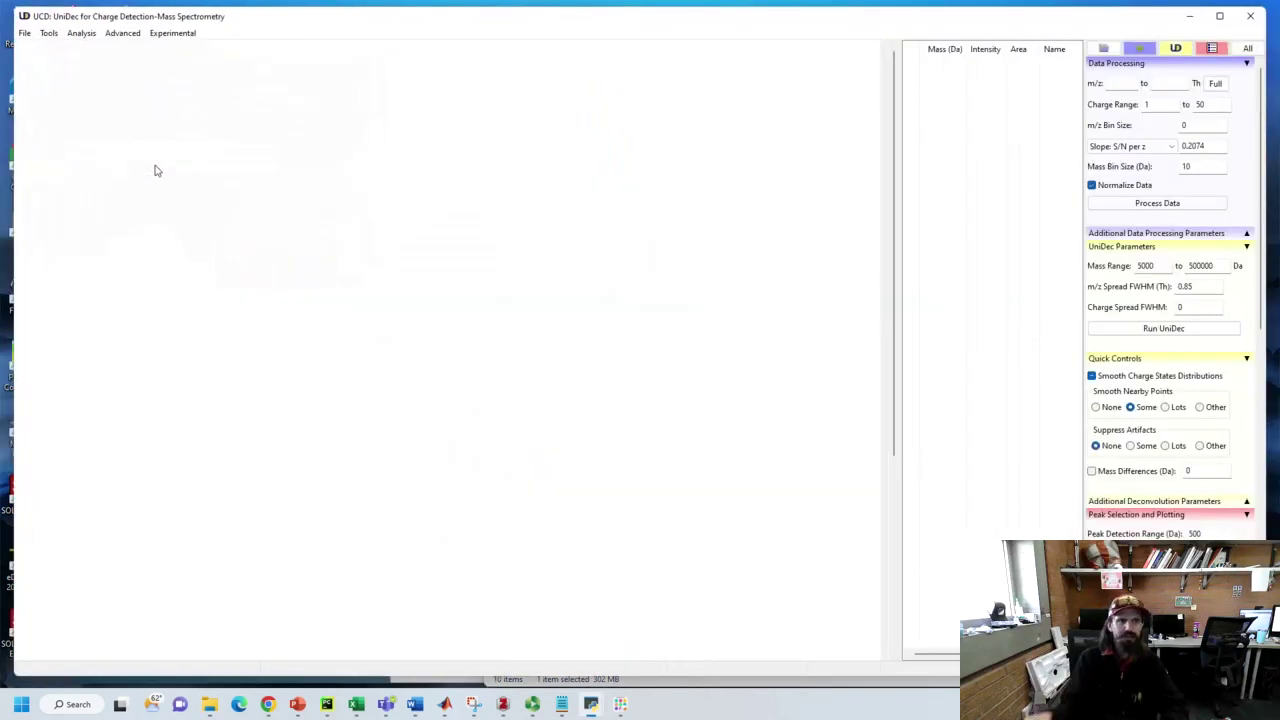
click(49, 34)
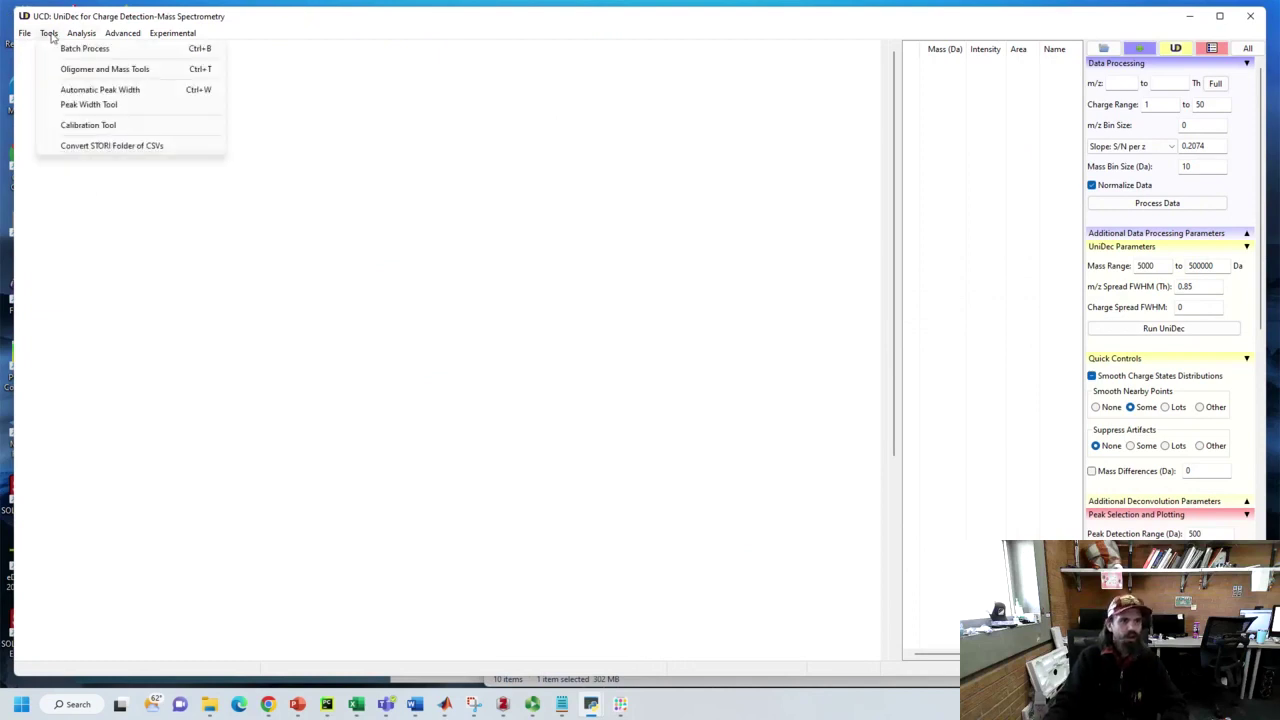
click(104, 130)
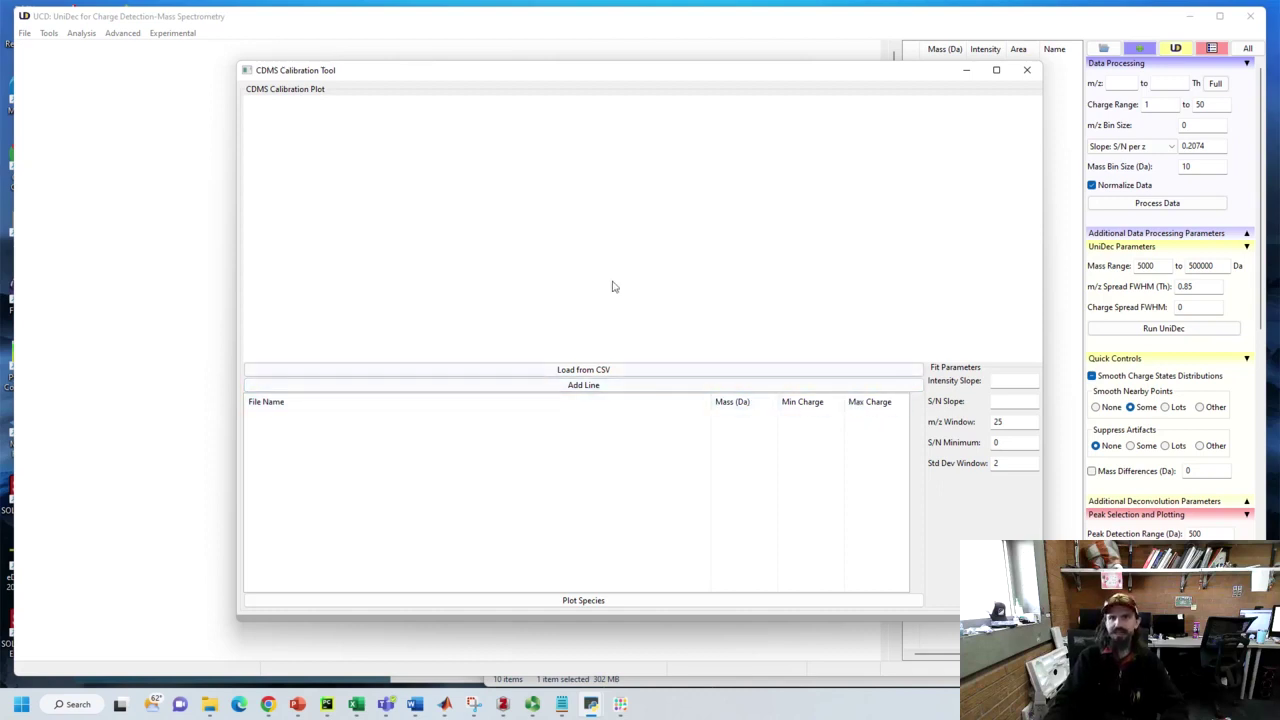
click(966, 71)
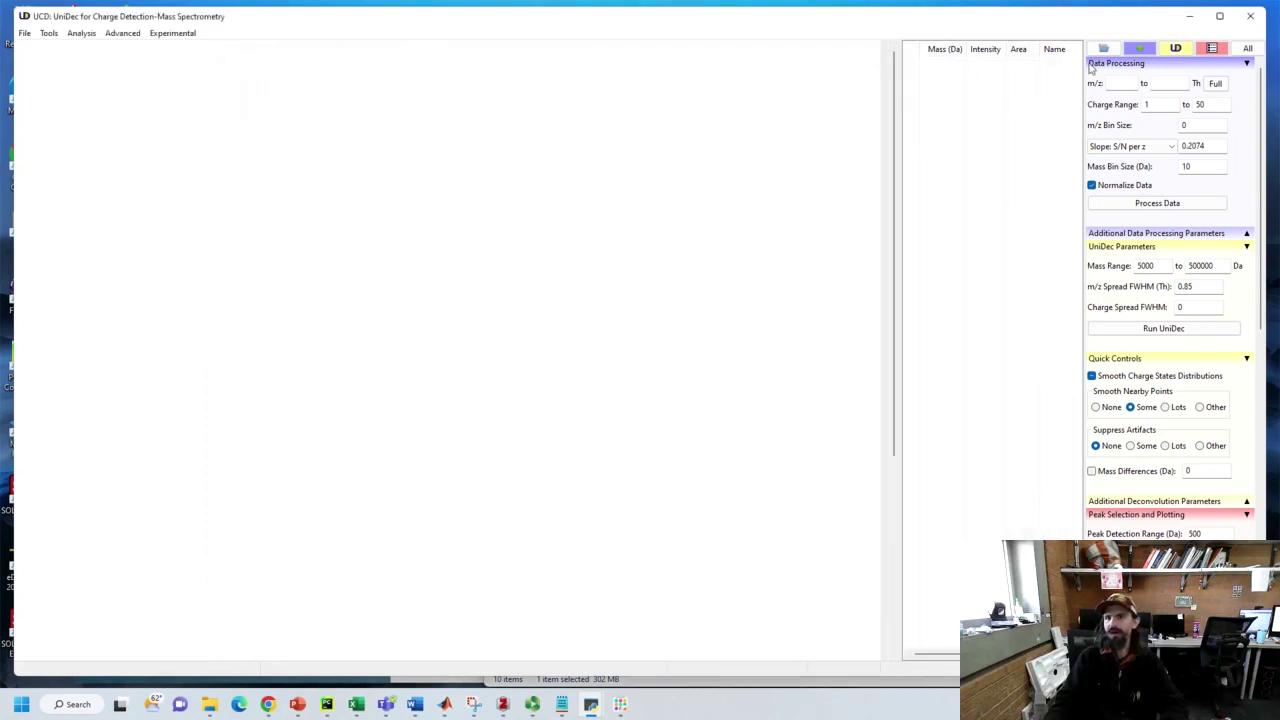
click(1189, 16)
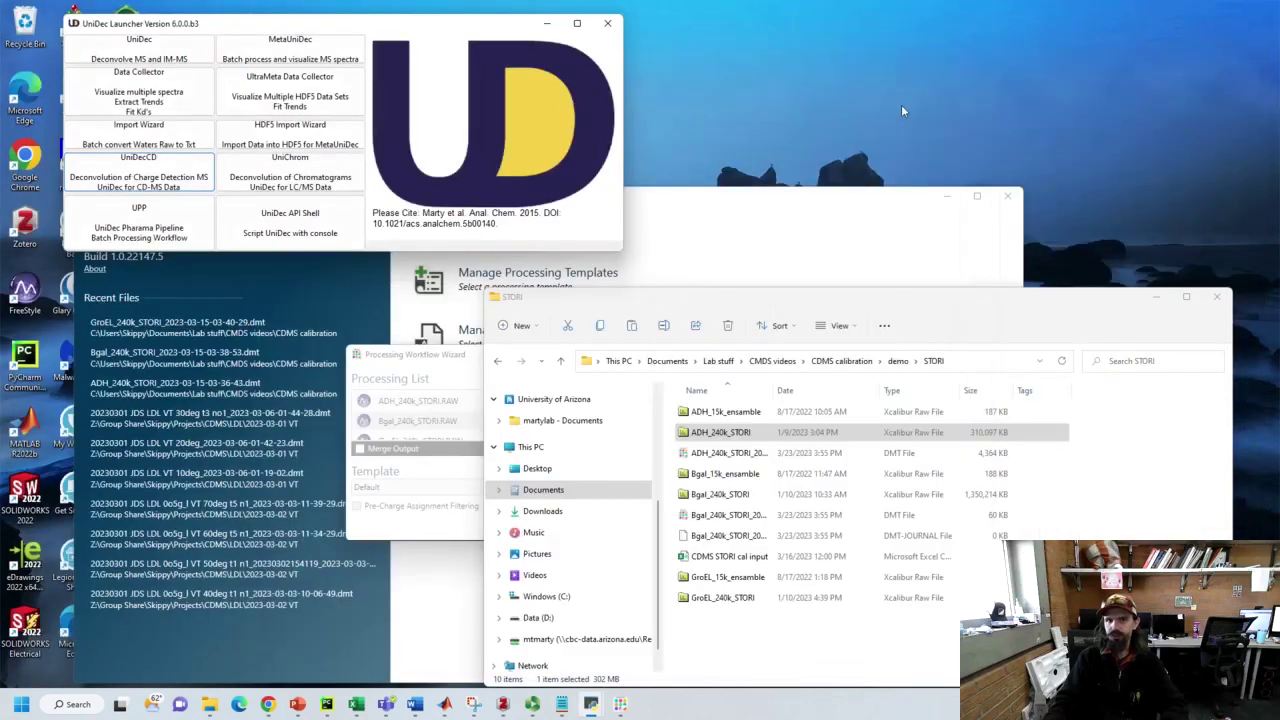
Step: Launch UniDec, load ADH_15k_ensemble from the STORI folder, and bring the UniDec window forward
click(100, 52)
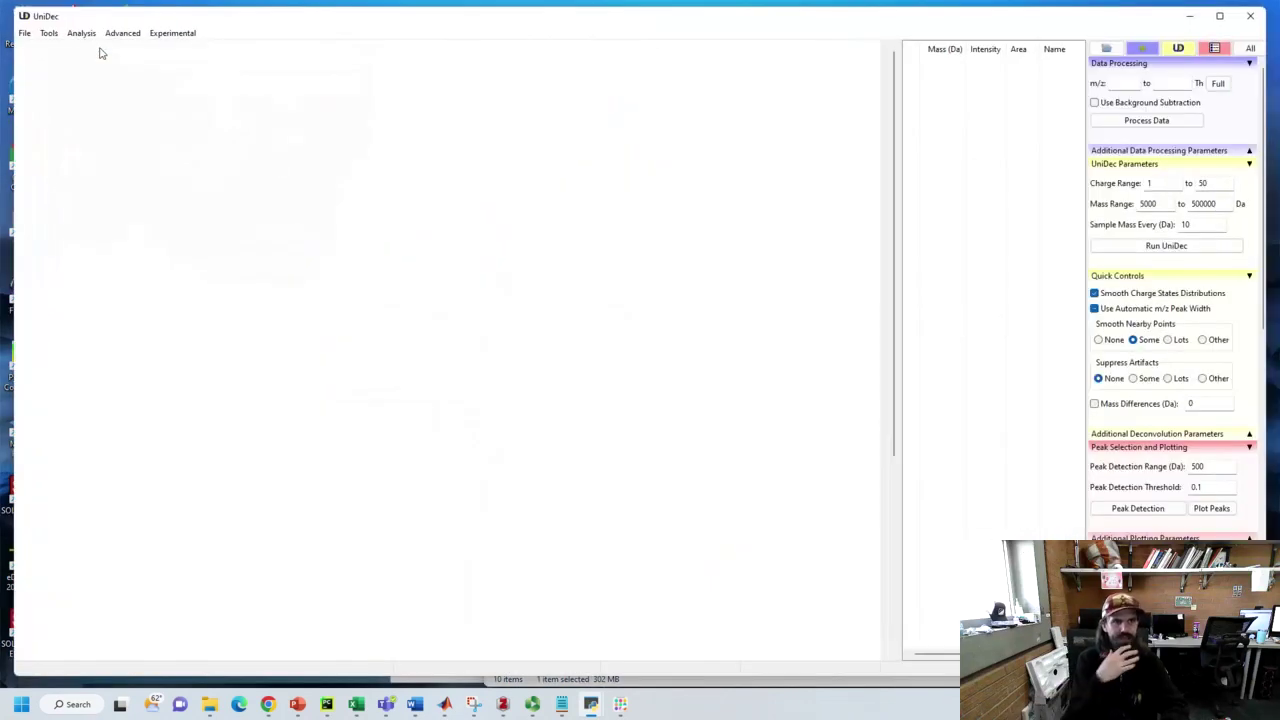
click(829, 686)
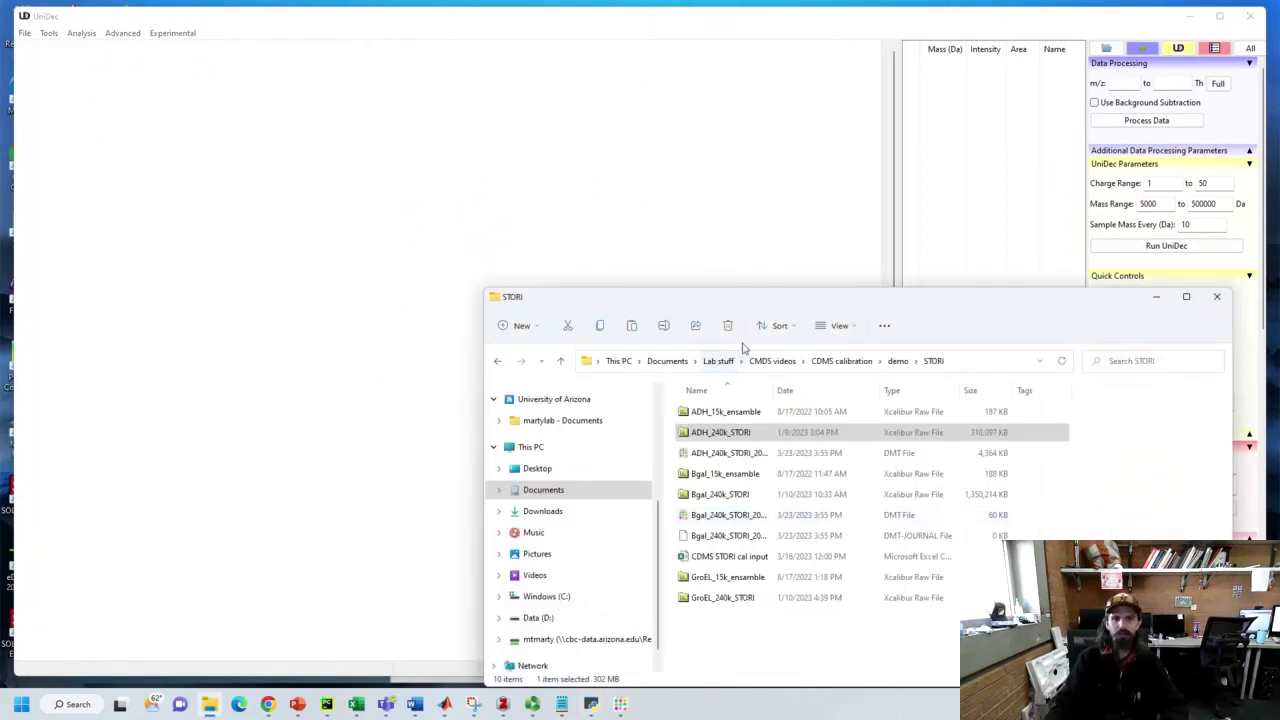
click(760, 417)
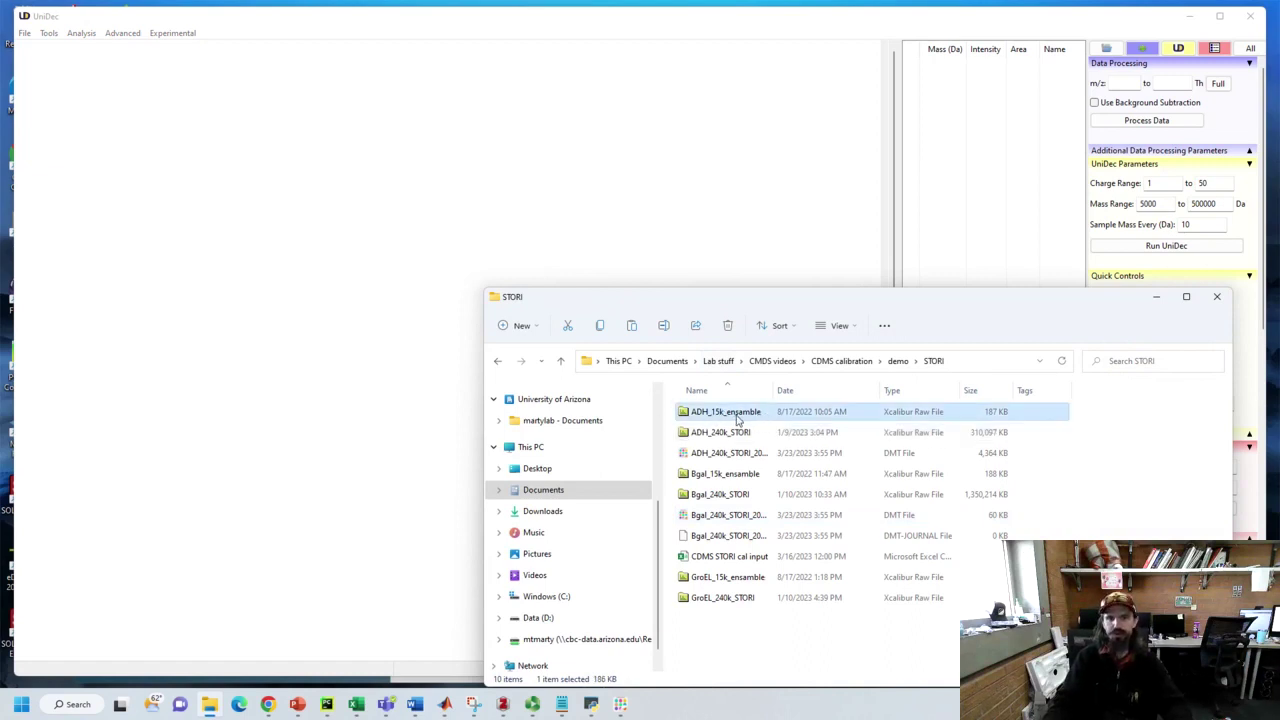
drag(737, 420, 365, 272)
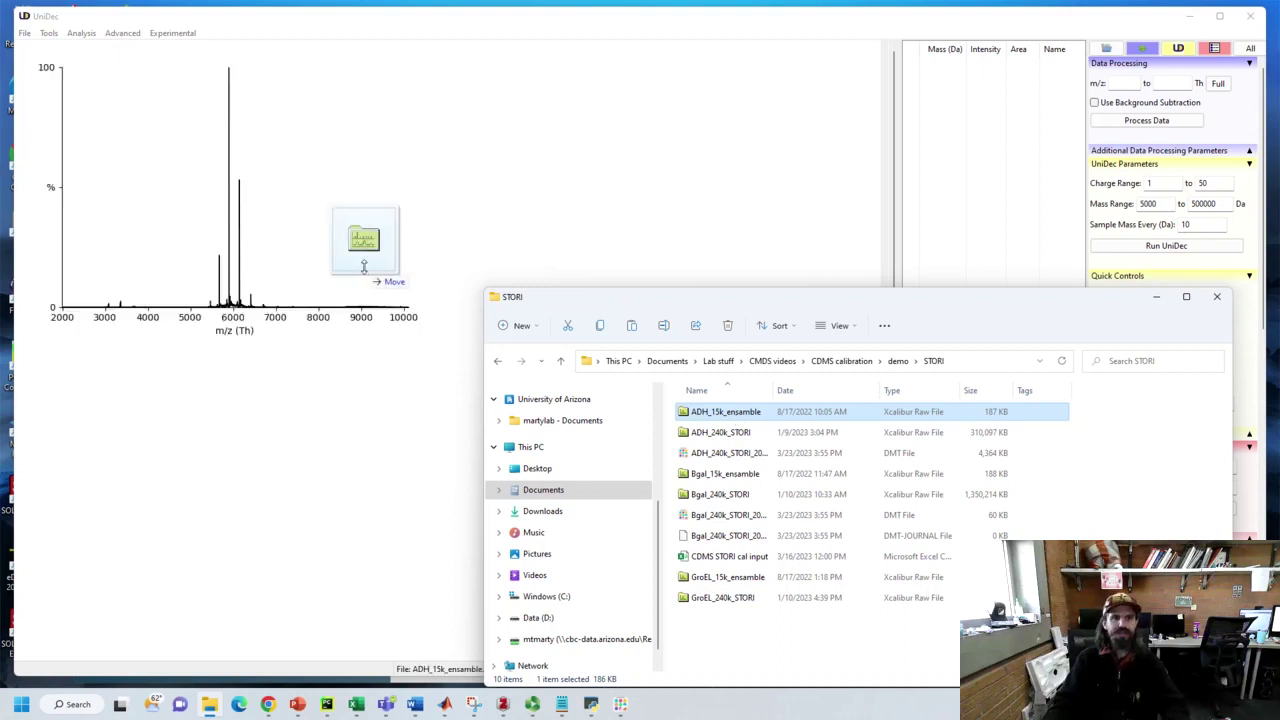
click(414, 29)
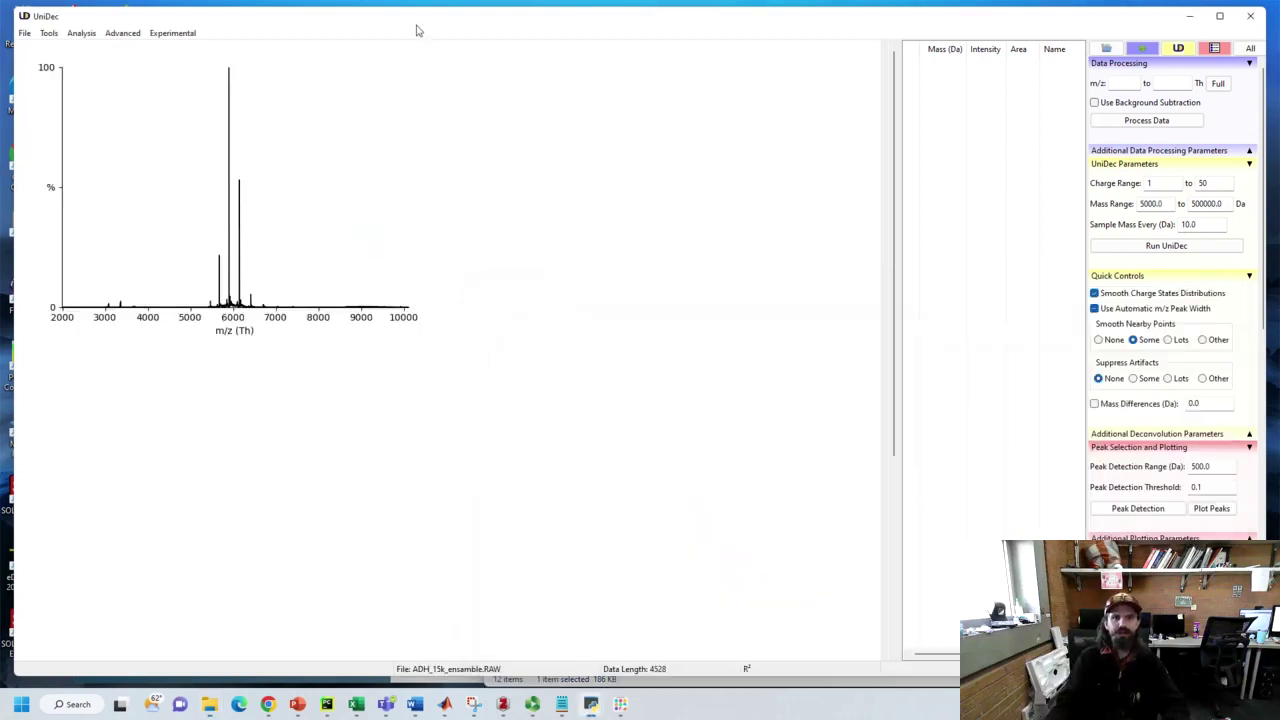
Step: Apply the High-resolution Native preset and run the UniDec deconvolution on the ADH spectrum
click(25, 33)
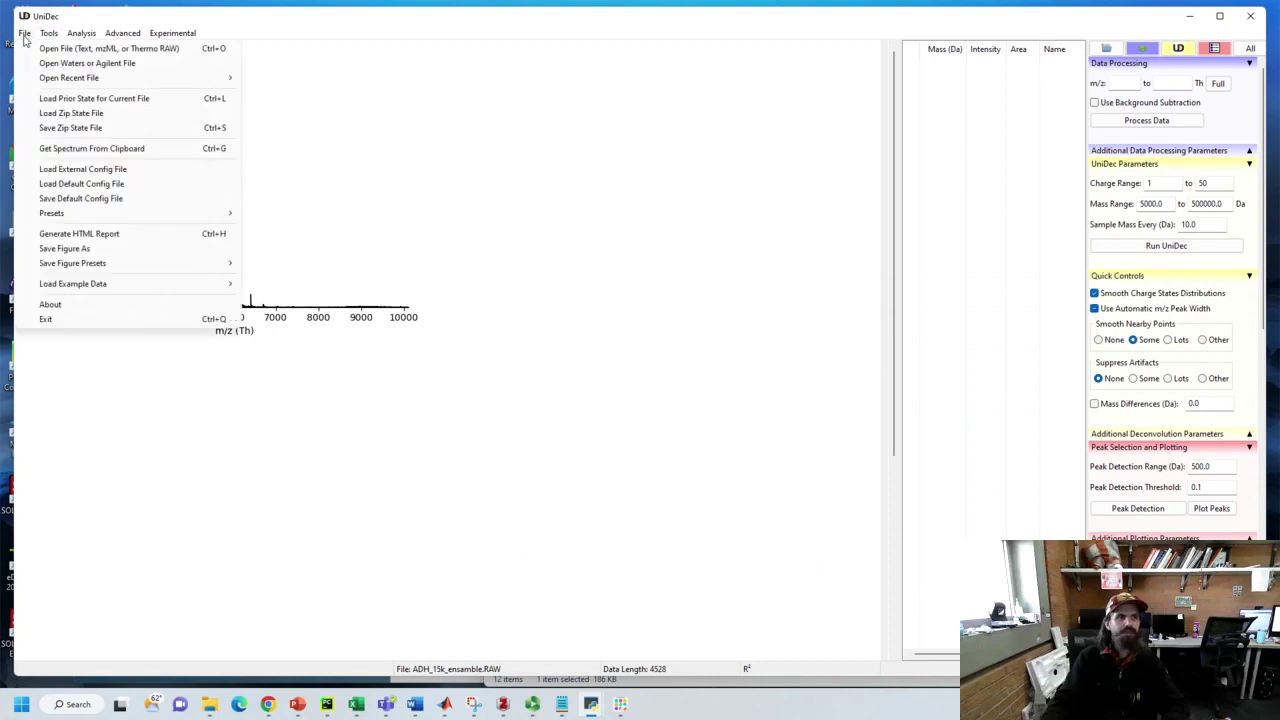
mouse_move(88, 218)
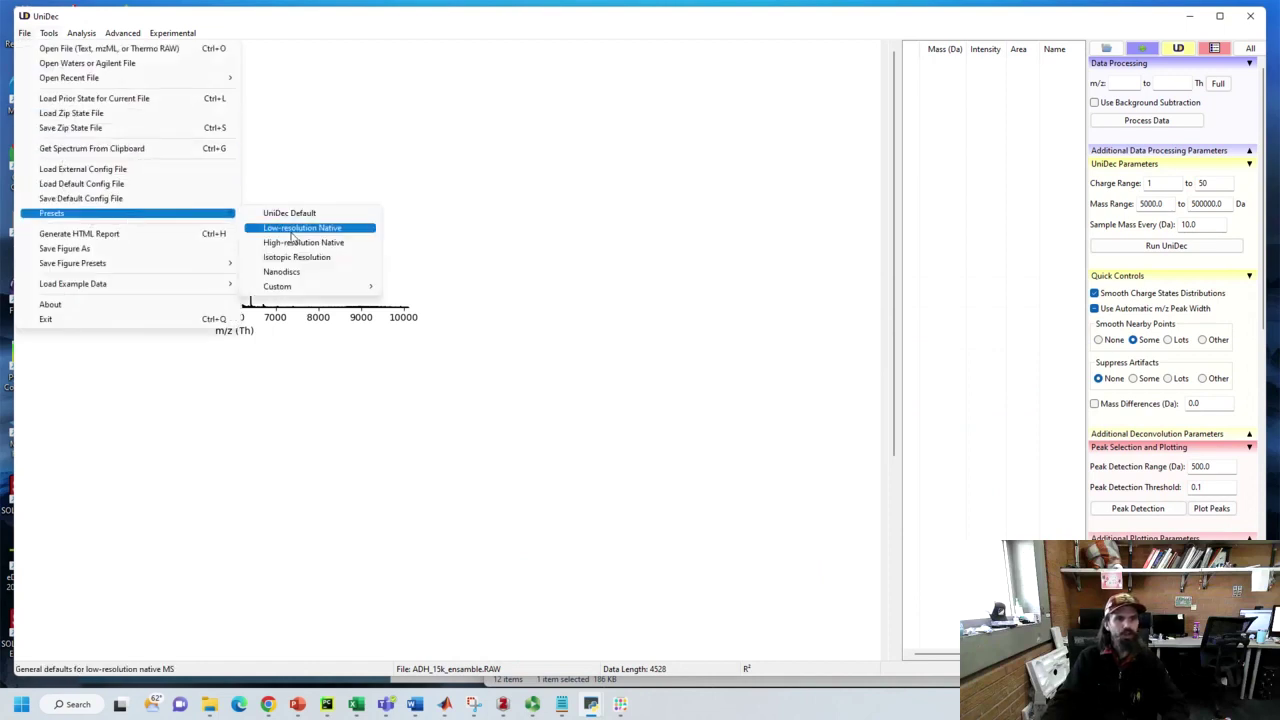
click(305, 245)
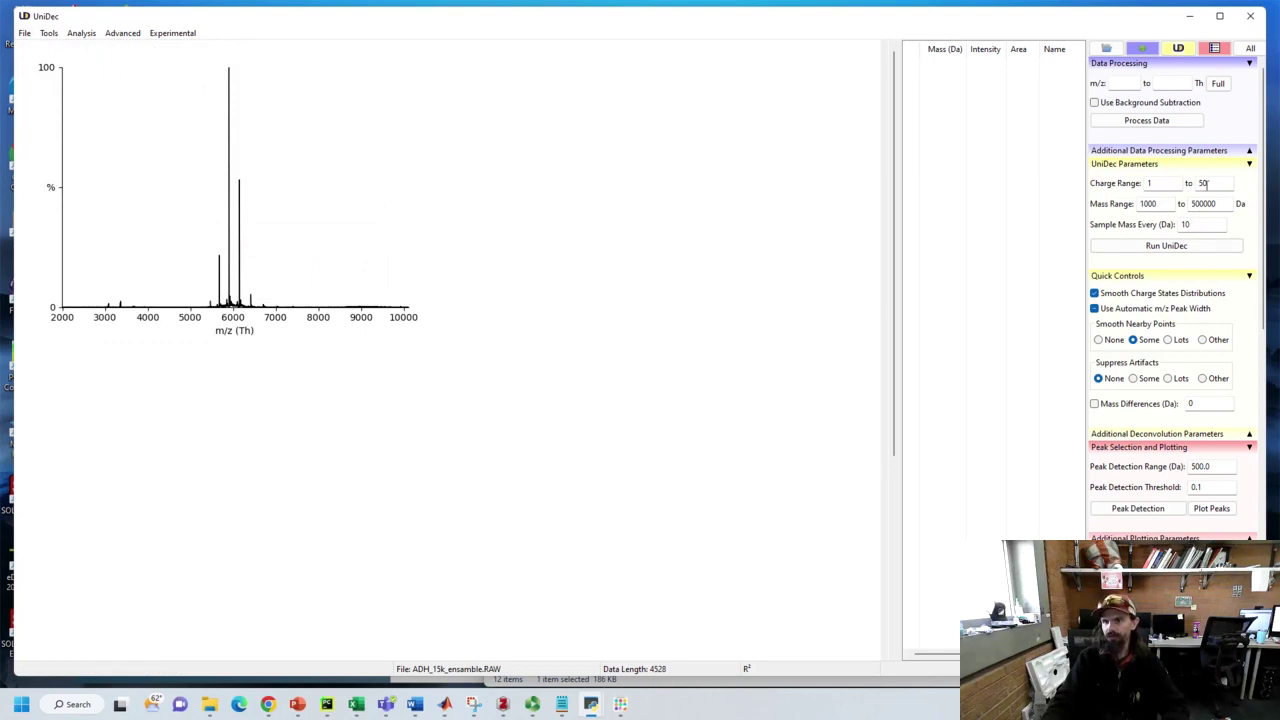
click(1176, 246)
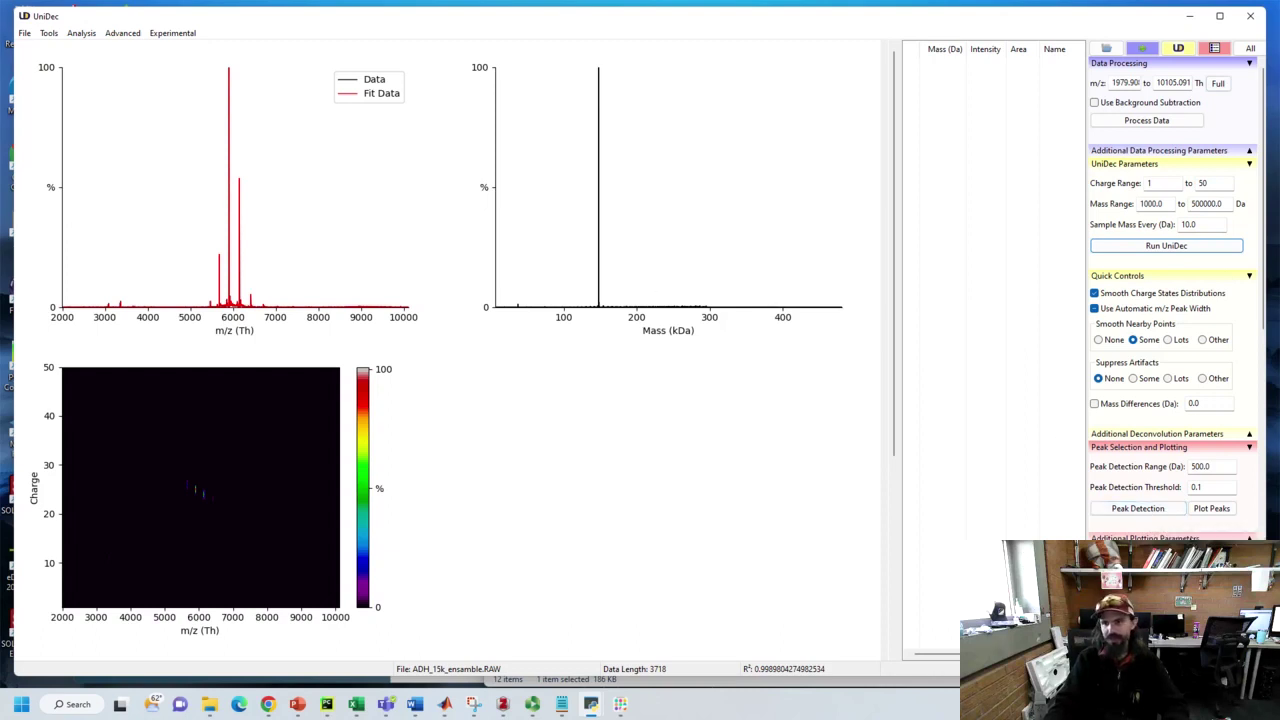
Step: Detect and plot the mass peaks, label the ADH peak's charge states, and zoom in on its main m/z peaks
click(1213, 50)
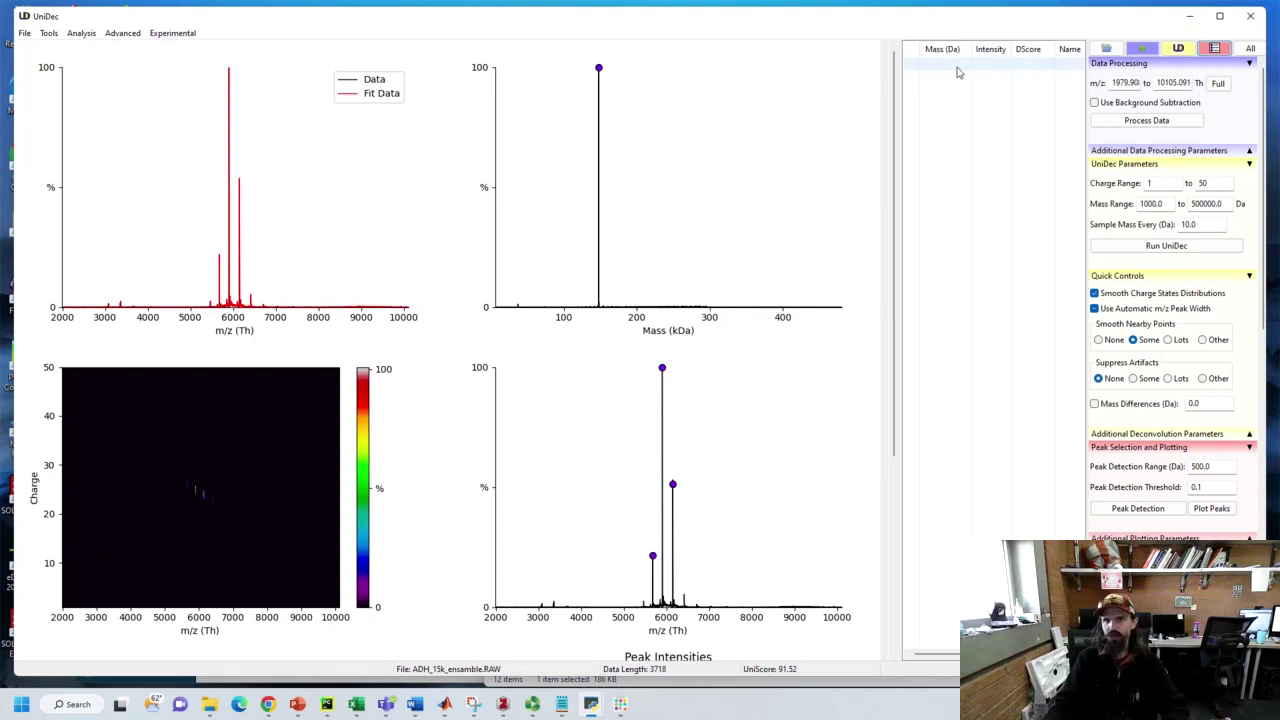
right_click(957, 72)
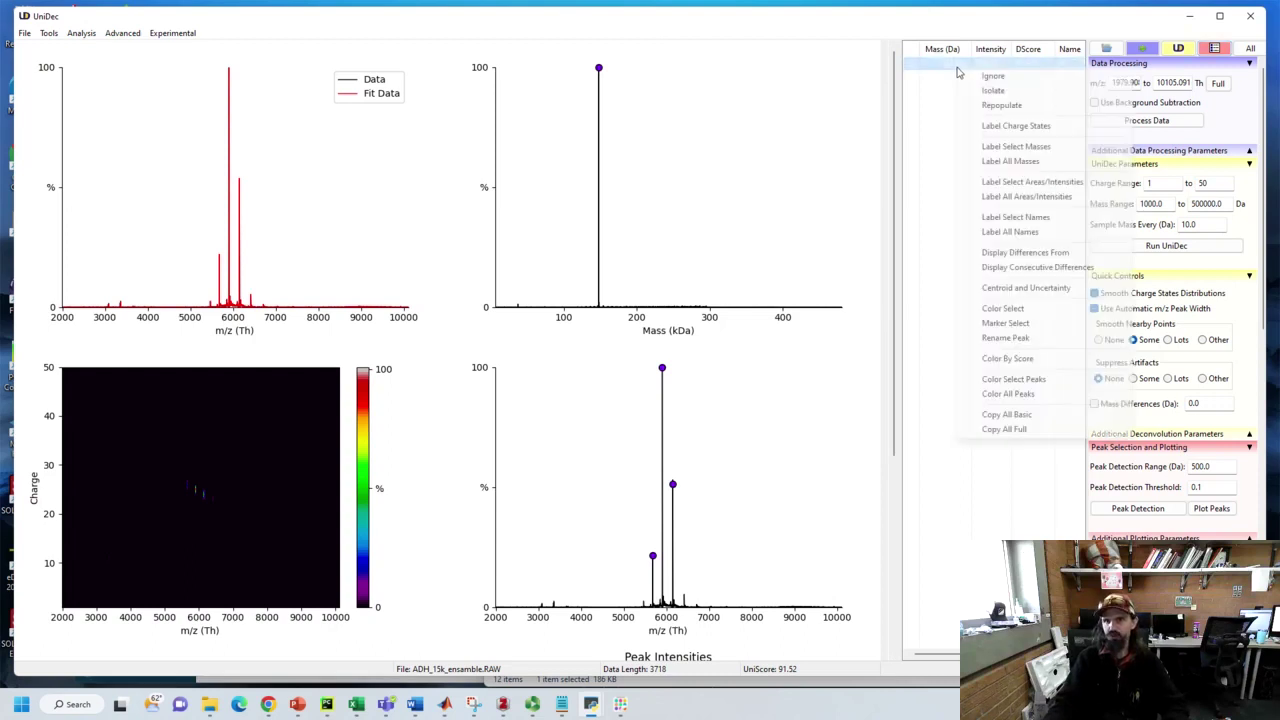
click(1007, 128)
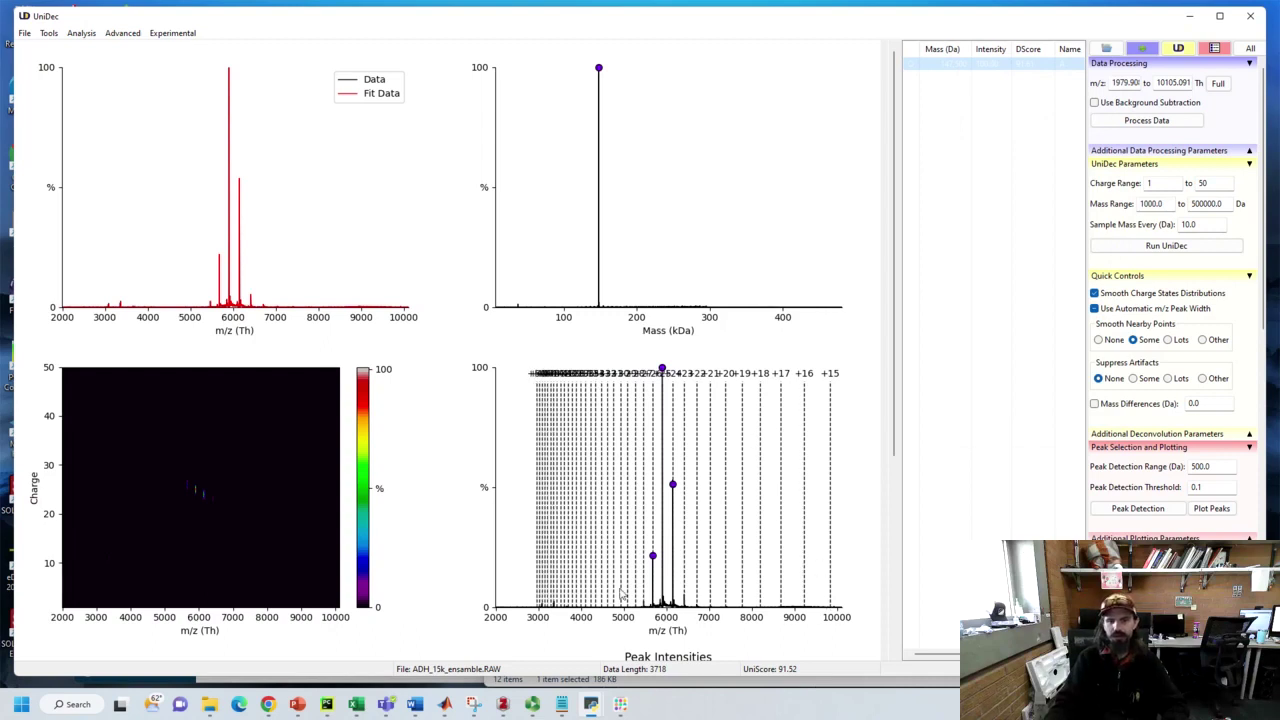
drag(620, 595, 722, 599)
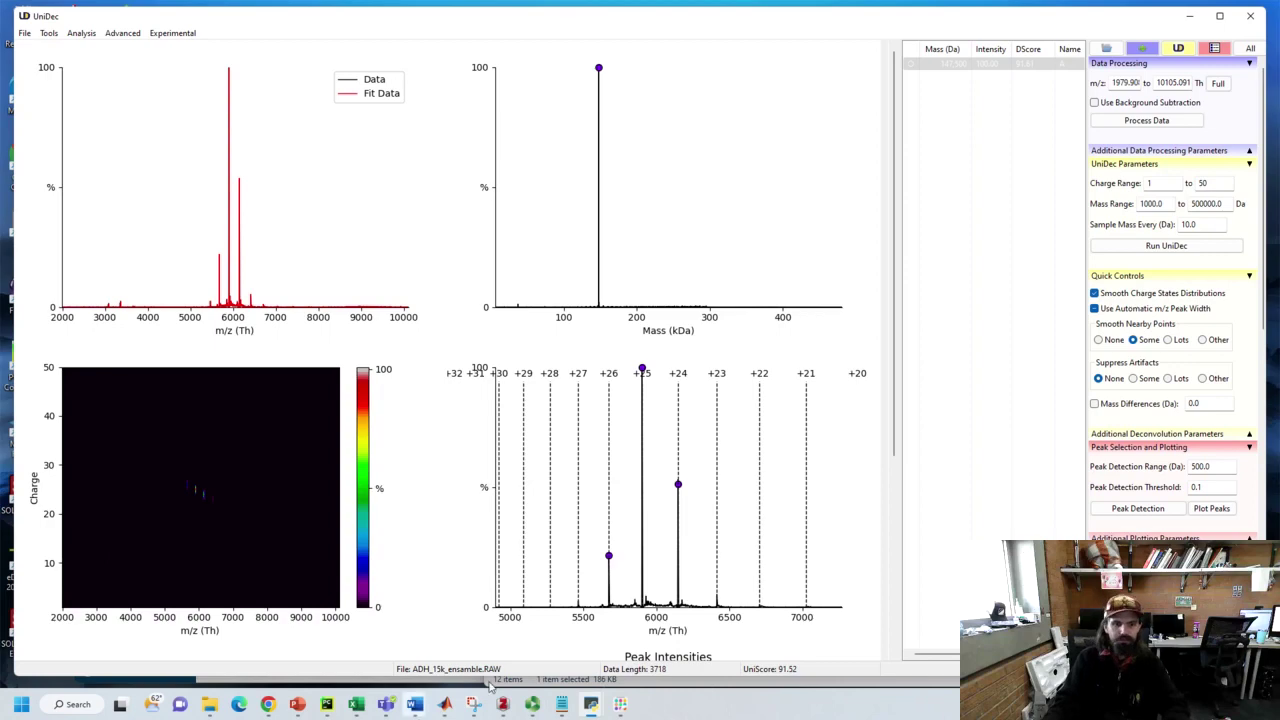
Step: Bring the CDMS Calibration Tool forward and resize its window to fit over the UniDec plots
mouse_move(591, 705)
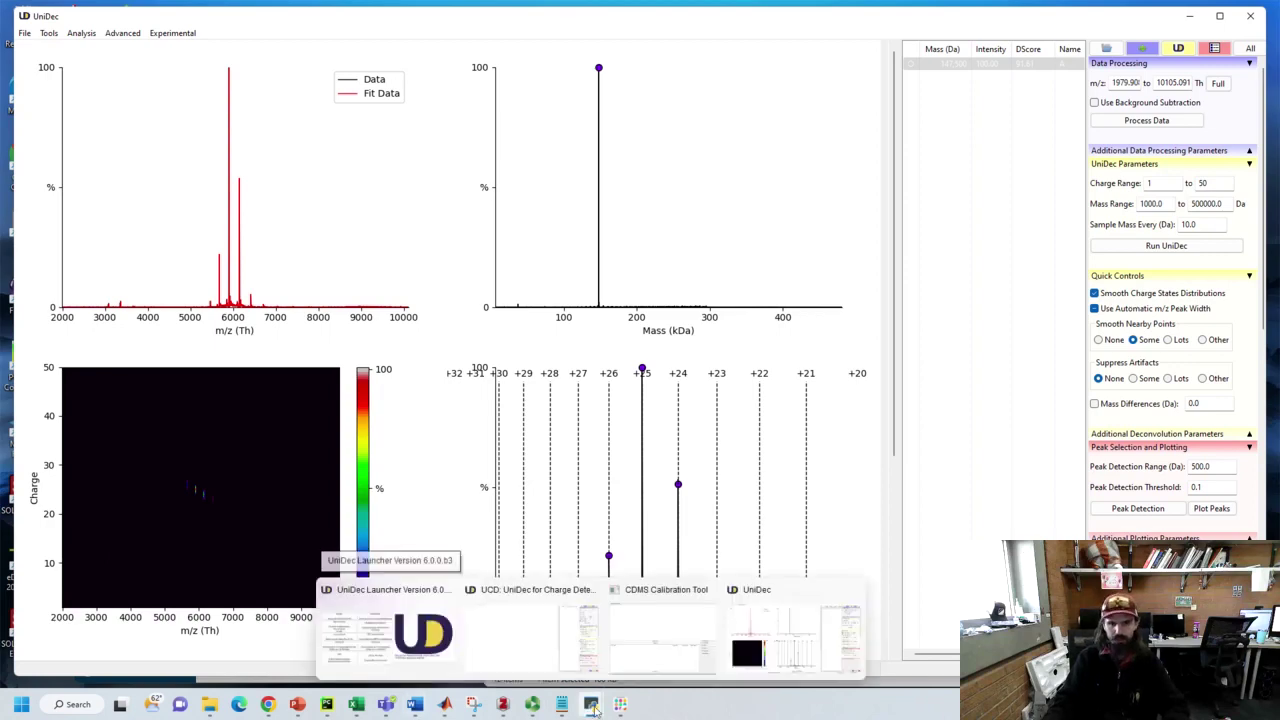
mouse_move(682, 636)
click(651, 595)
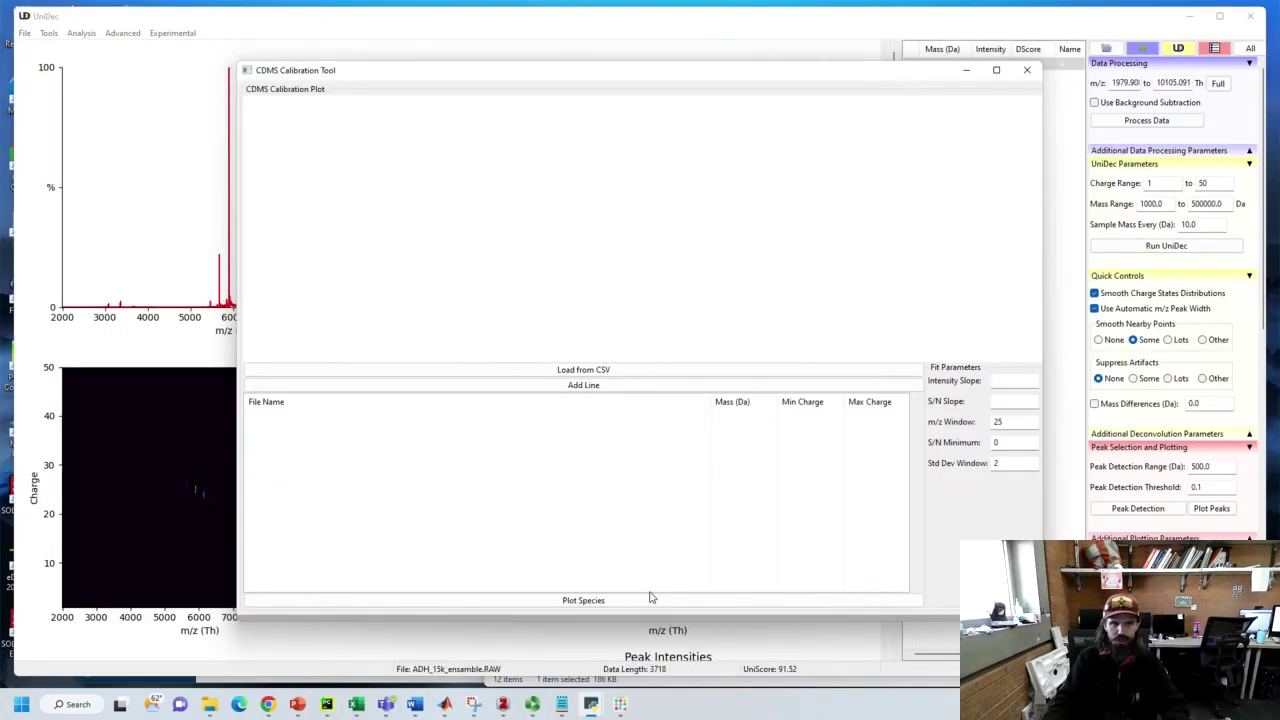
drag(651, 82, 536, 95)
drag(925, 633, 826, 535)
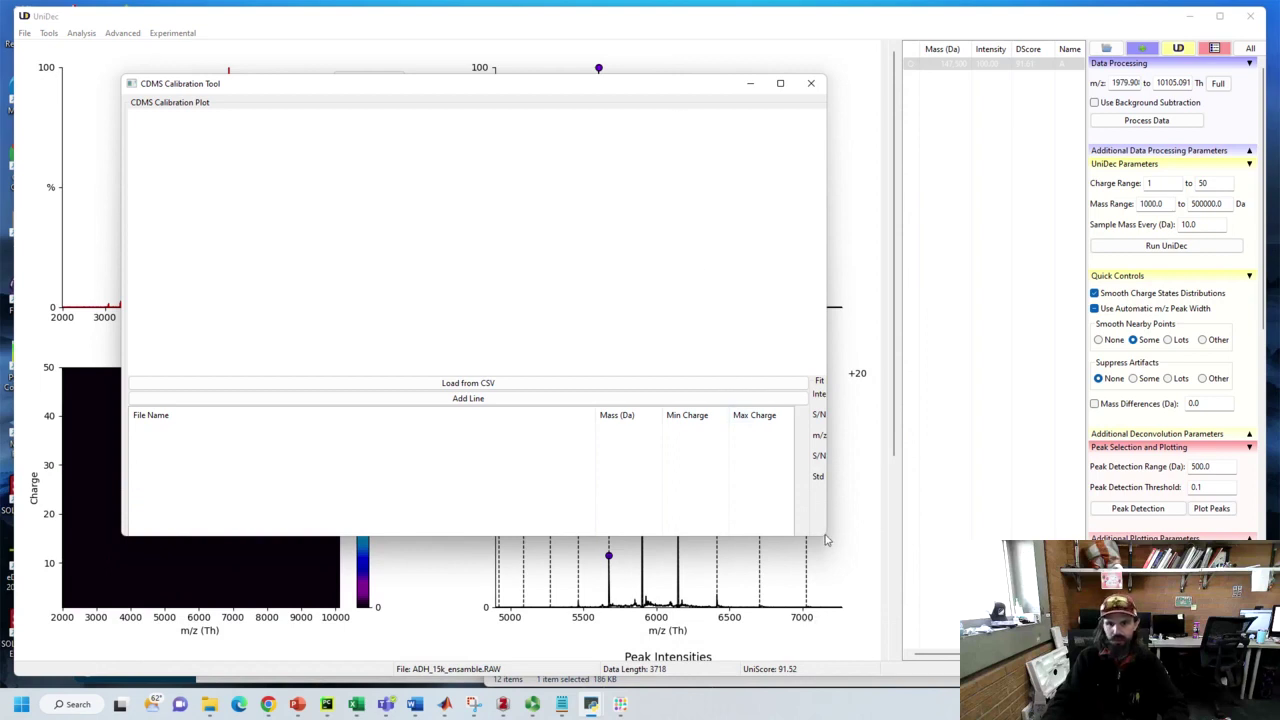
drag(826, 538, 845, 596)
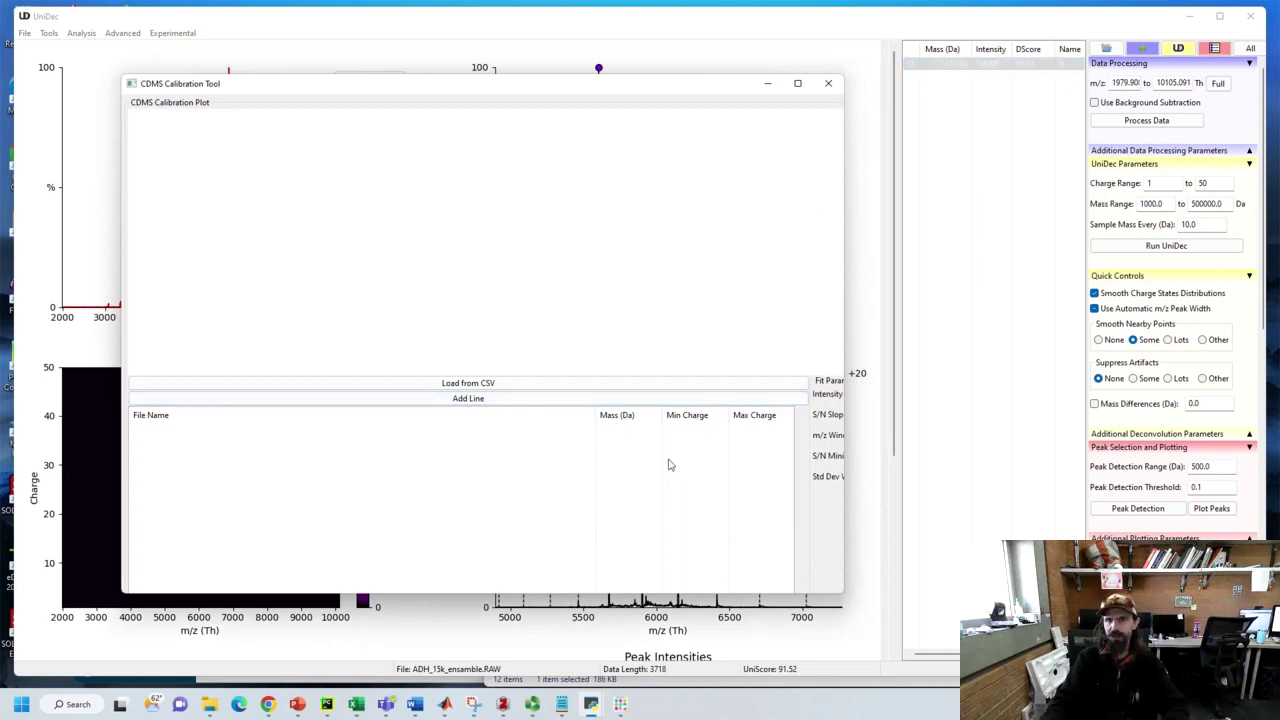
Step: Add a calibration line for ADH with mass 147500 Da, minimum charge 24 and maximum charge 26
click(457, 403)
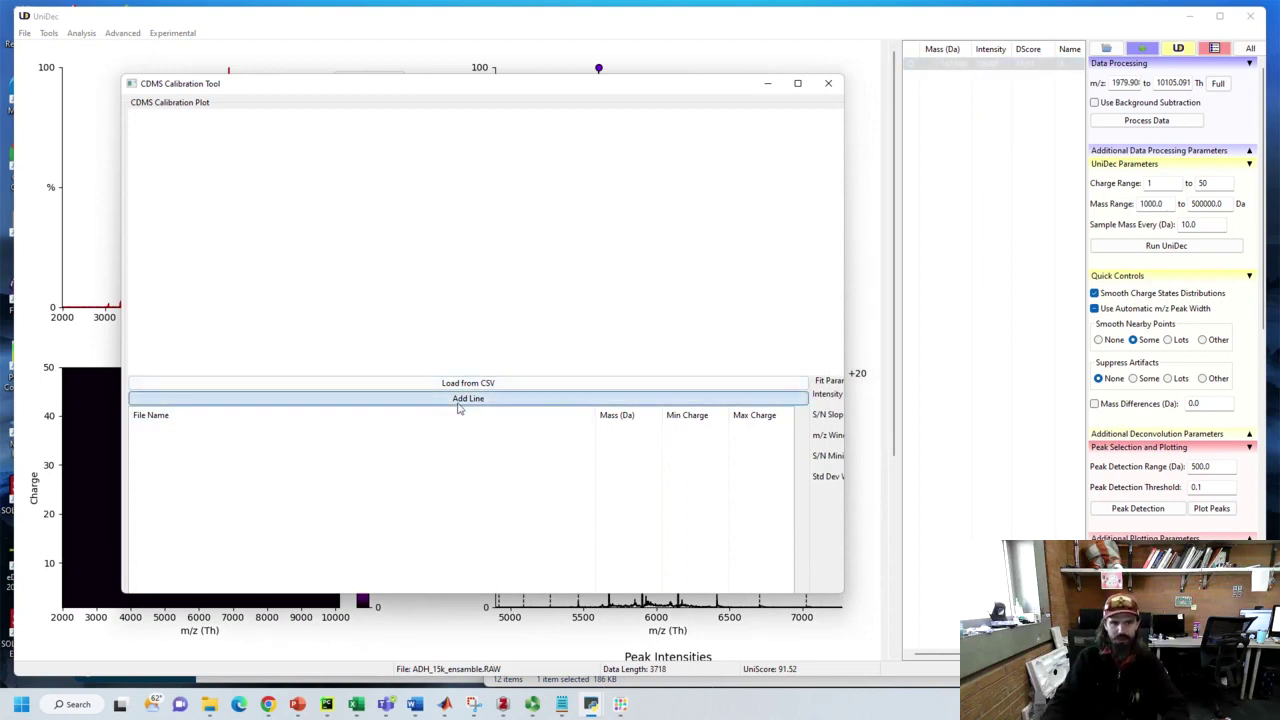
double_click(623, 432)
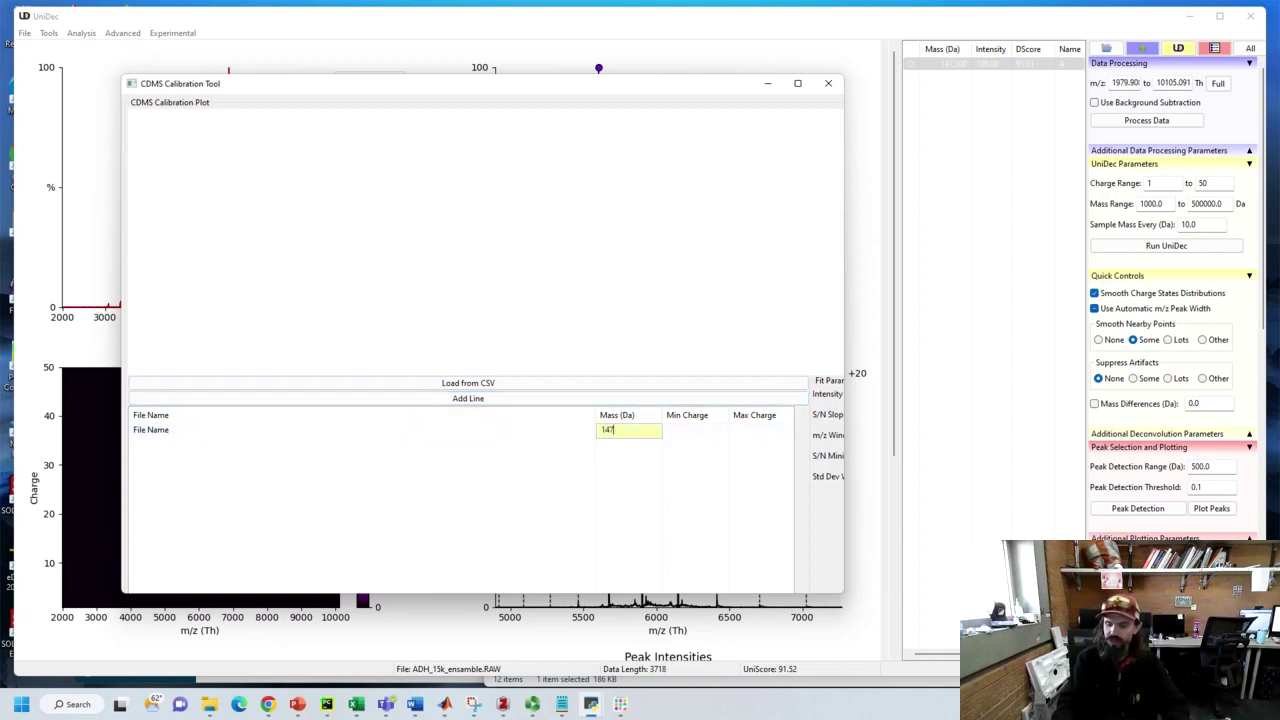
text(147500)
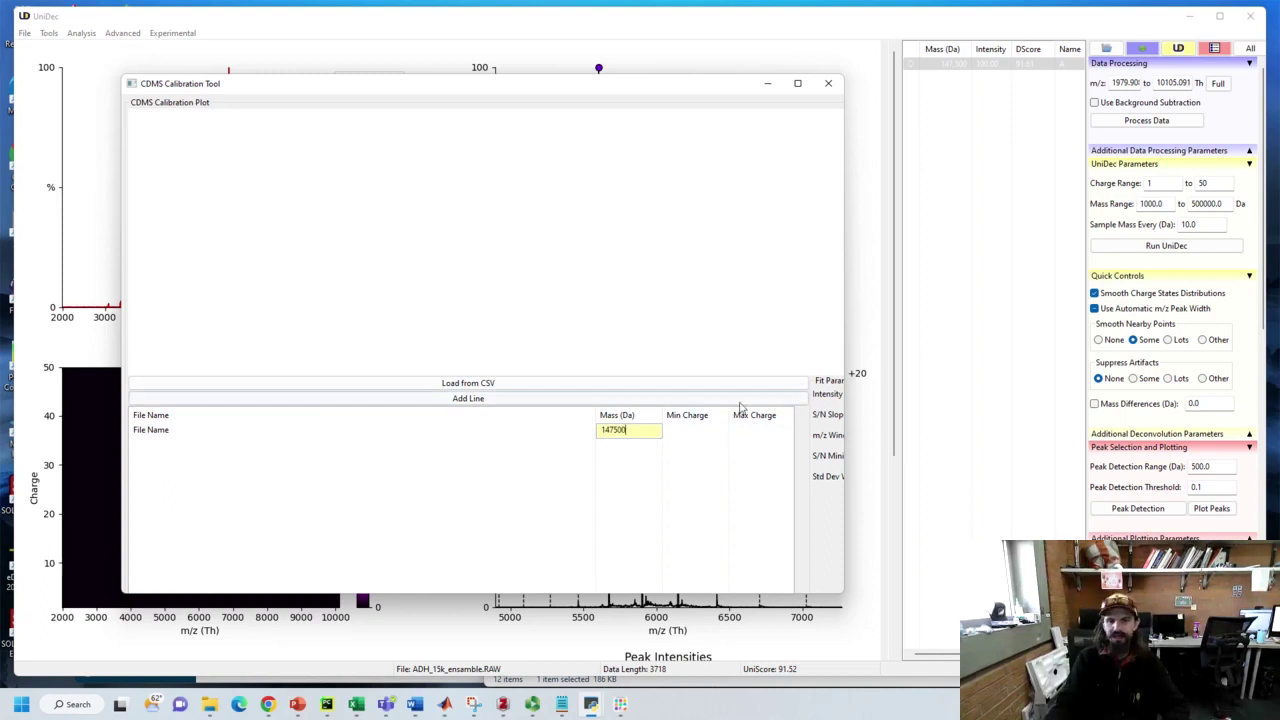
drag(624, 87, 1279, 266)
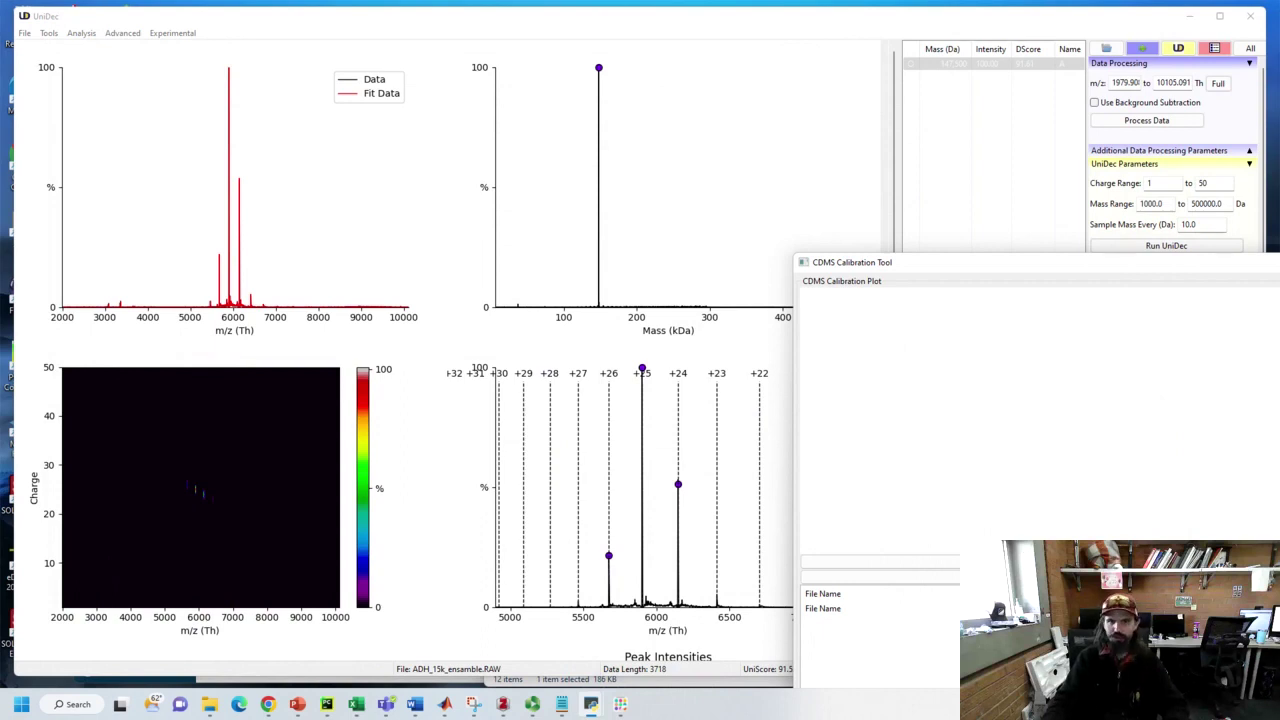
drag(1279, 266, 777, 80)
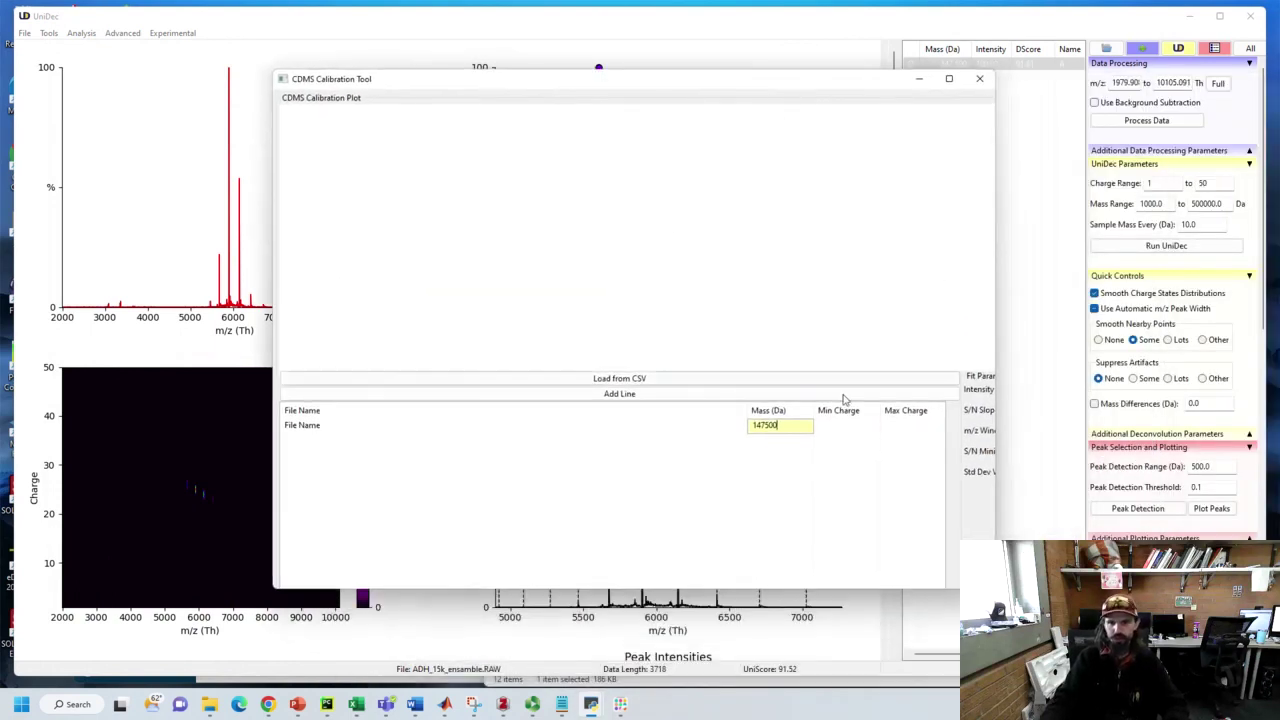
click(845, 432)
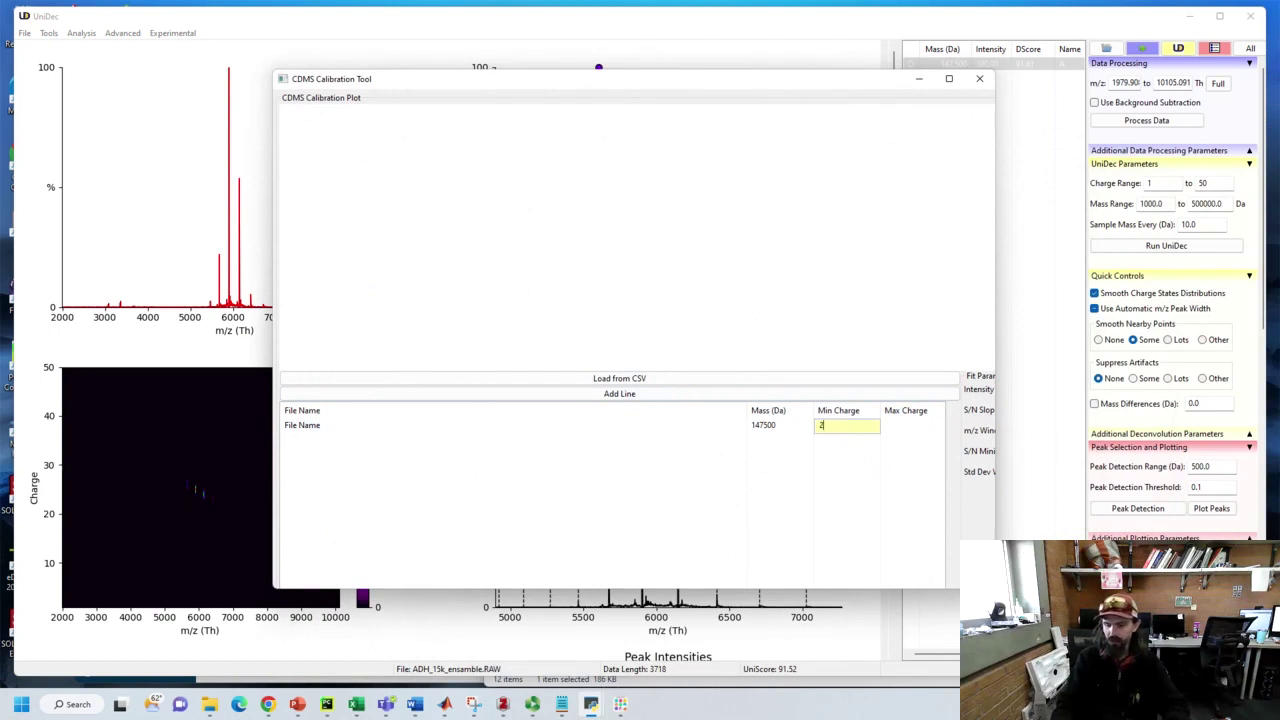
click(929, 432)
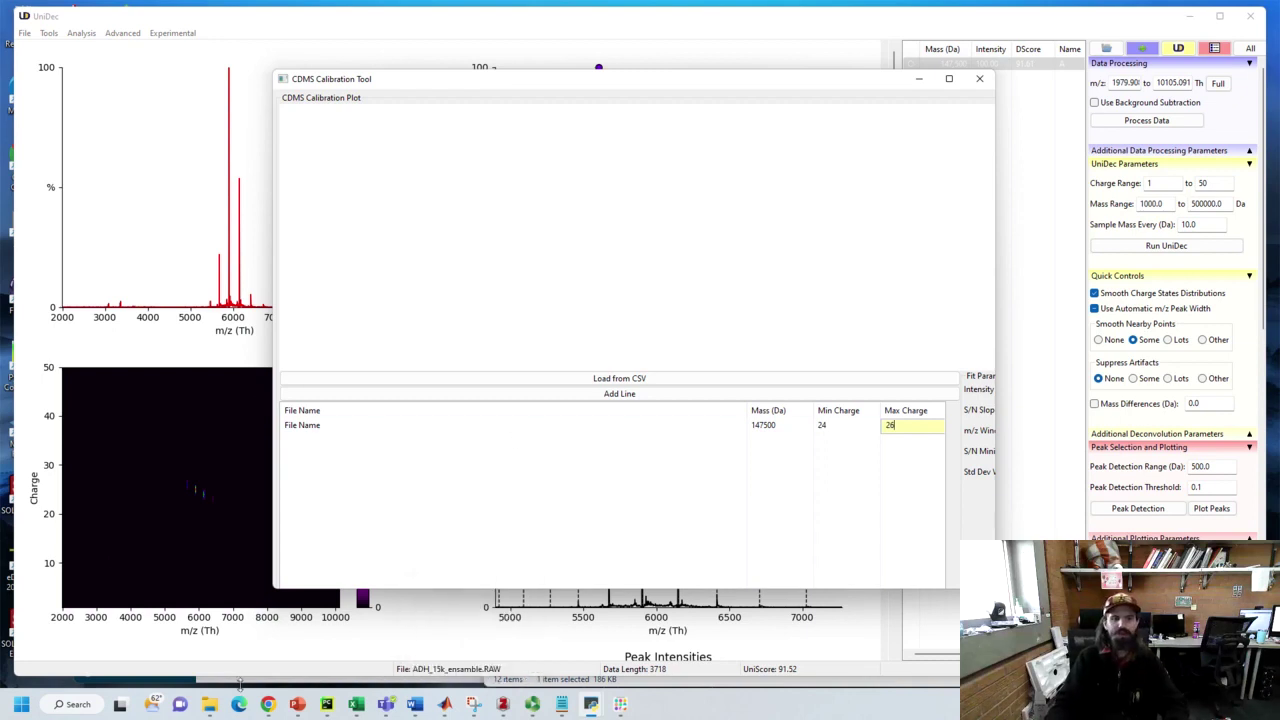
Step: Copy the path of the processed ADH_240k_STORI DMT file and enter it as the calibration line's file name
click(207, 708)
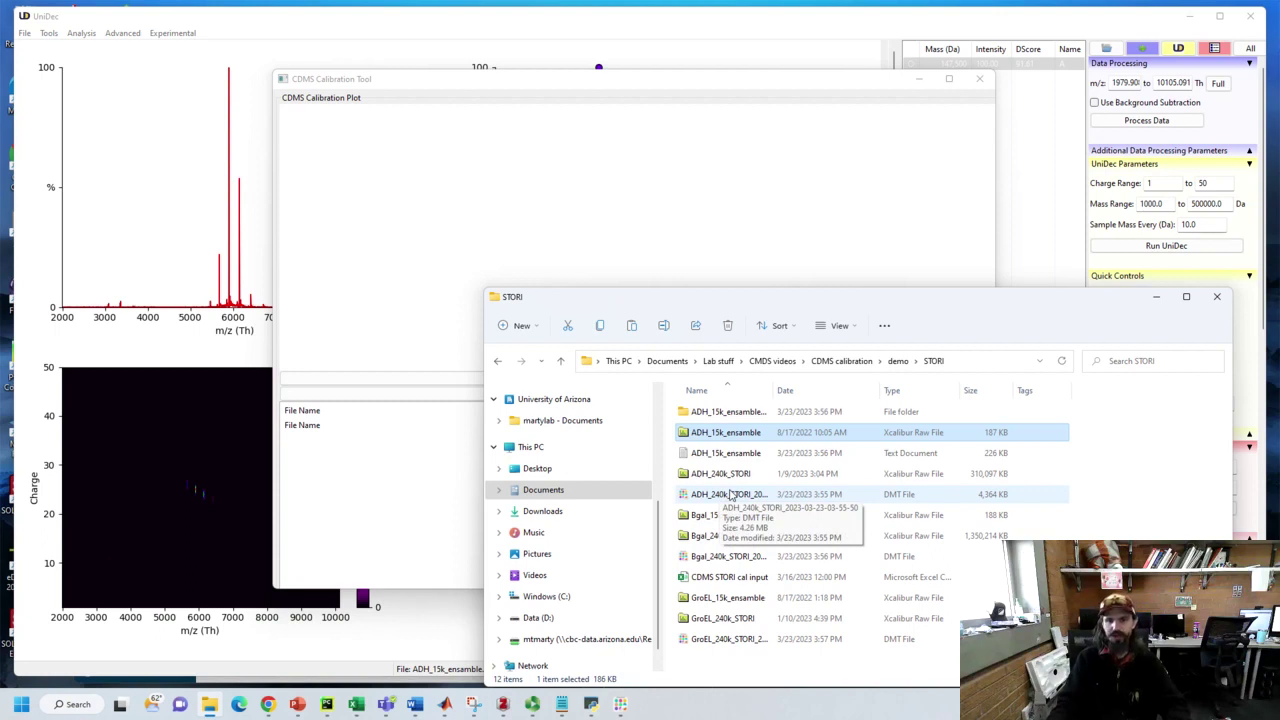
right_click(892, 503)
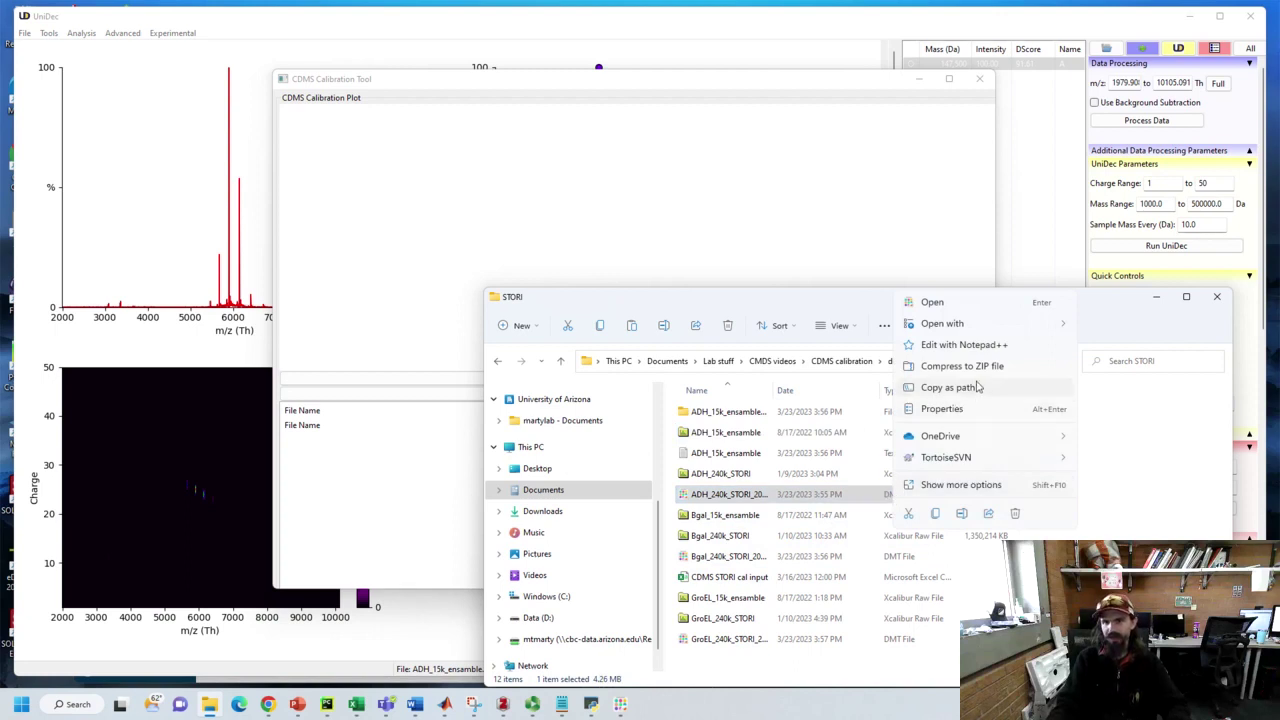
click(958, 388)
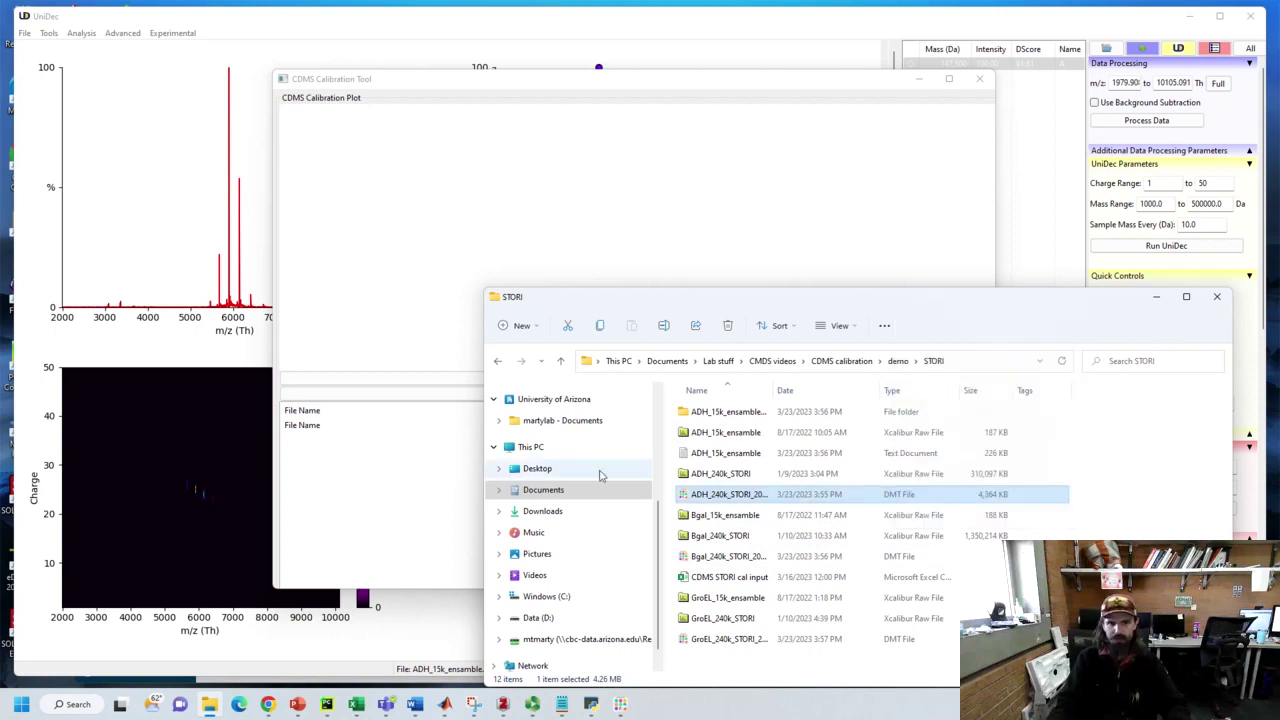
click(332, 427)
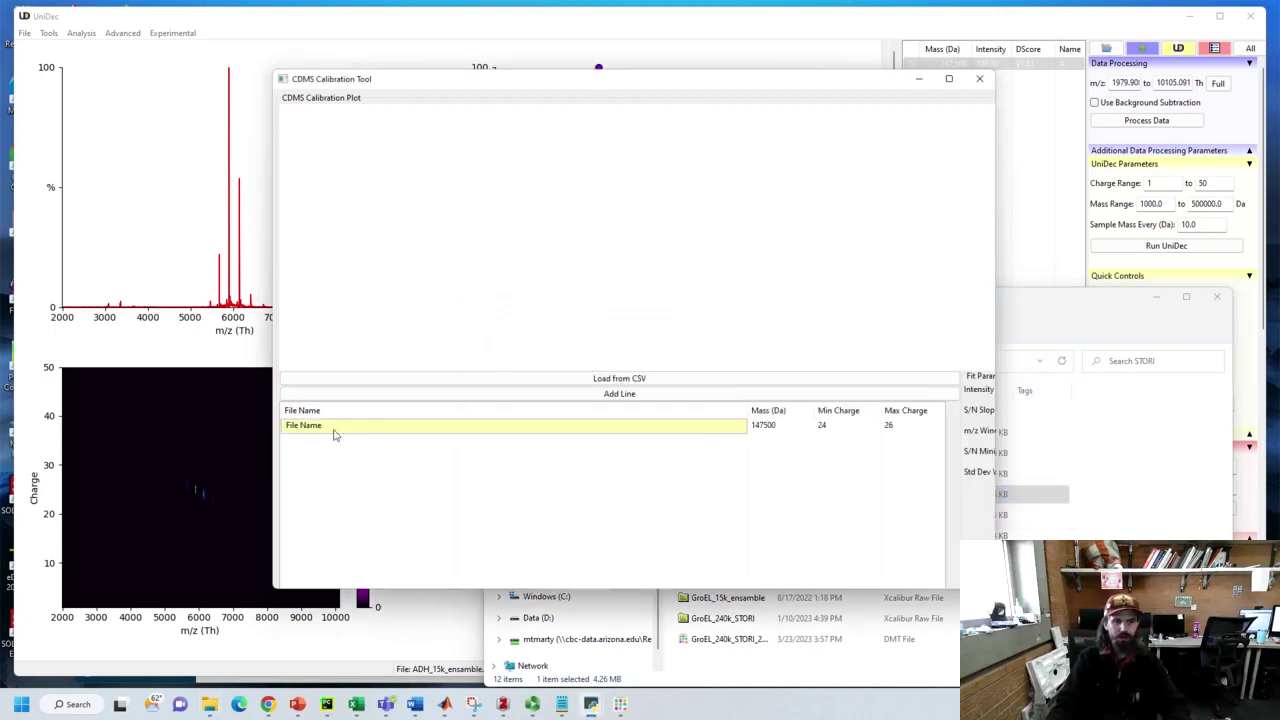
click(330, 427)
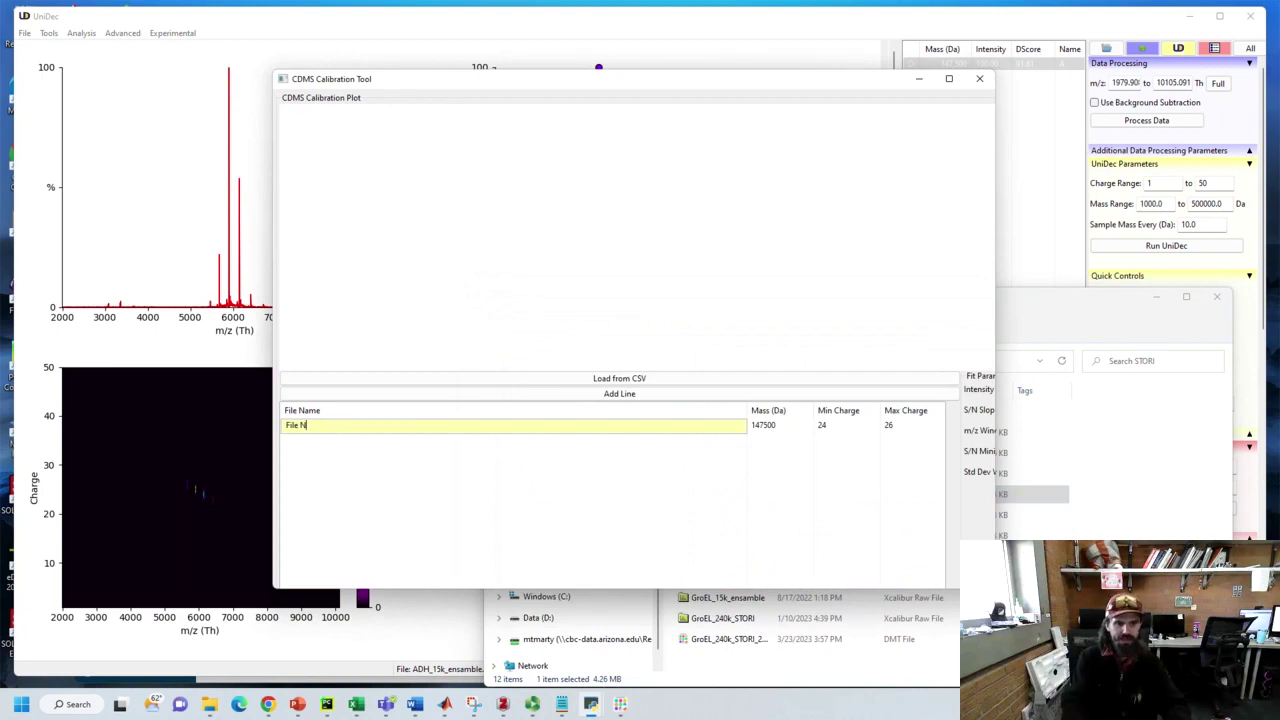
key(BackSpace)
key(BackSpace)
key(BackSpace)
key(BackSpace)
key(BackSpace)
key(BackSpace)
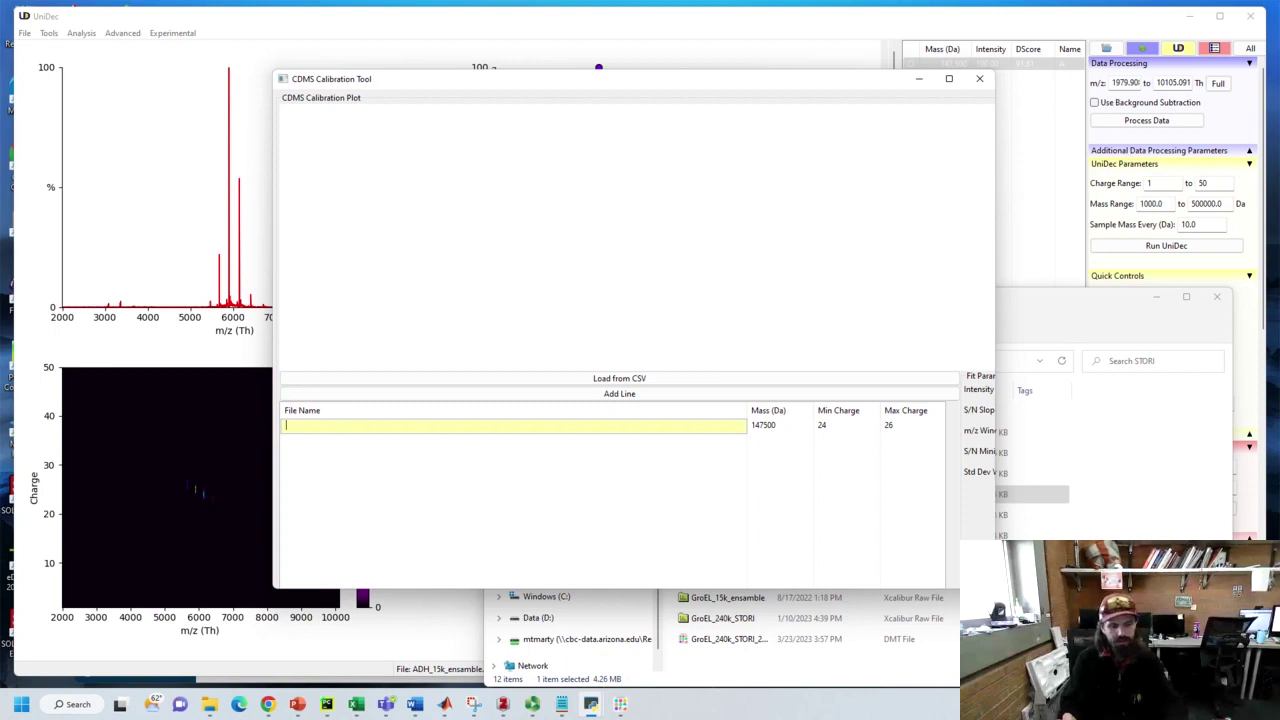
key(ctrl+v)
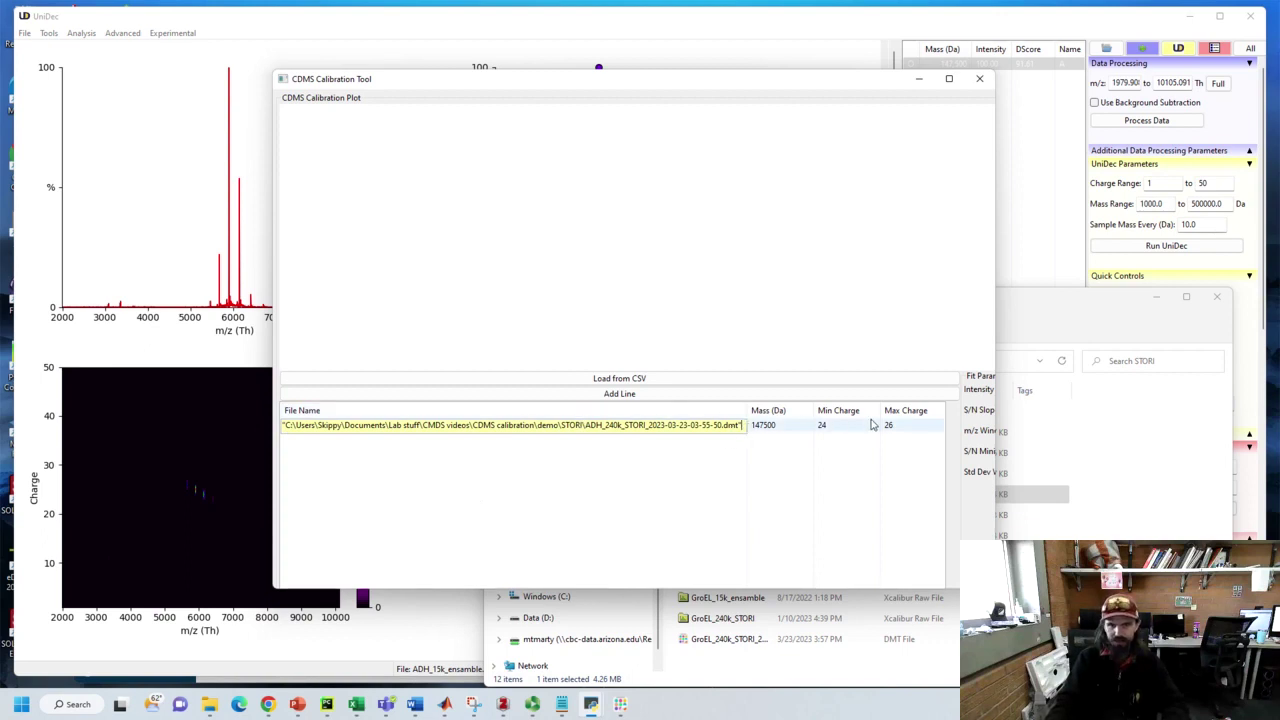
Step: Add two more empty lines to the calibration table below the ADH entry
click(575, 400)
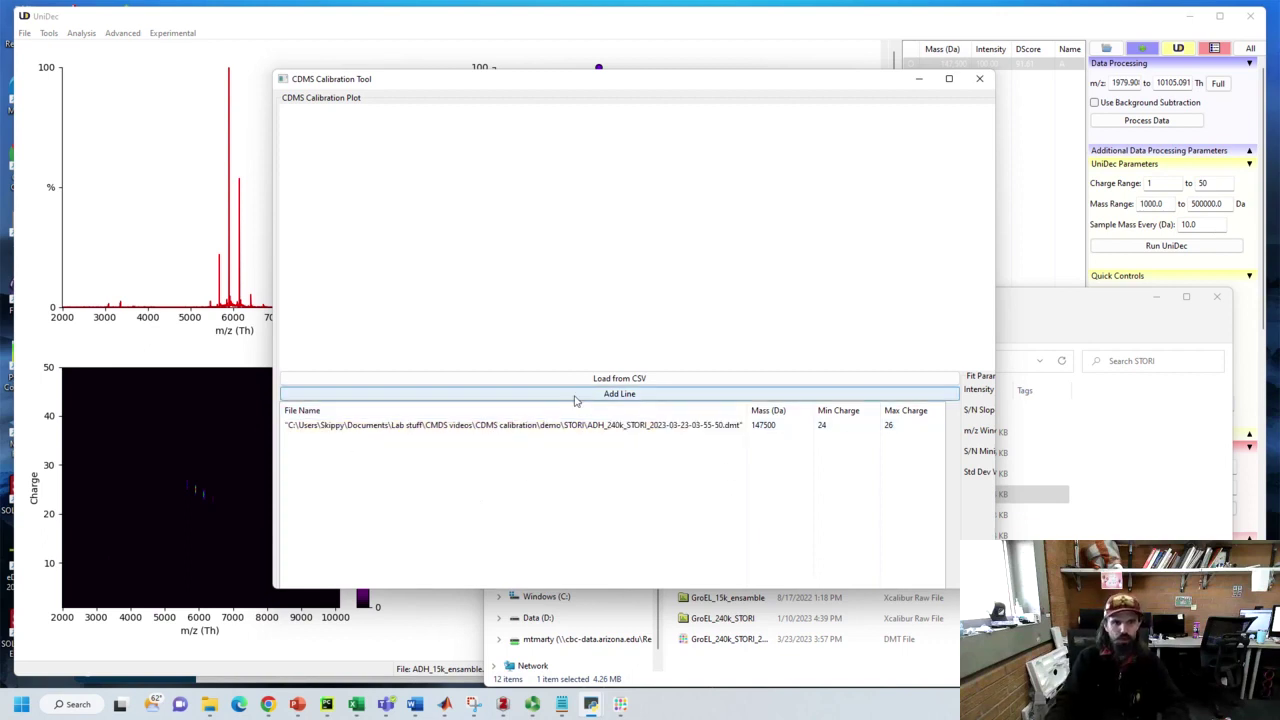
click(580, 400)
click(580, 400)
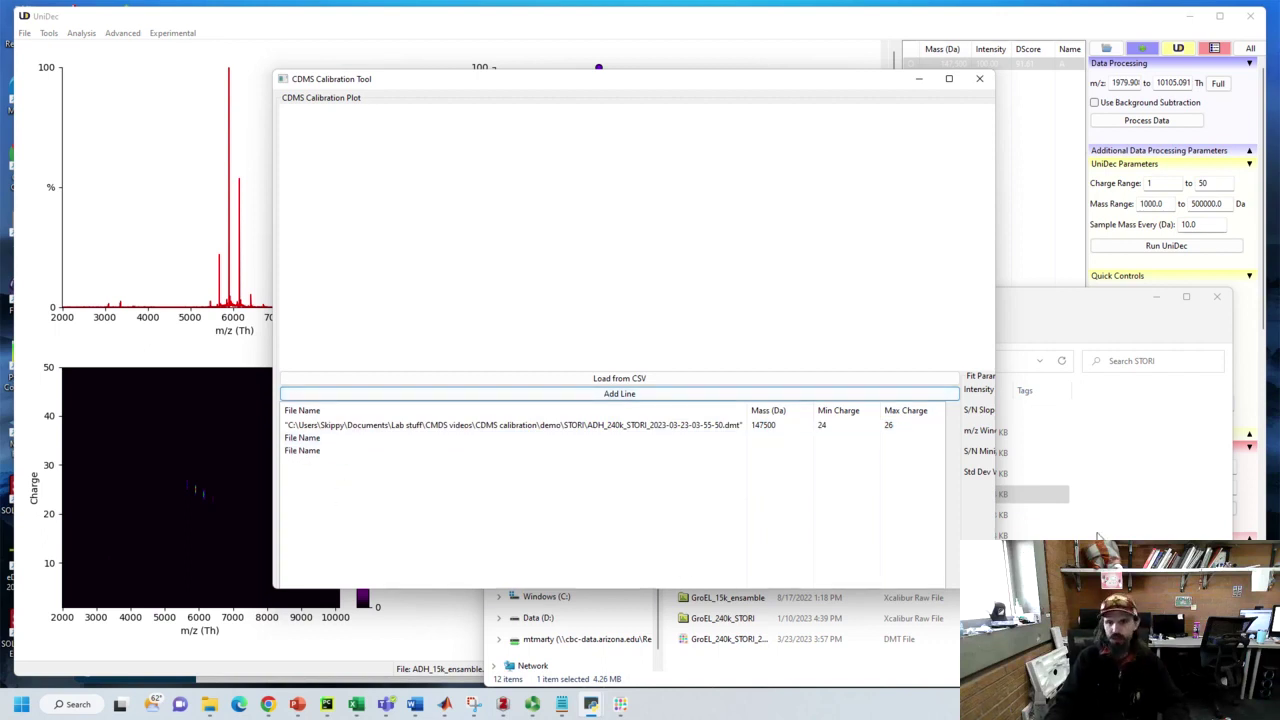
Step: Open the CDMS STORI cal input CSV from the STORI folder in Excel and examine its file path, mass and charge rows
click(1055, 311)
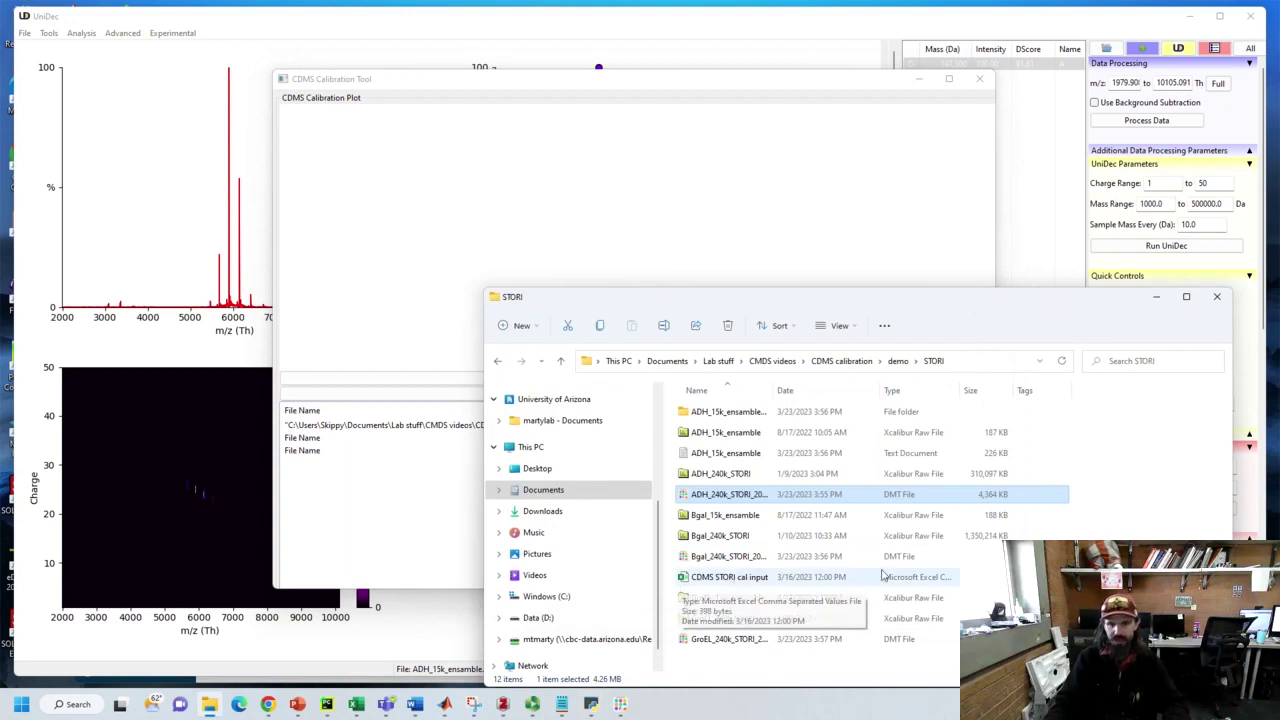
double_click(713, 580)
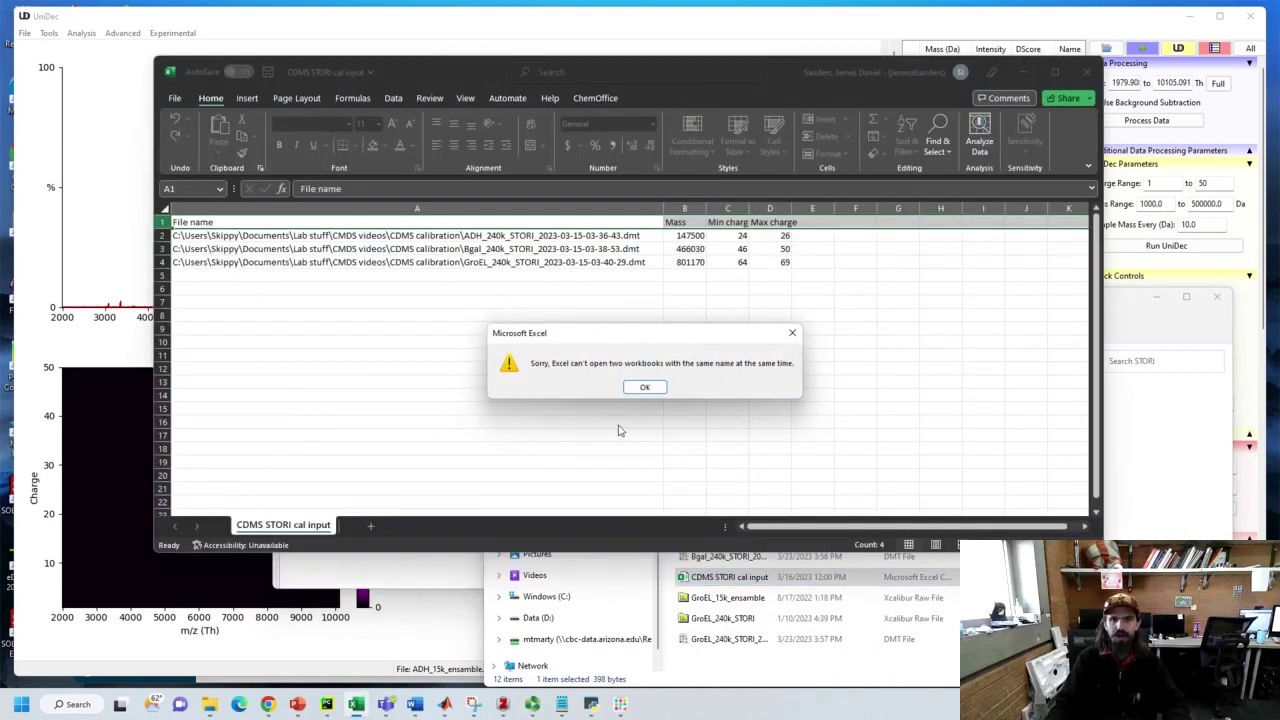
click(645, 387)
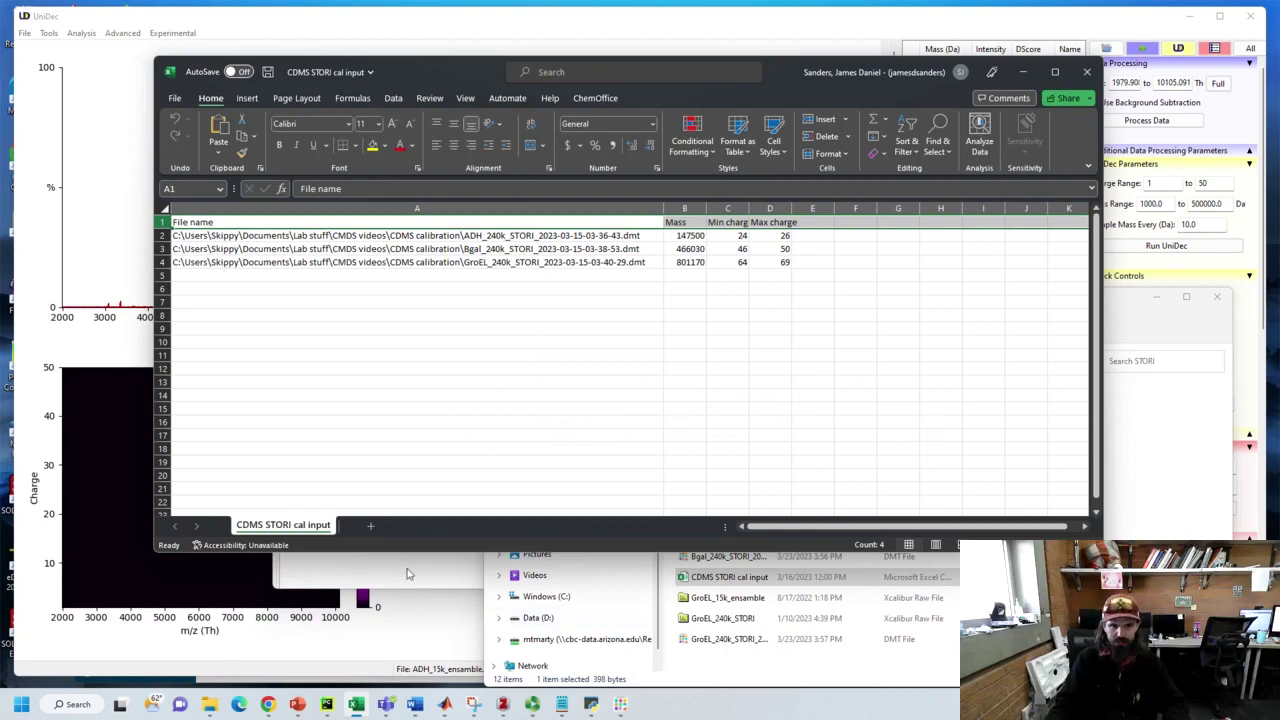
click(420, 578)
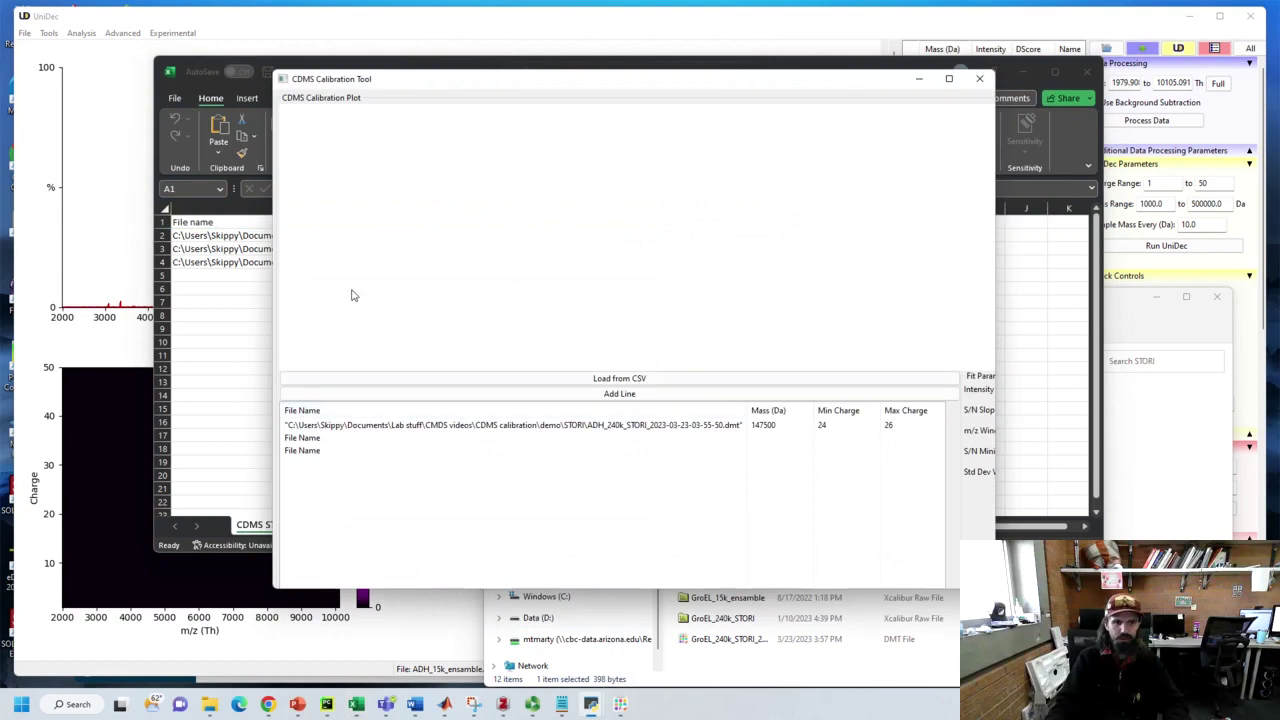
click(352, 65)
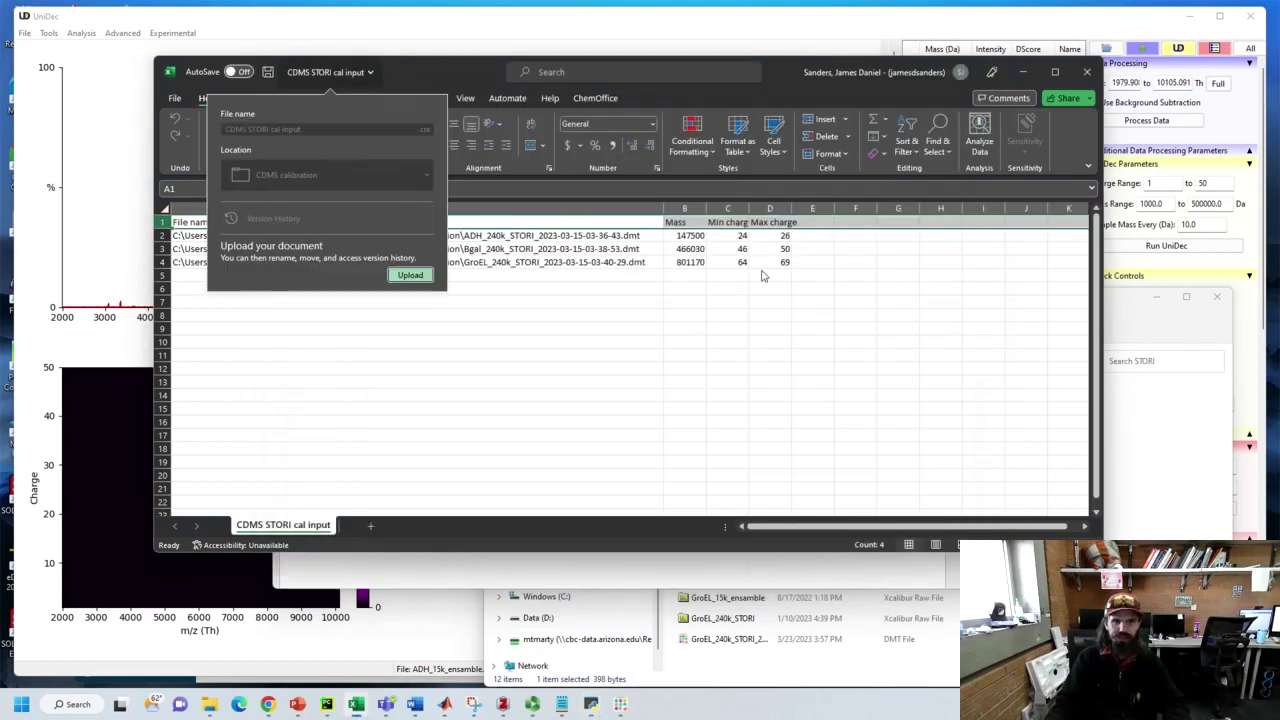
click(772, 73)
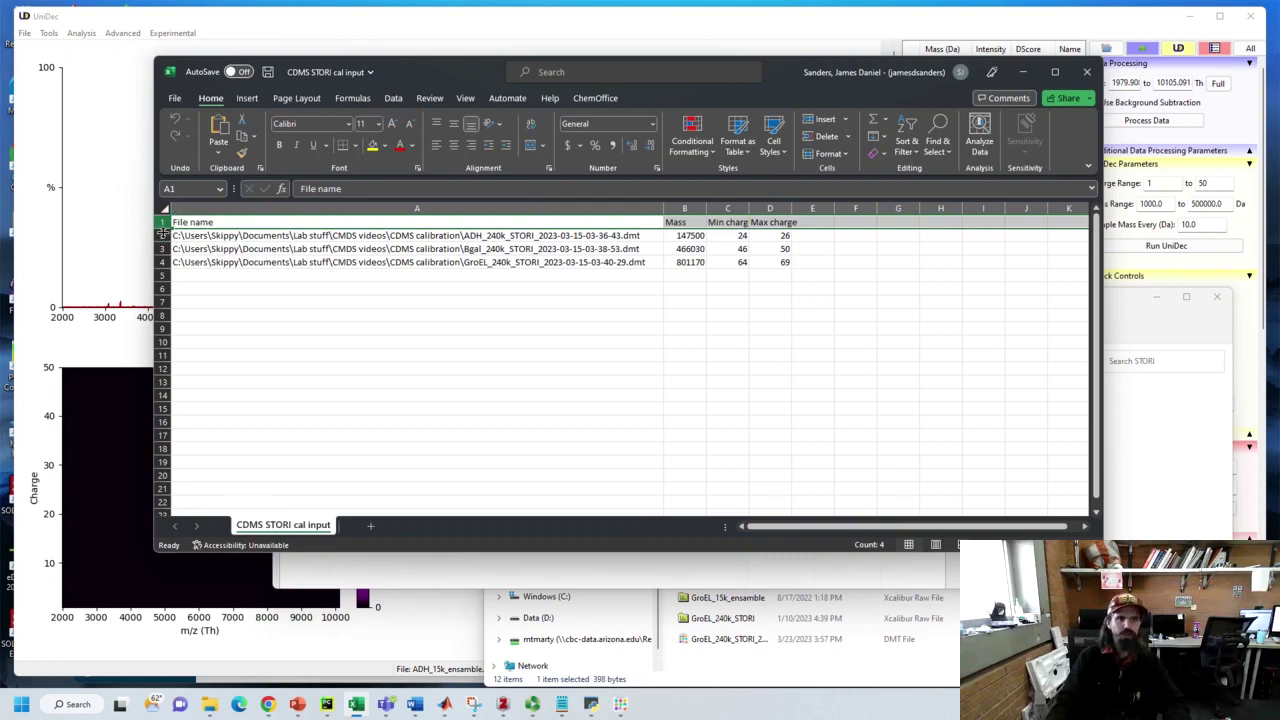
drag(162, 235, 161, 261)
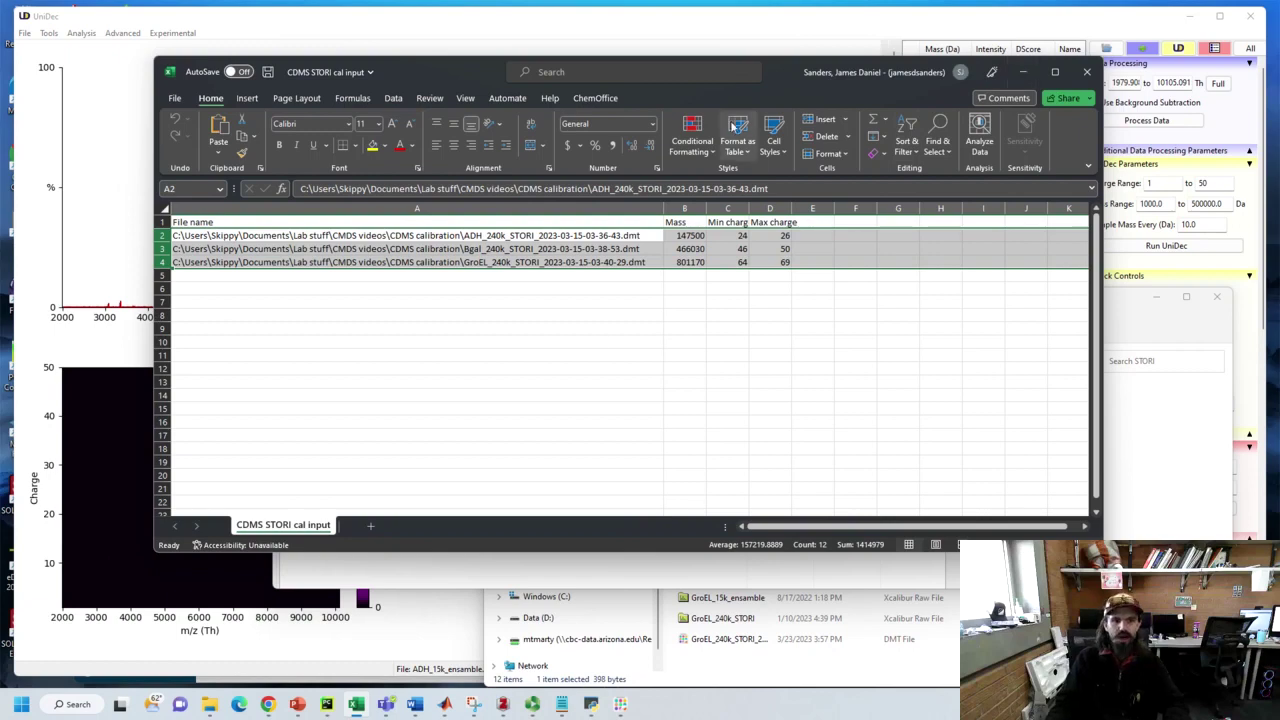
Step: Close the CDMS STORI cal input workbook without saving its changes
click(1088, 76)
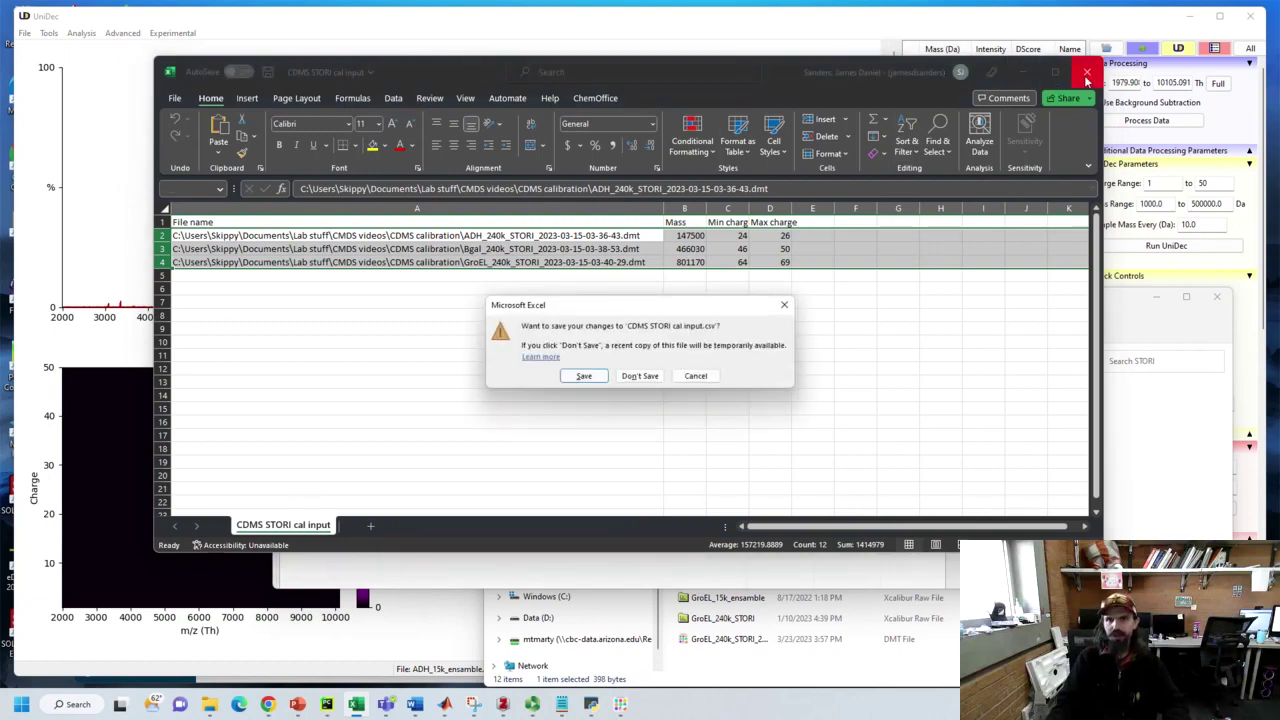
click(593, 378)
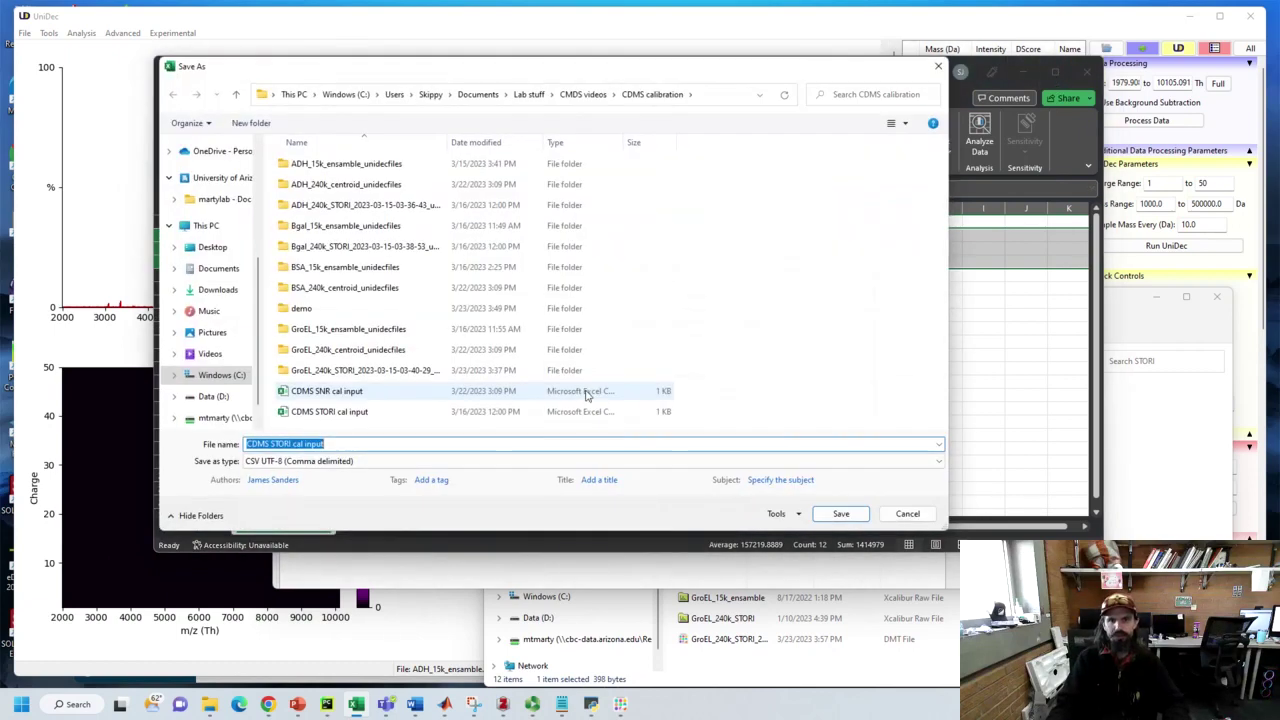
click(888, 514)
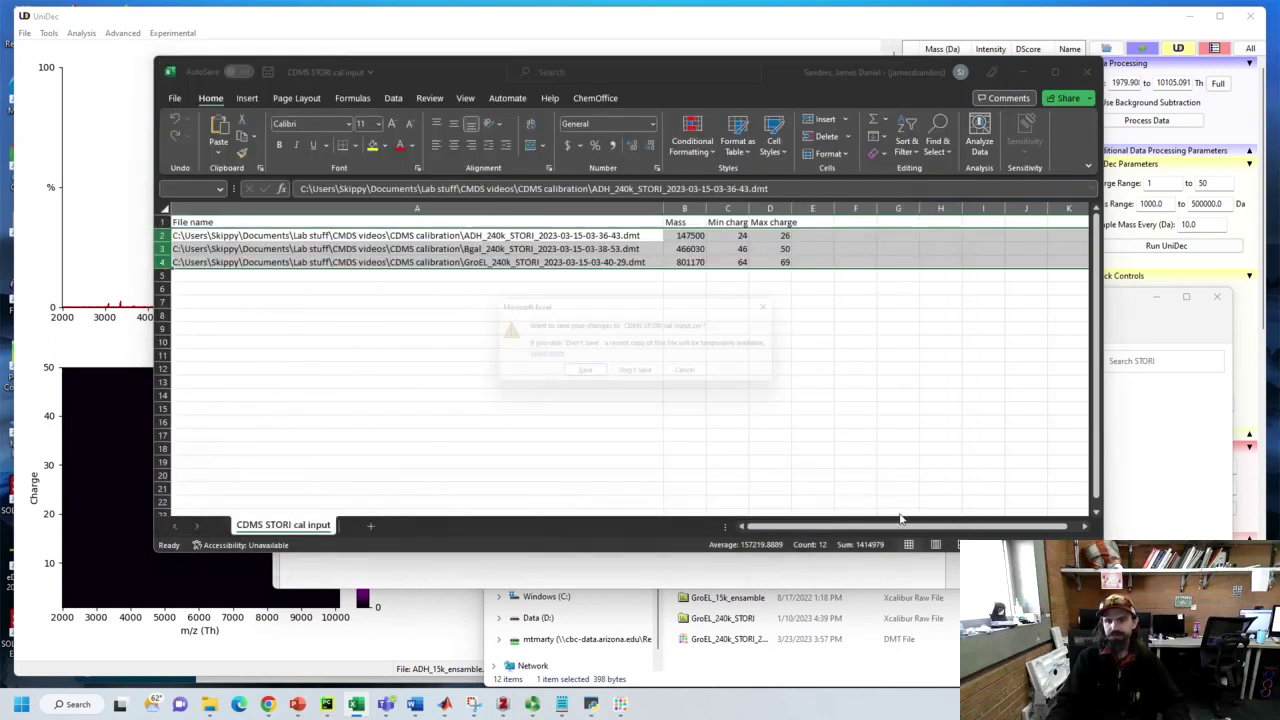
click(655, 374)
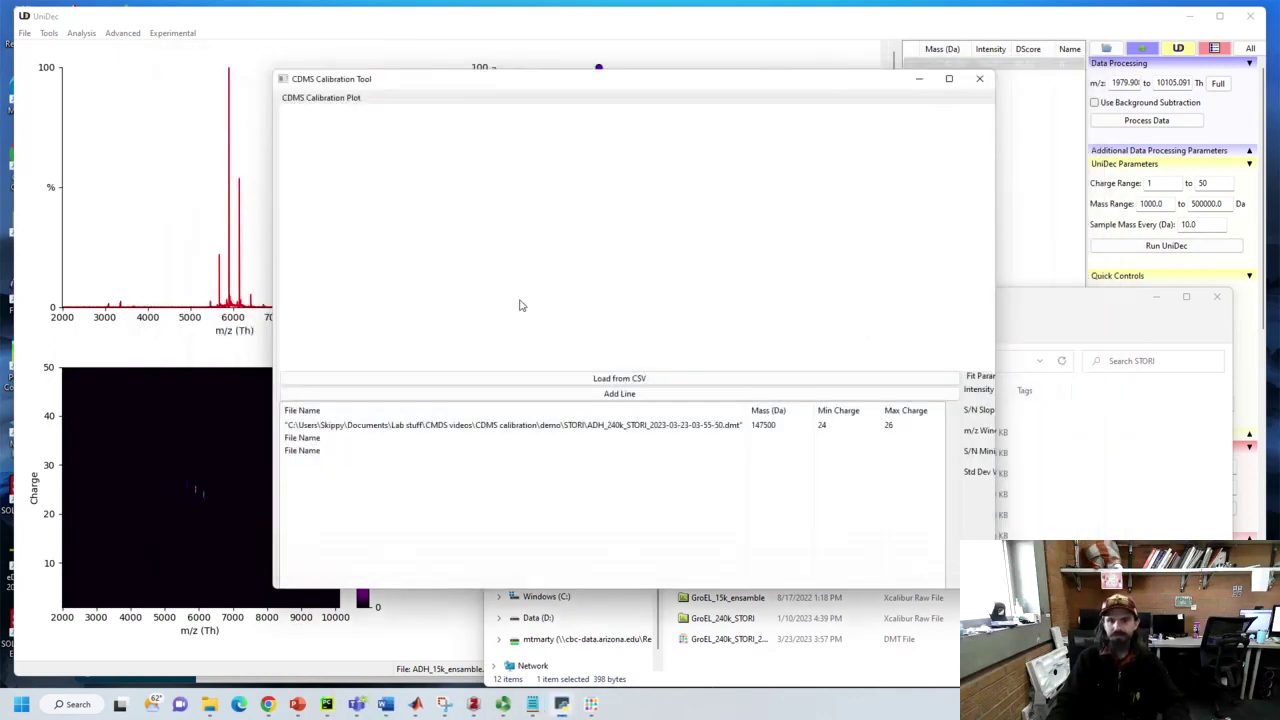
Step: Load the CDMS STORI cal input CSV from the demo STORI folder into the calibration tool, enlarge its window and plot the species
click(632, 378)
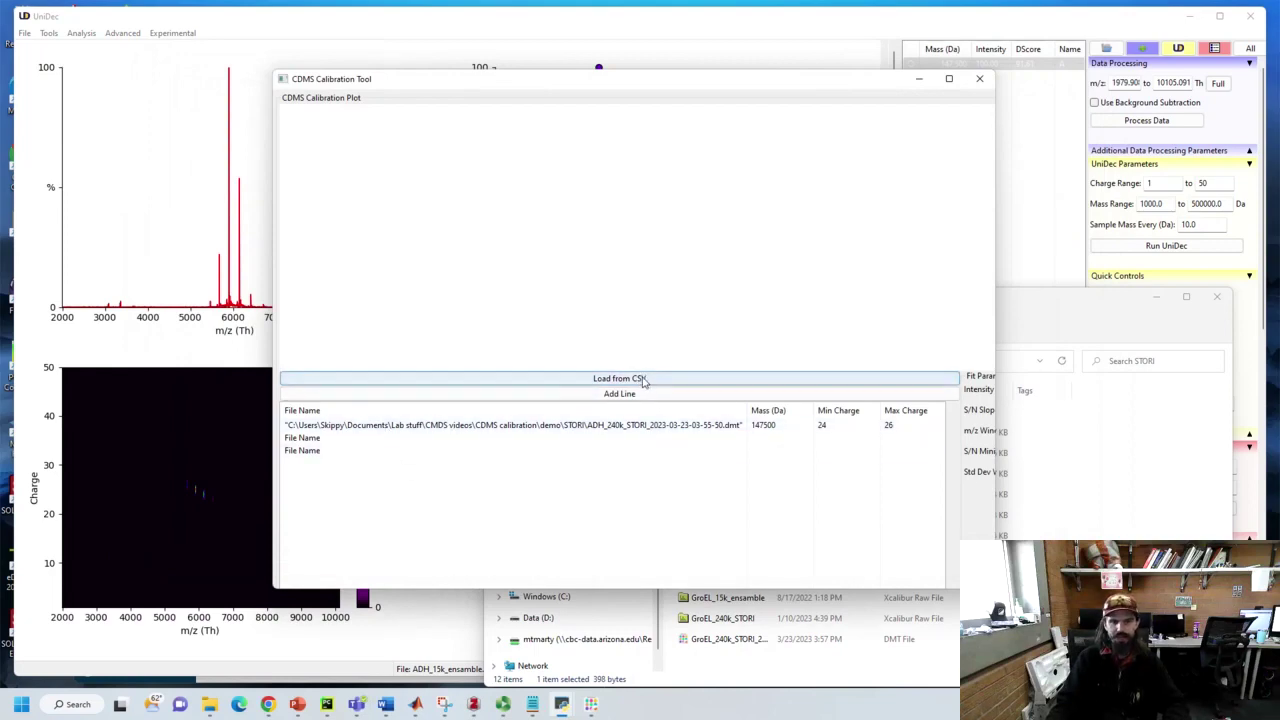
scroll(558, 215, down, 1)
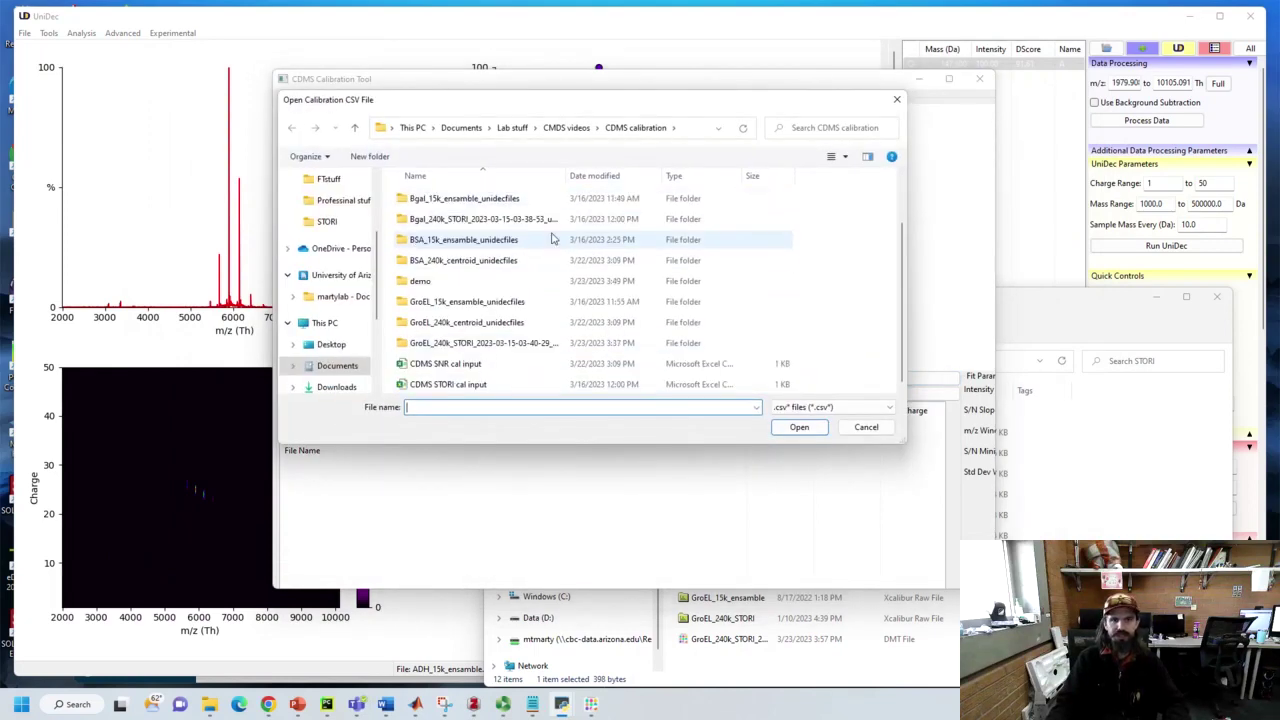
double_click(424, 283)
double_click(418, 218)
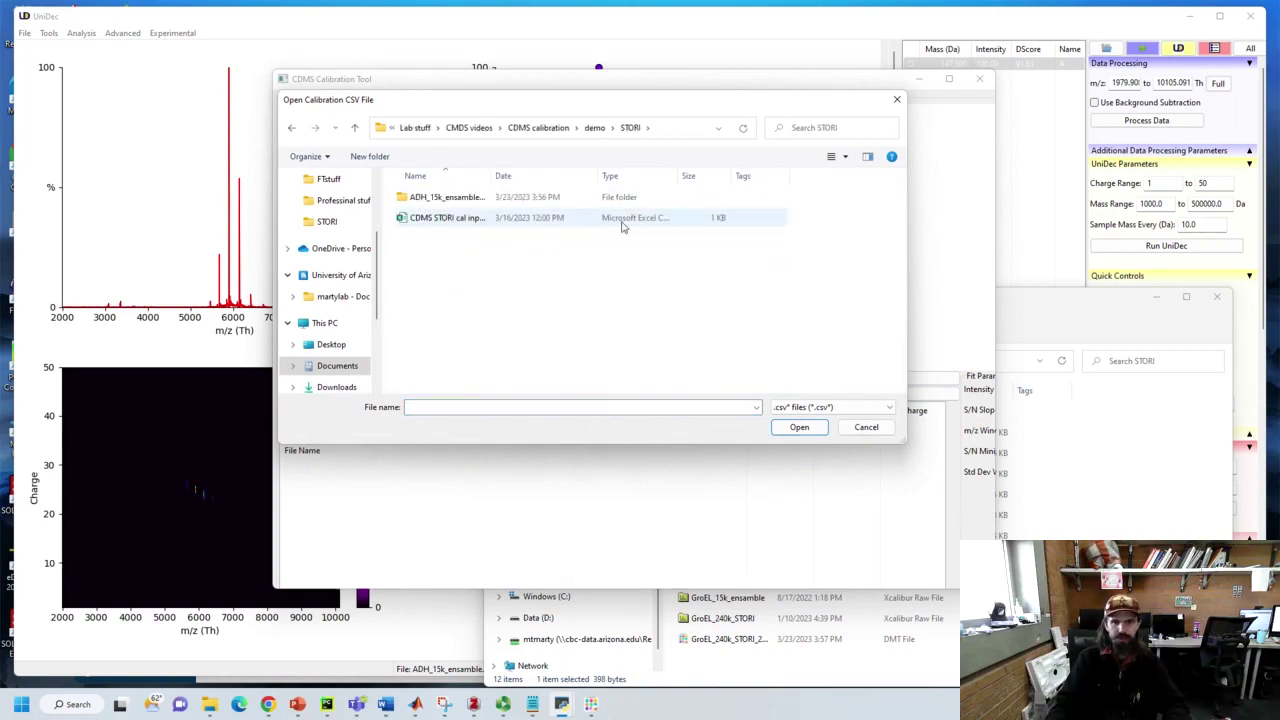
double_click(460, 219)
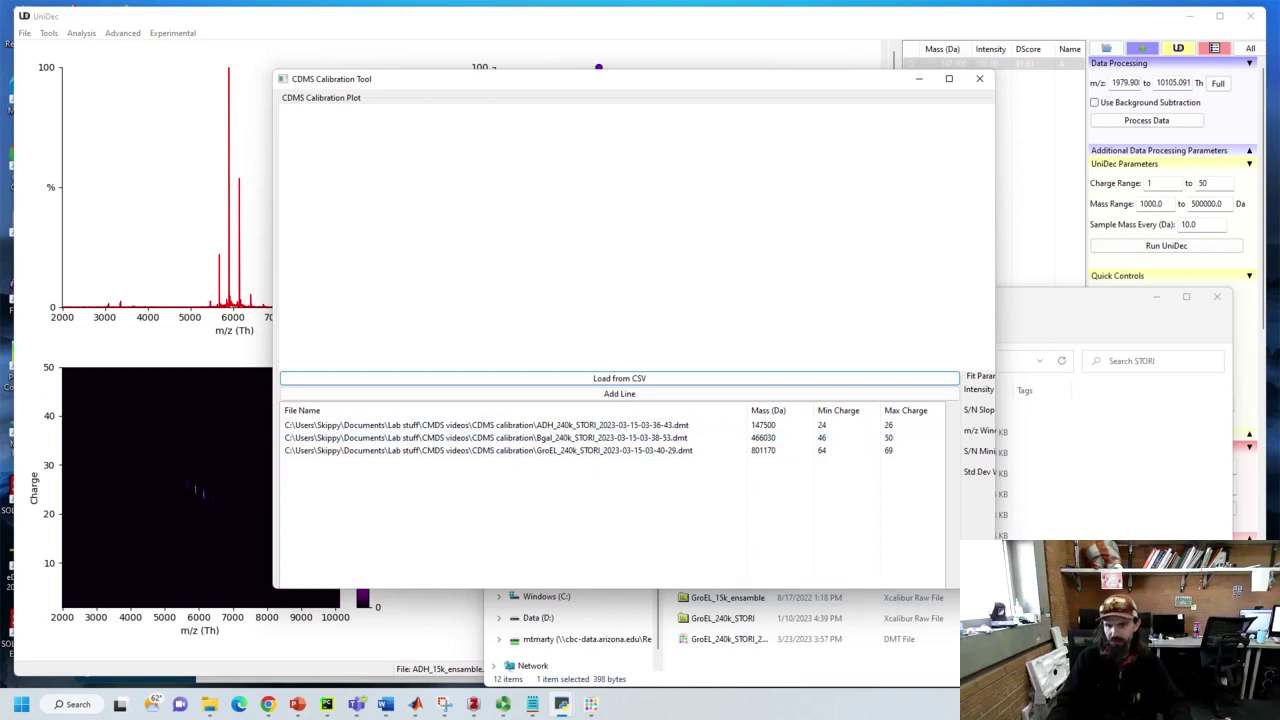
drag(995, 588, 1112, 639)
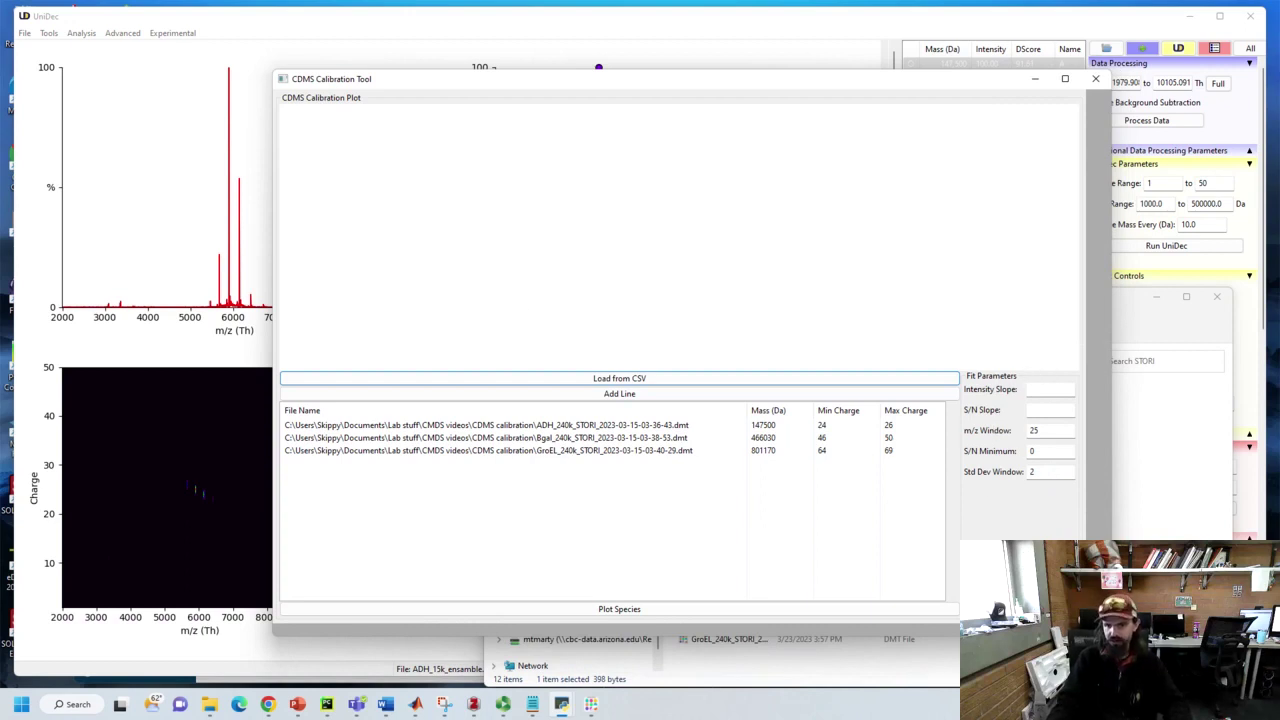
click(601, 612)
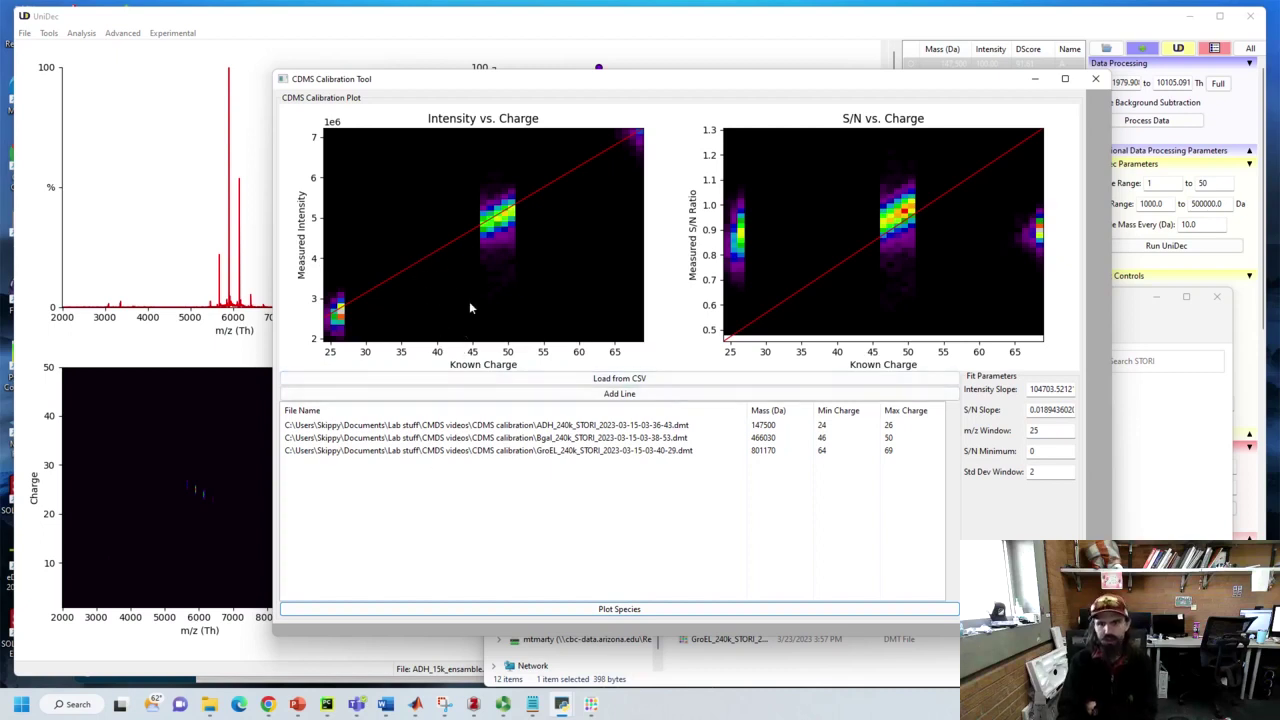
Step: Copy the fitted intensity slope from the calibration tool and paste it into the untitled Notepad document
click(1030, 390)
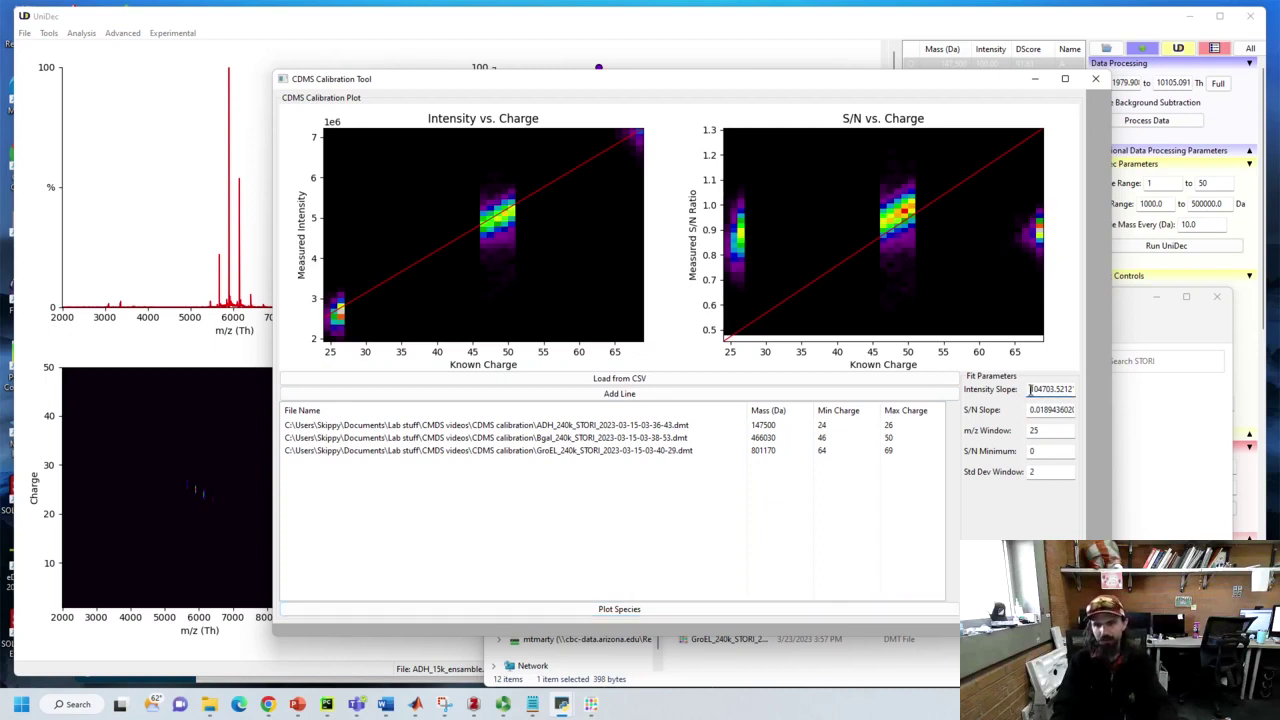
double_click(1031, 389)
key(ctrl+c)
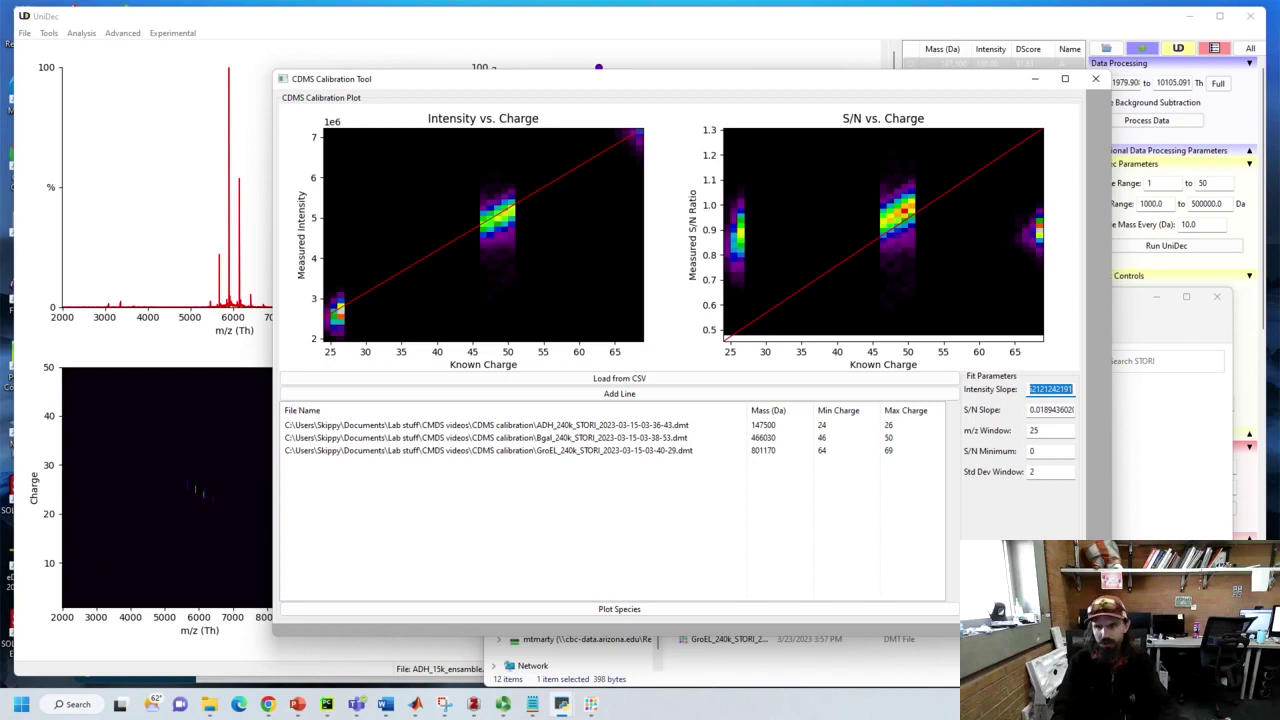
click(532, 704)
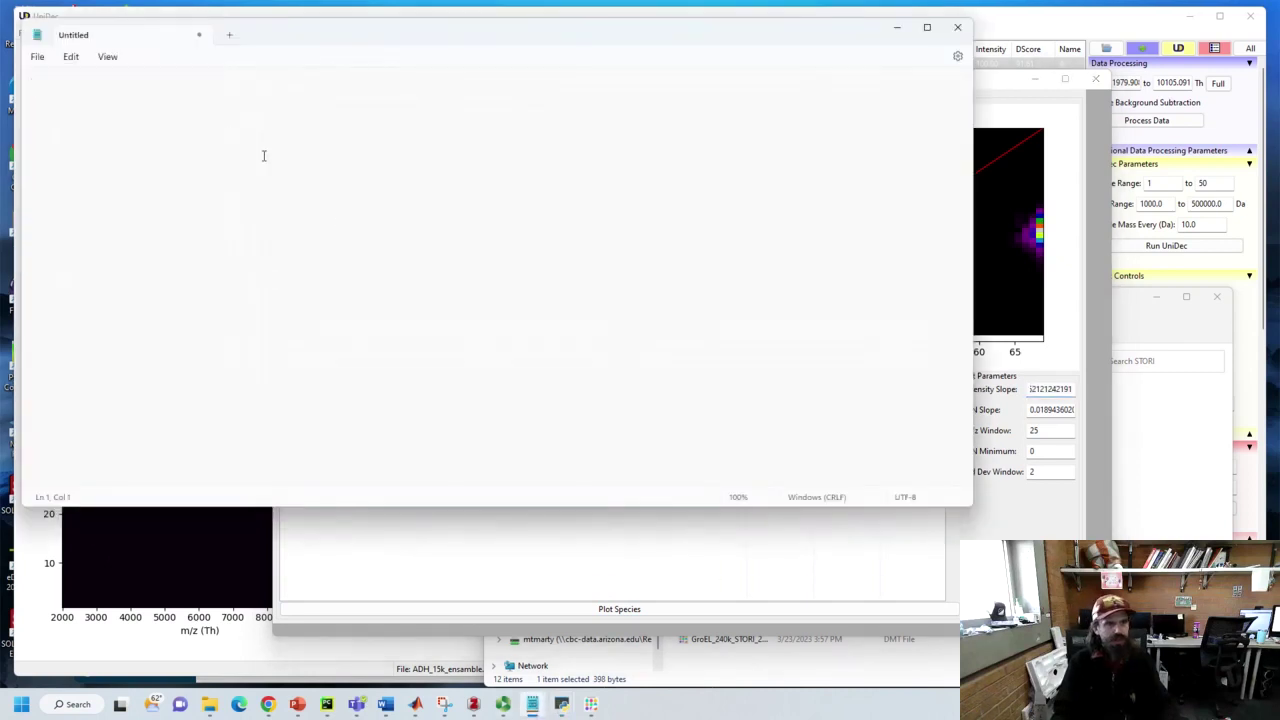
key(ctrl+v)
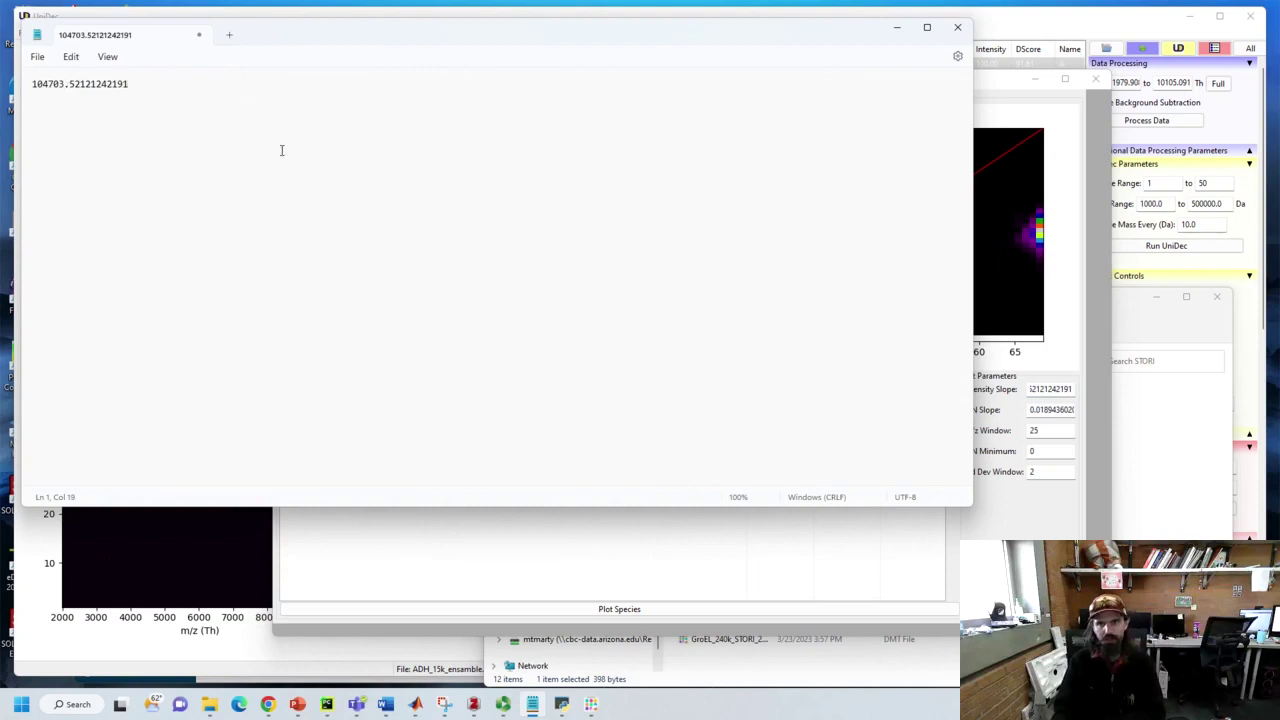
Step: Switch to the UCD window, choose Slope: Intensity per z and set the slope to 104703.52121242191
click(1047, 27)
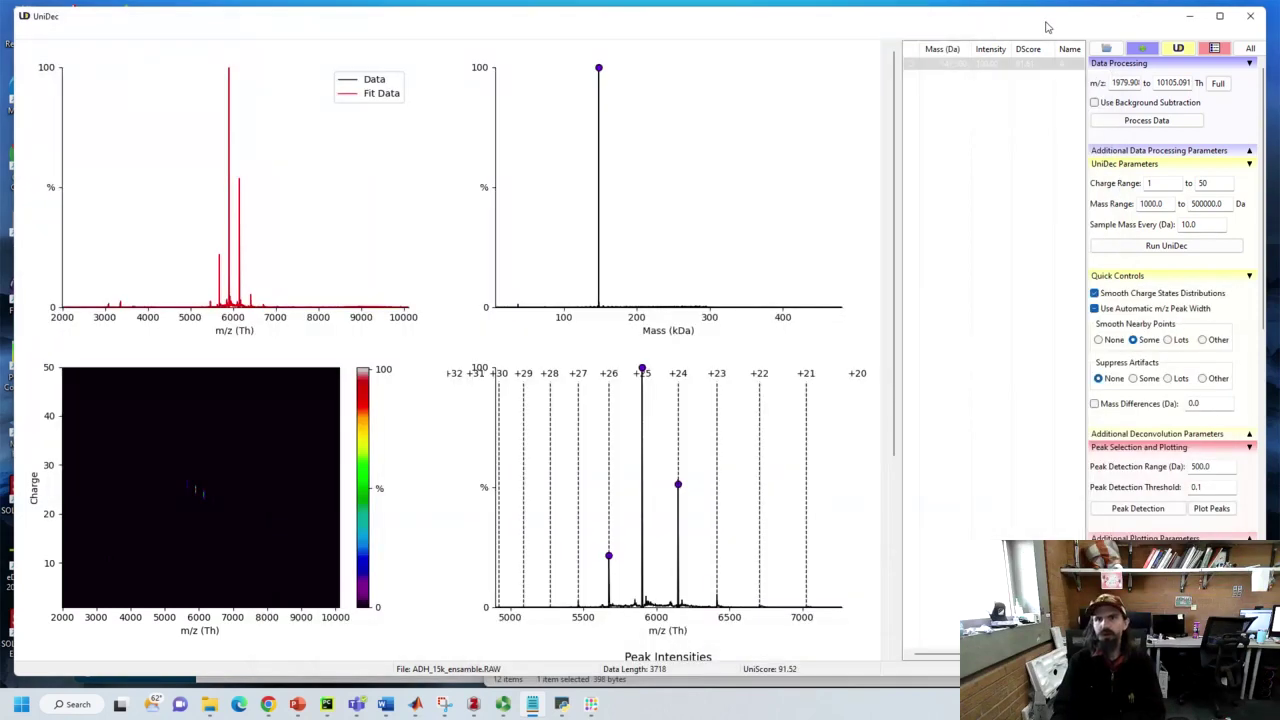
click(1190, 16)
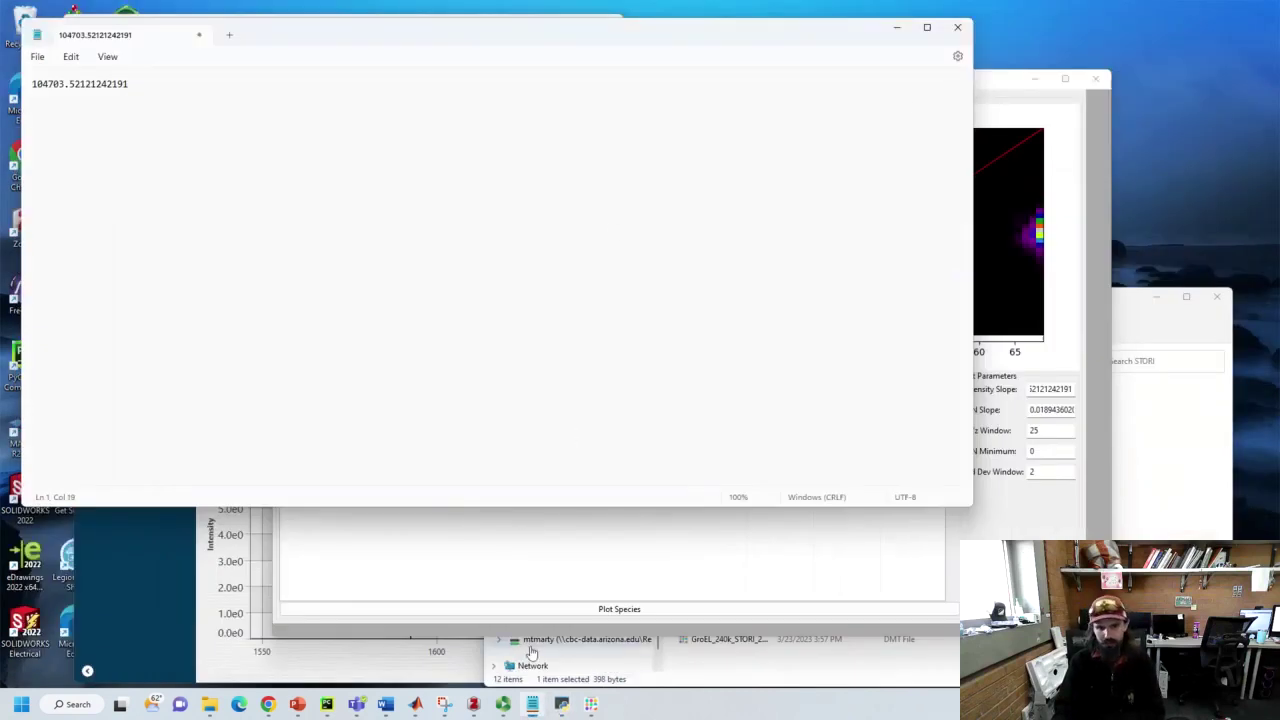
mouse_move(567, 708)
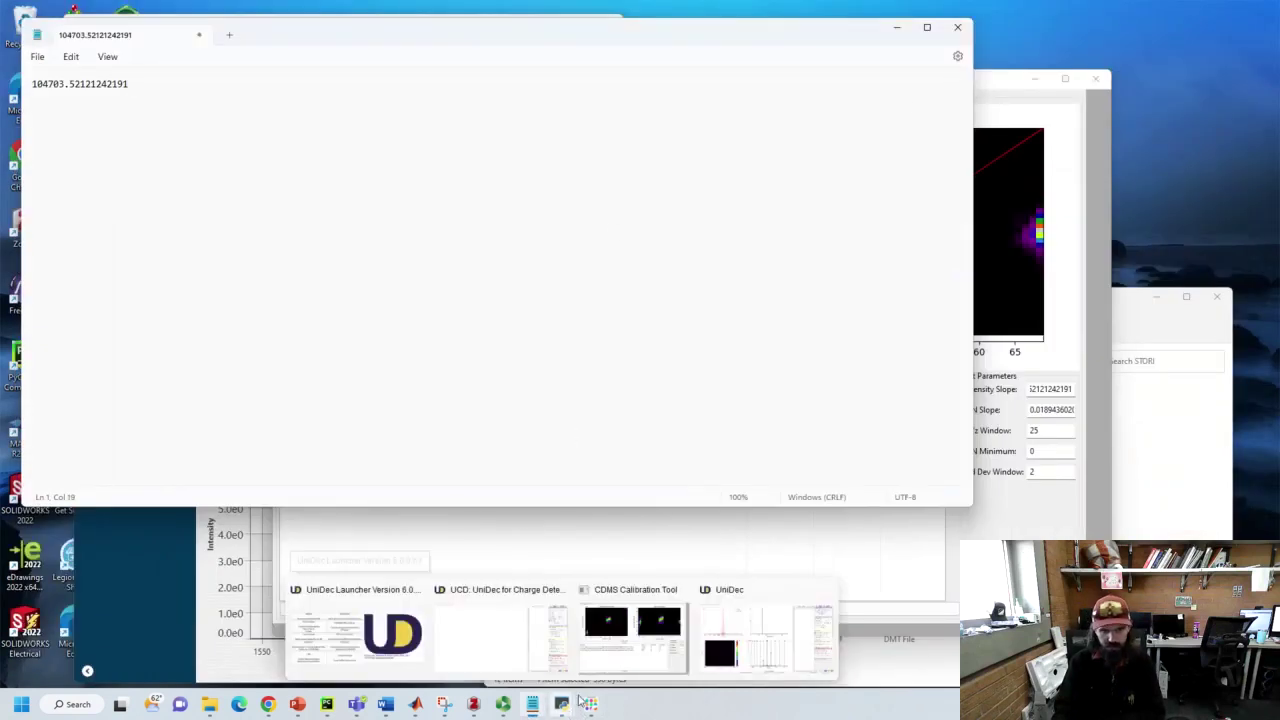
click(502, 630)
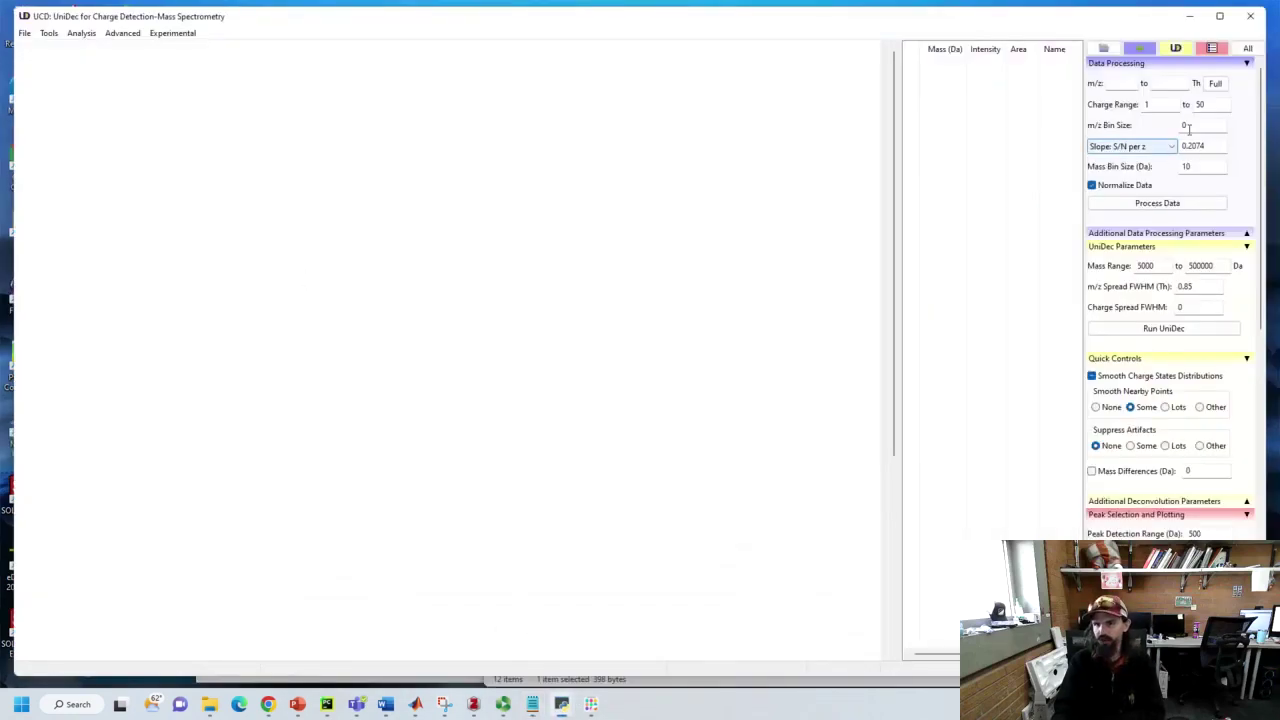
click(1165, 150)
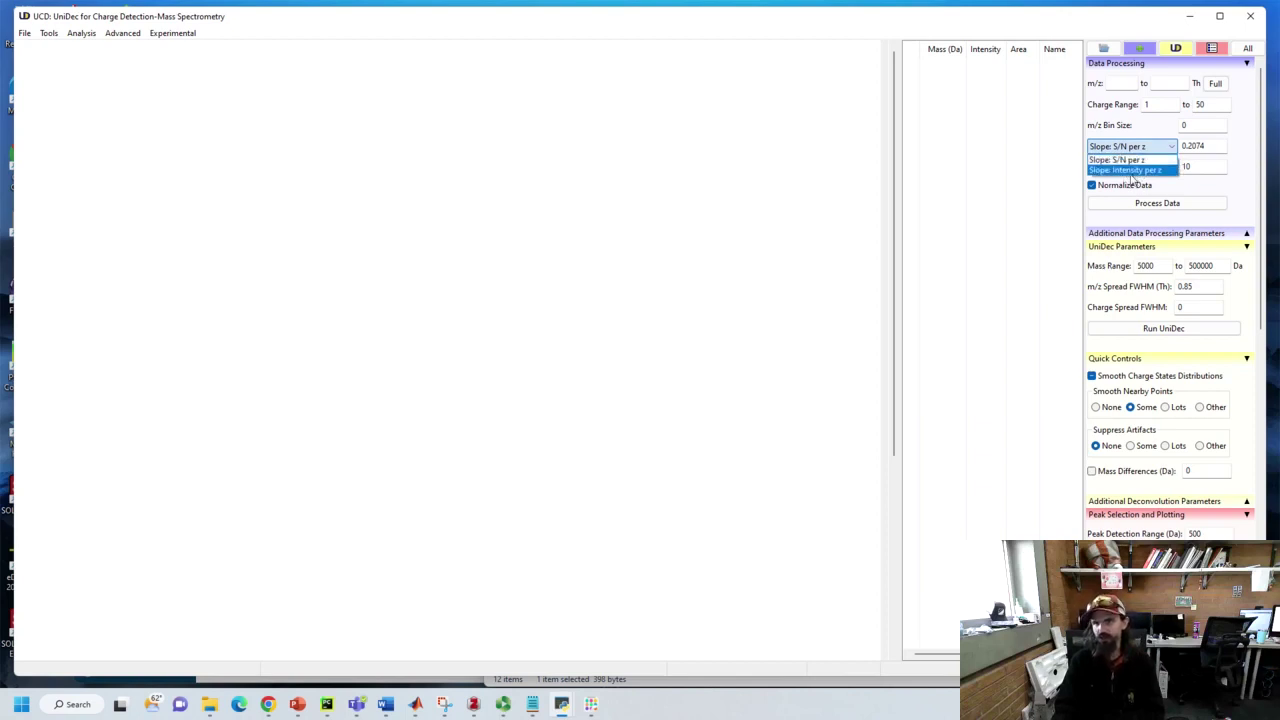
click(1136, 171)
double_click(1210, 143)
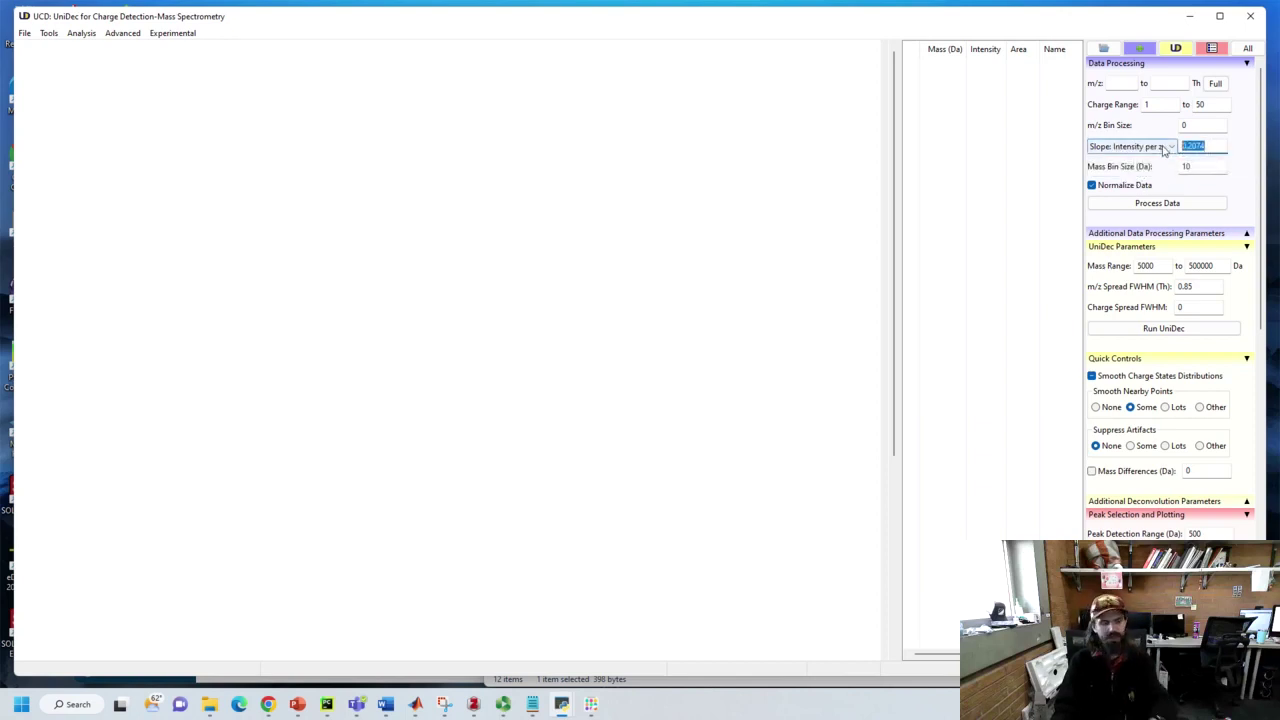
key(ctrl+v)
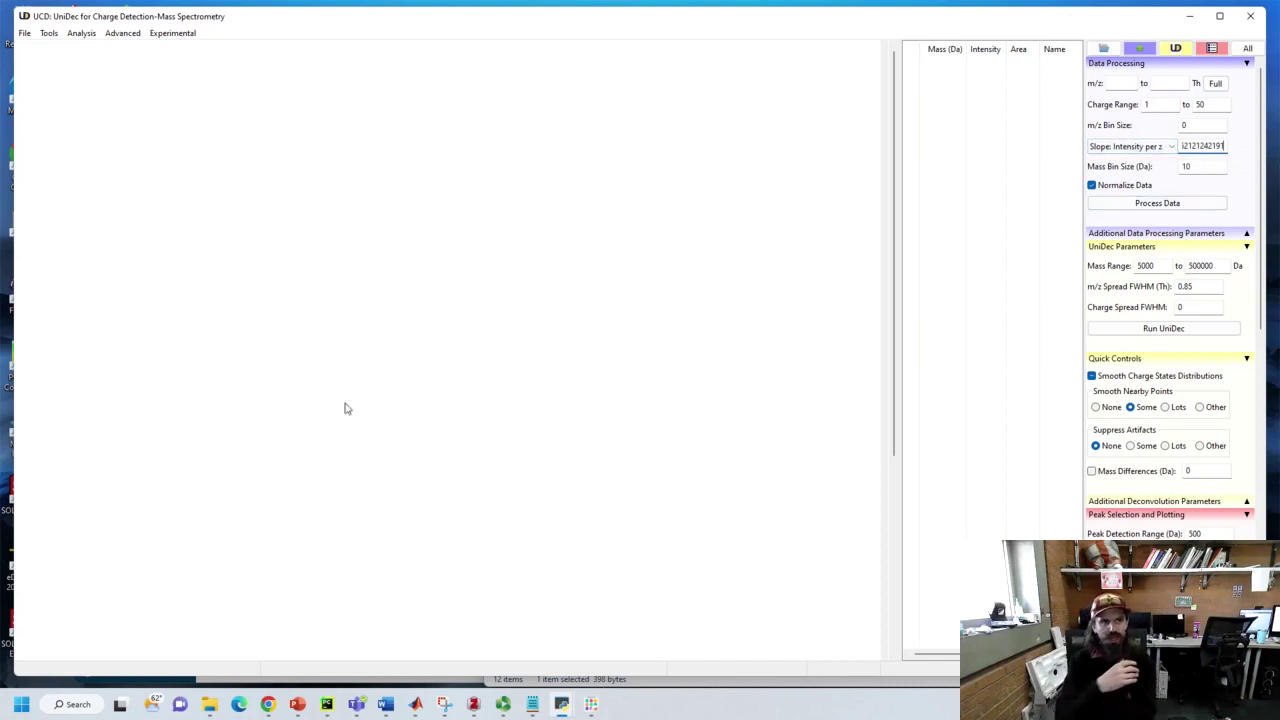
Step: Minimize the UCD and Notepad windows, and open the SNR folder within the demo folder in File Explorer
click(1188, 16)
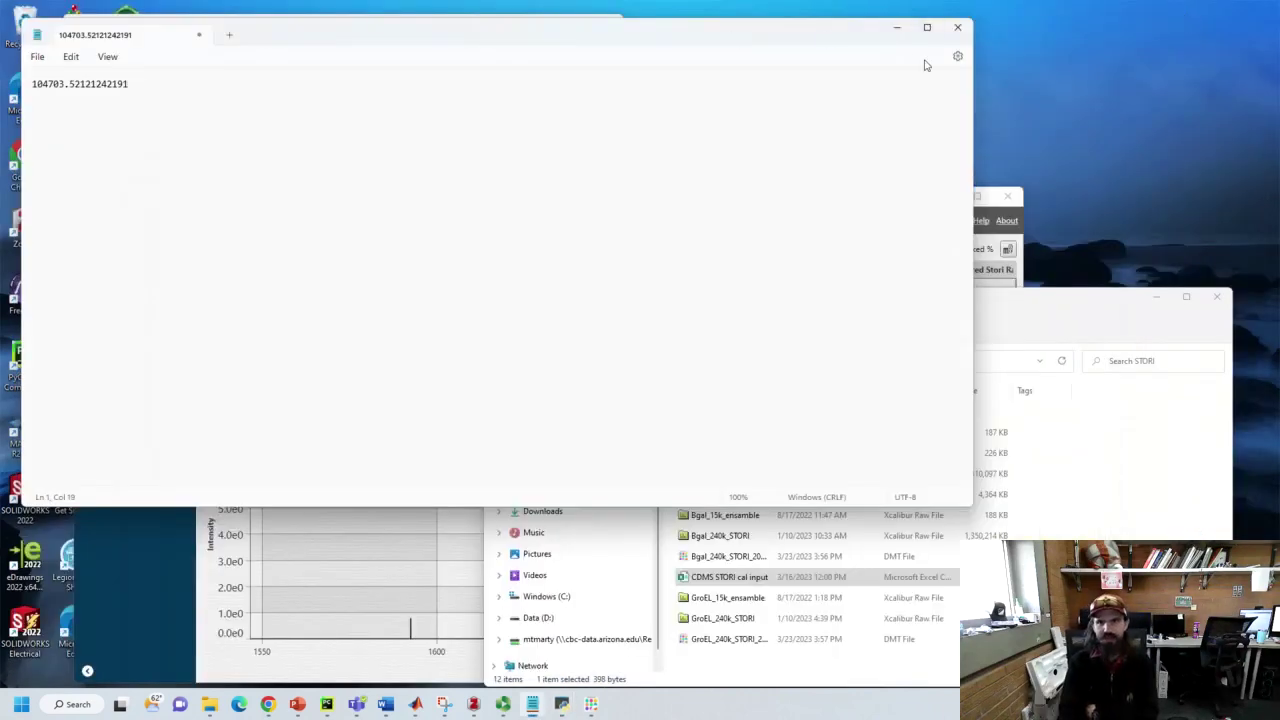
click(895, 27)
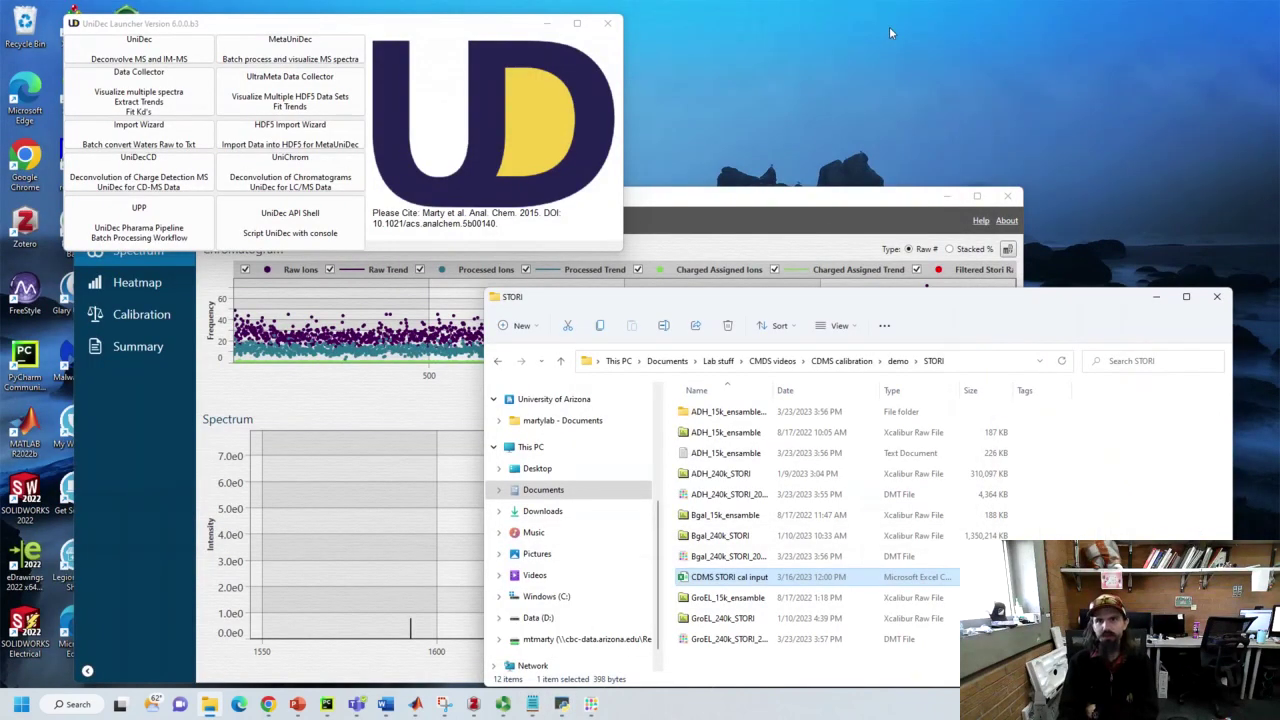
click(898, 361)
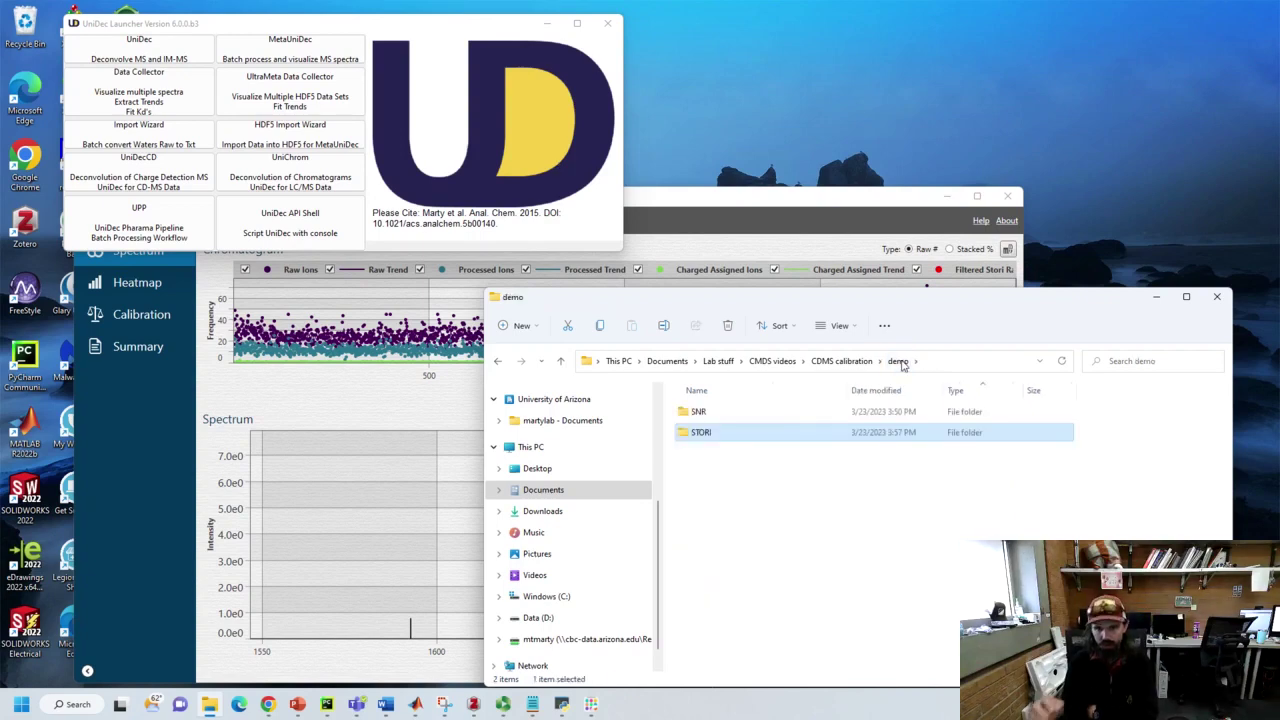
double_click(714, 416)
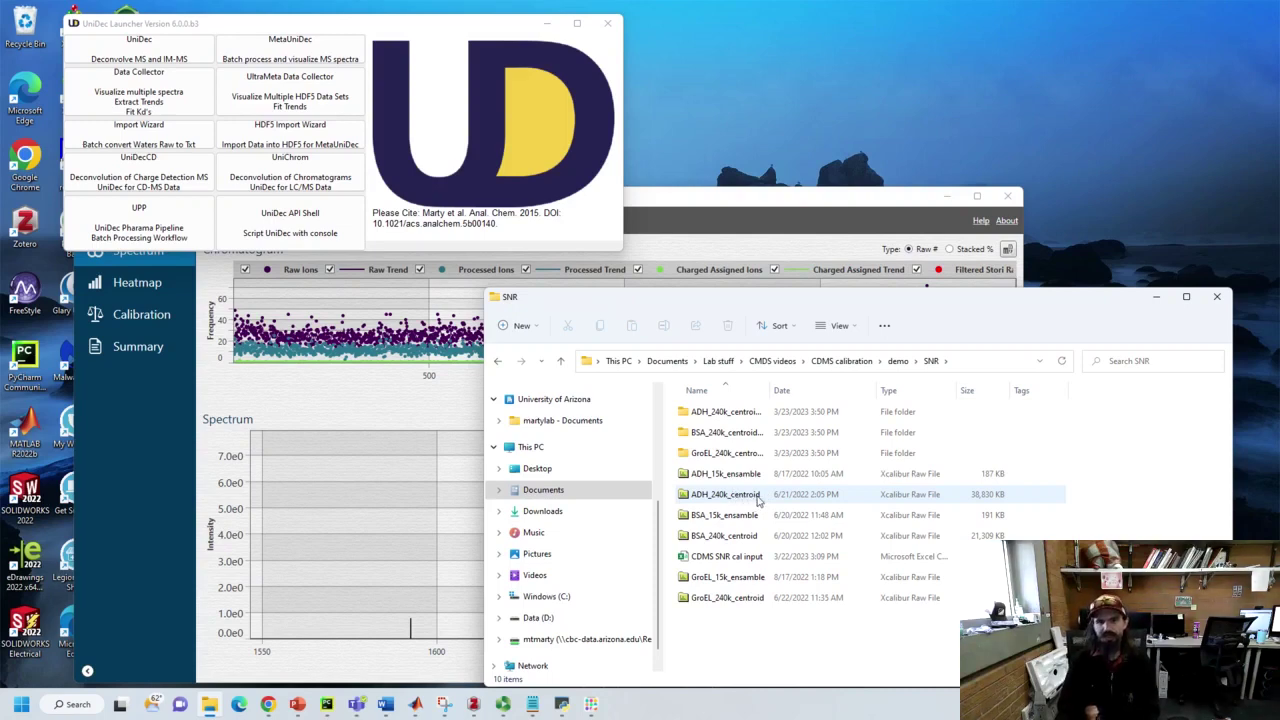
Step: Open the ADH_240k_centroid raw file in Xcalibur Qual Browser and step through its individual scans from about 4 minutes
double_click(759, 496)
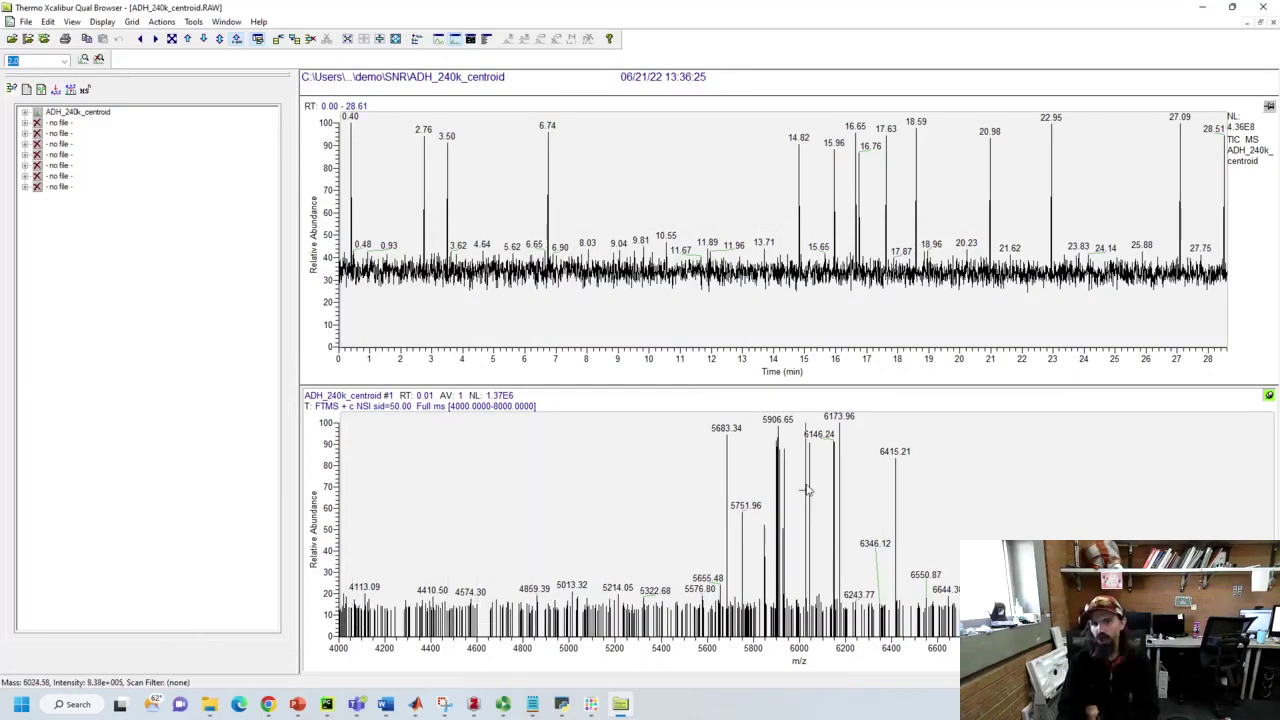
click(462, 283)
key(Right)
key(Right)
key(Right)
key(Right)
key(Right)
key(Right)
key(Right)
key(Right)
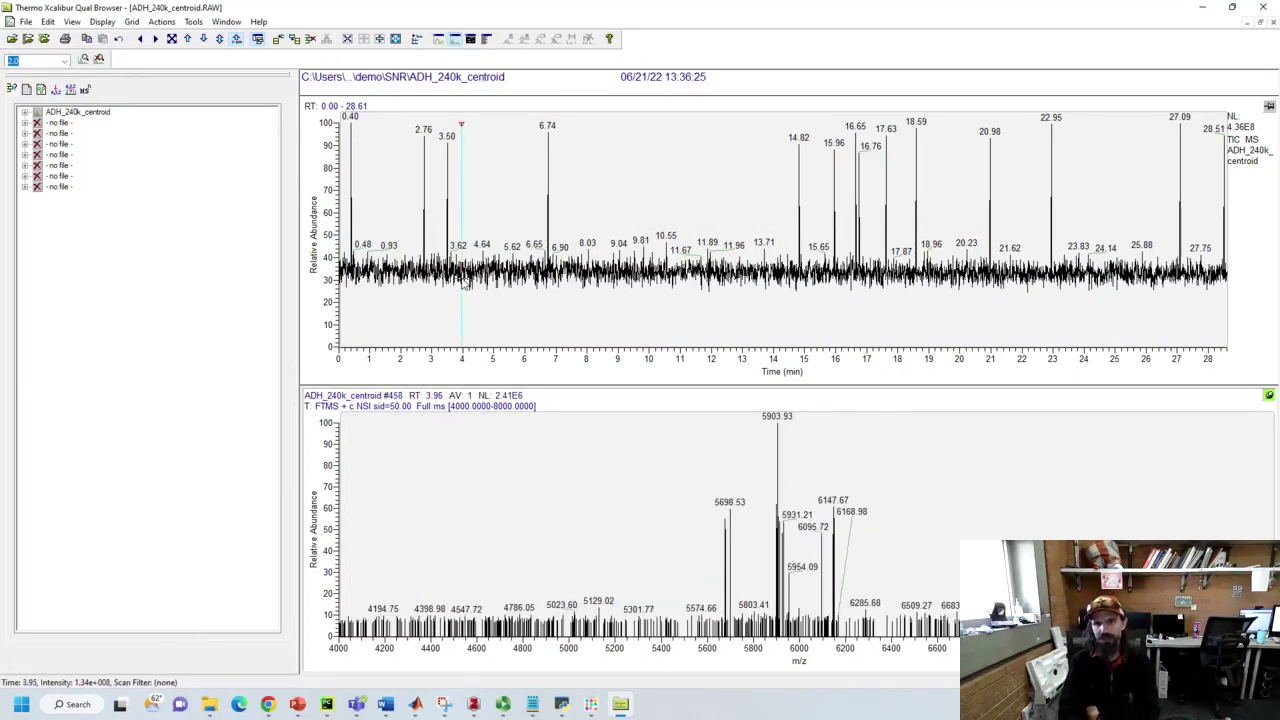
key(Right)
key(Right)
key(Right)
key(Right)
key(Right)
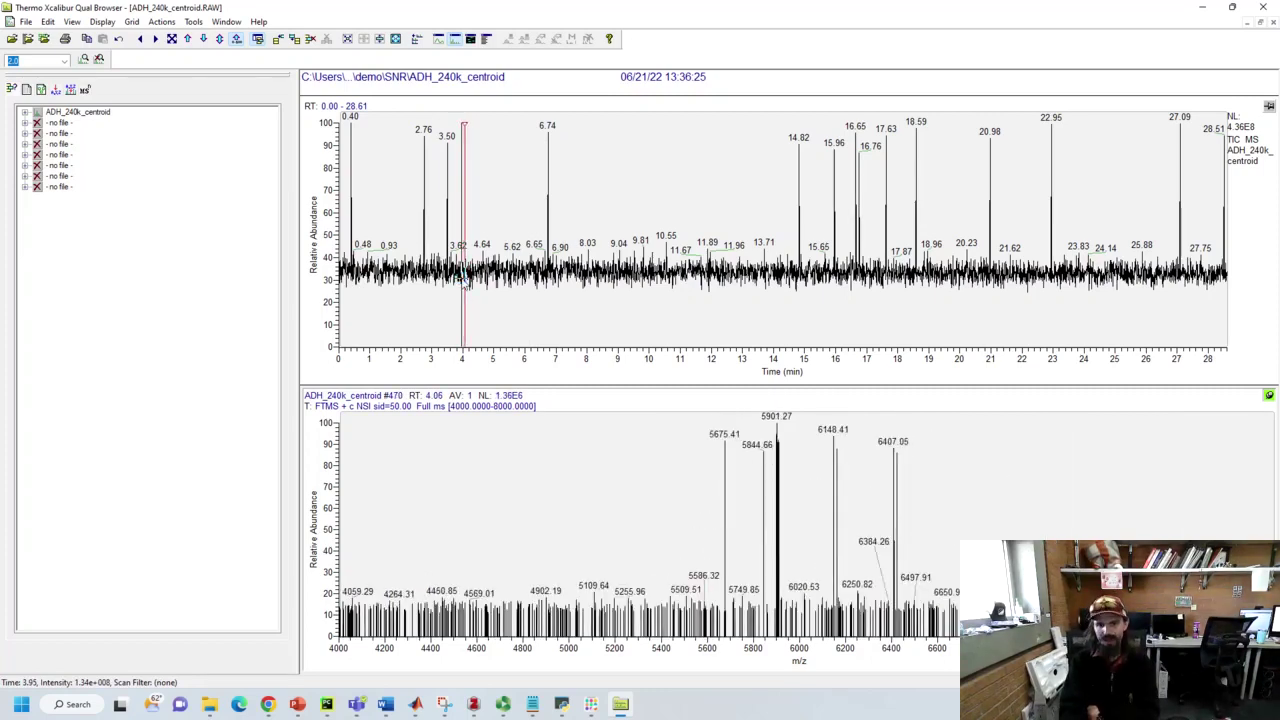
Step: Advance through the ADH_240k_centroid scans to scan #475, examine the peaks around m/z 6145 to 6153 closely, and close Qual Browser
key(Right)
key(Right)
key(Right)
key(Right)
key(Right)
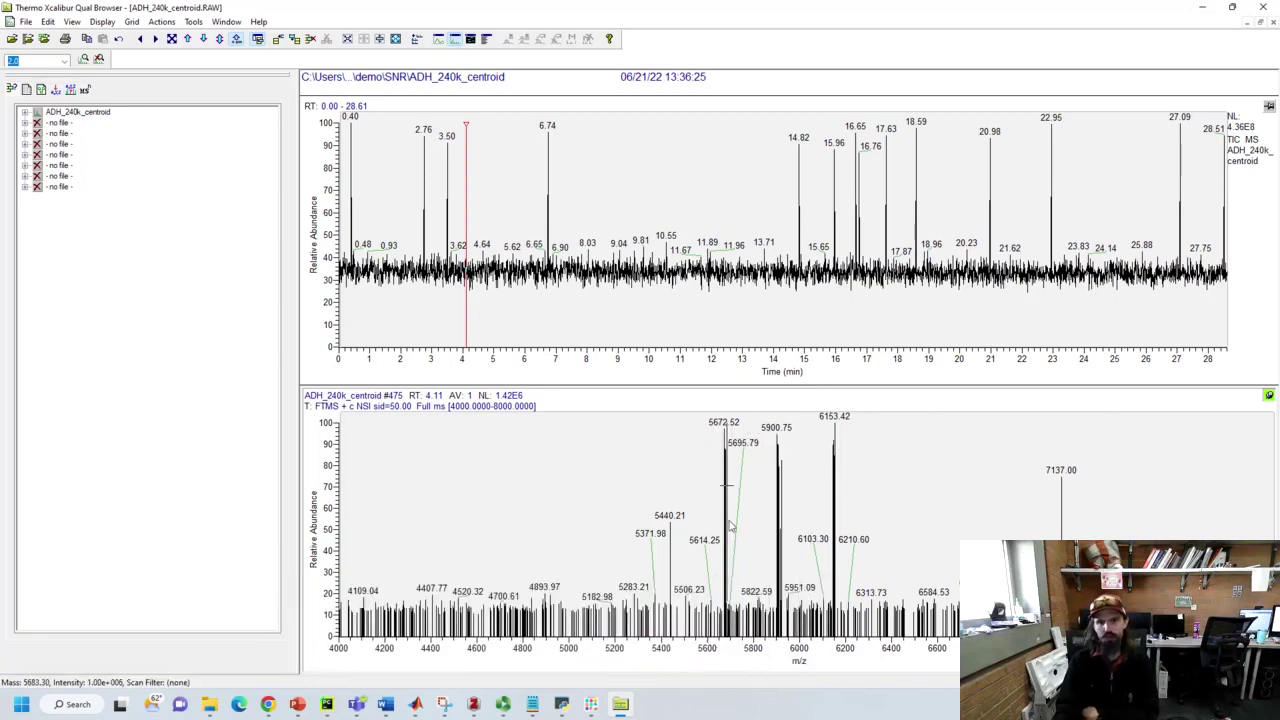
drag(816, 551, 837, 551)
drag(768, 598, 854, 602)
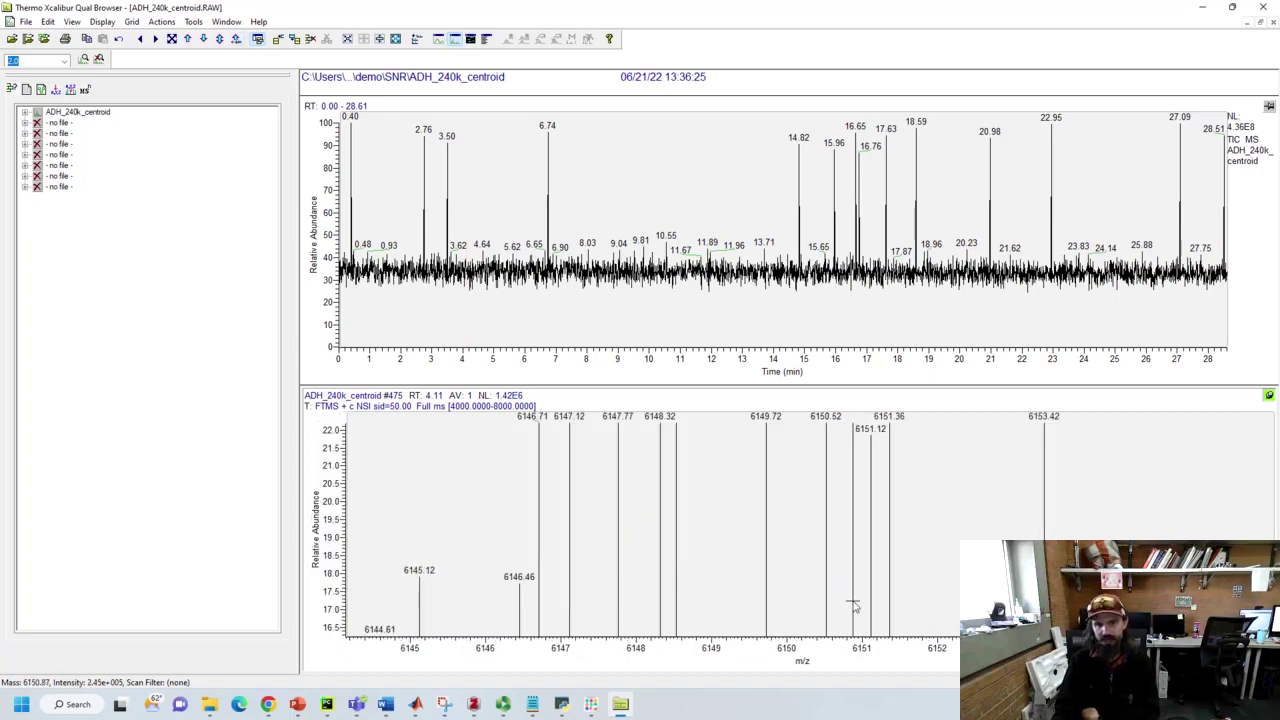
click(1262, 8)
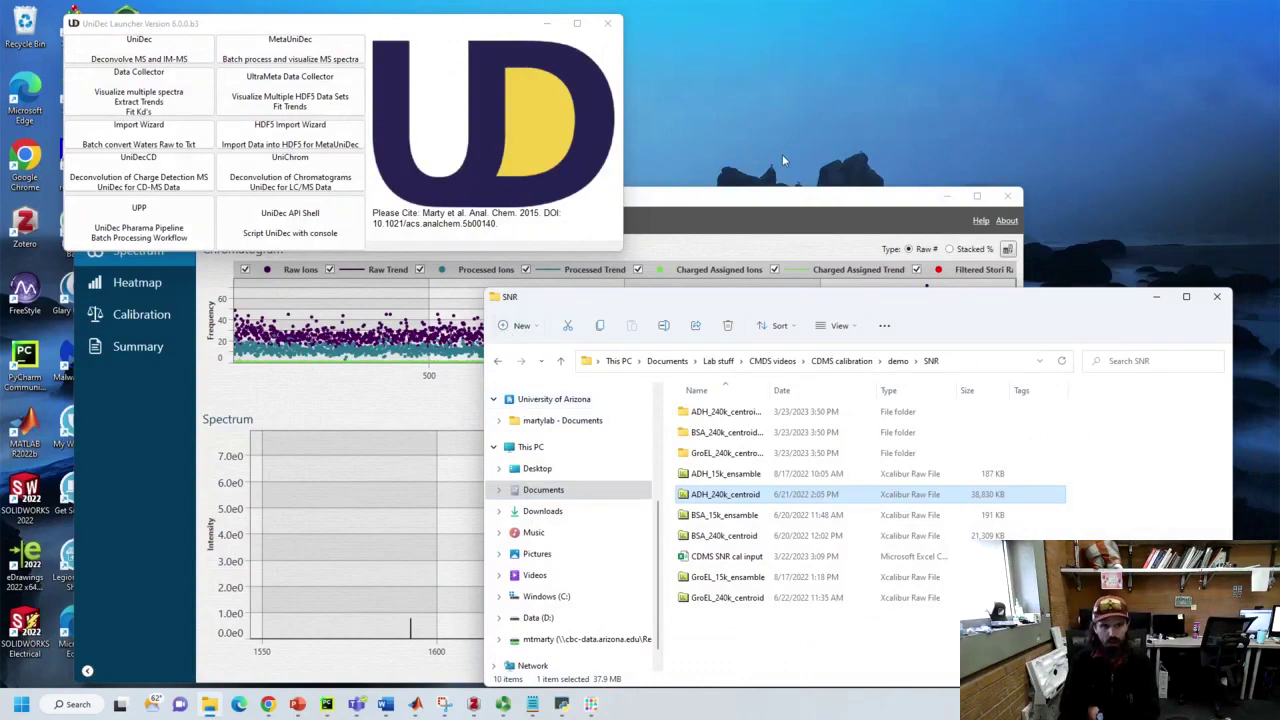
Step: Clear the desktop by minimizing the STORI data window and closing the old CDMS Calibration Tool, and switch to the UCD window
click(945, 198)
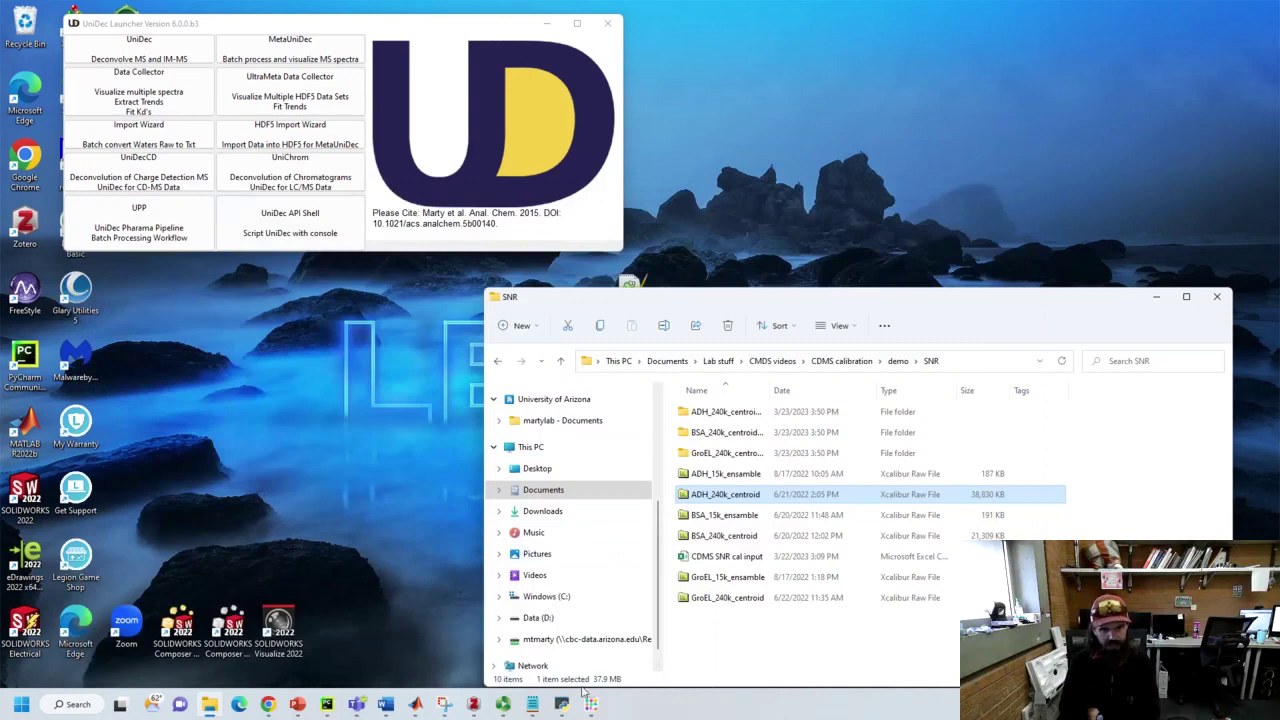
mouse_move(567, 714)
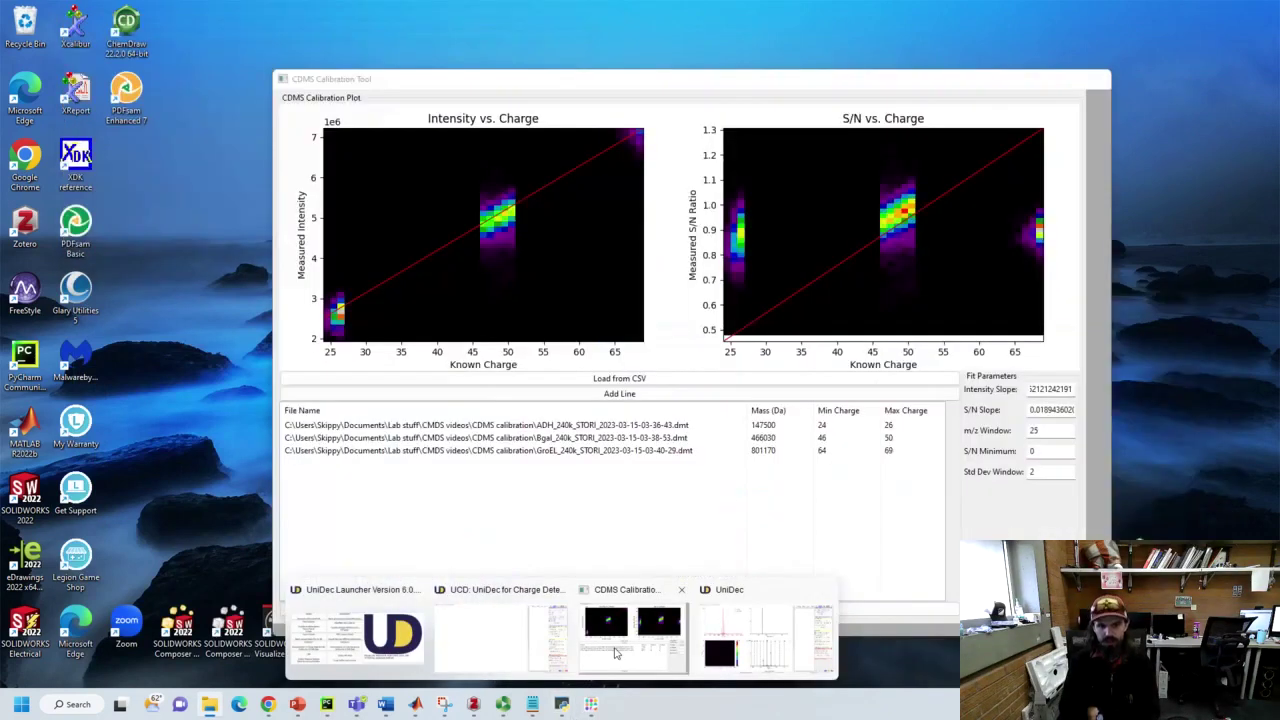
click(614, 660)
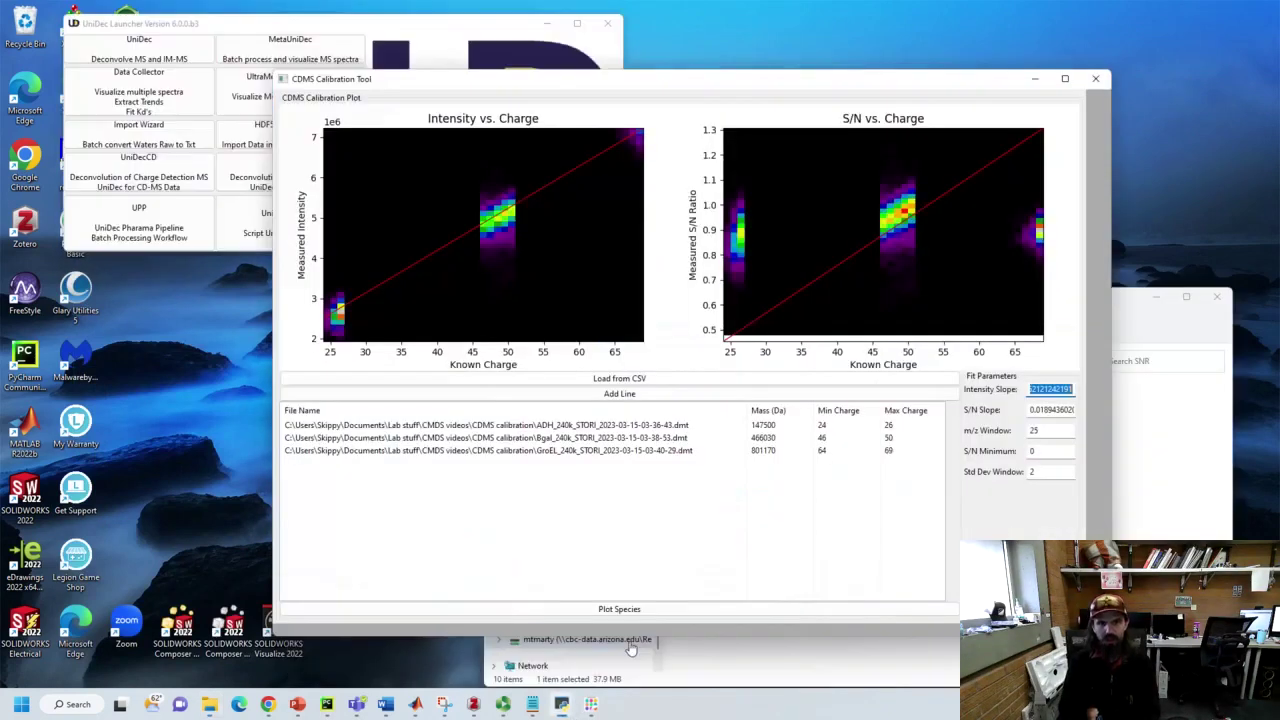
click(1095, 77)
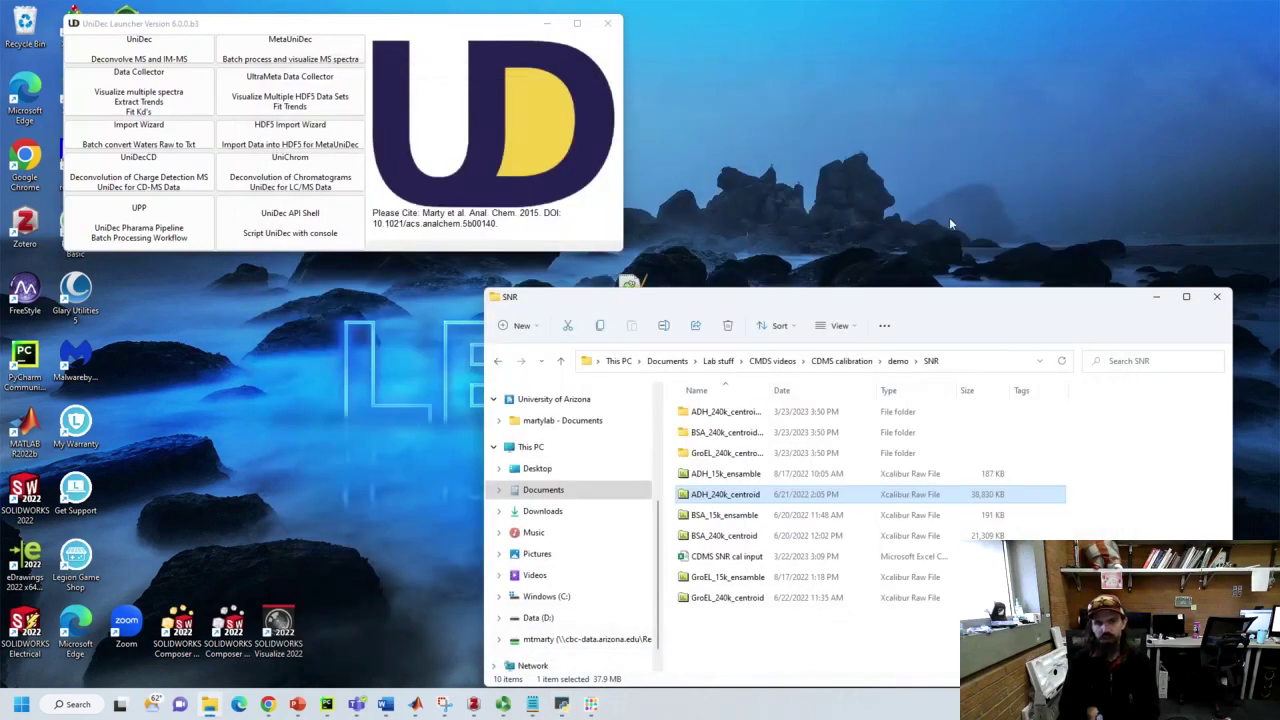
mouse_move(560, 708)
mouse_move(677, 658)
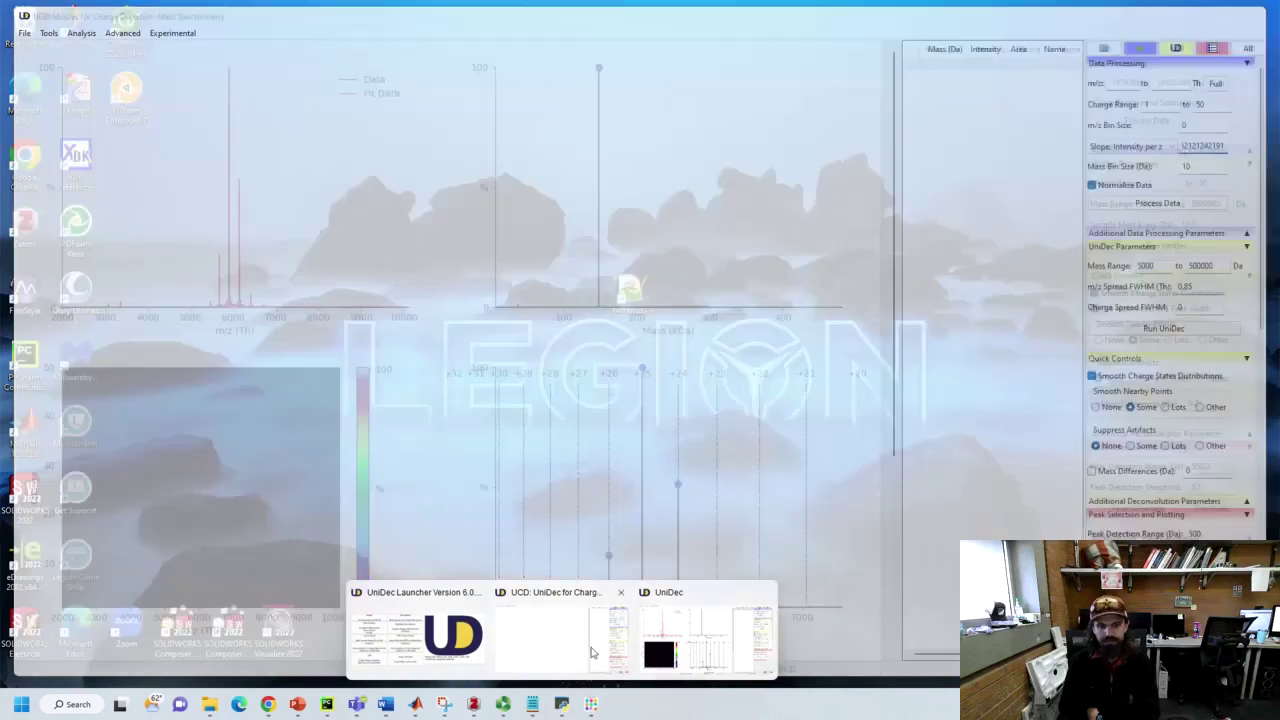
click(540, 648)
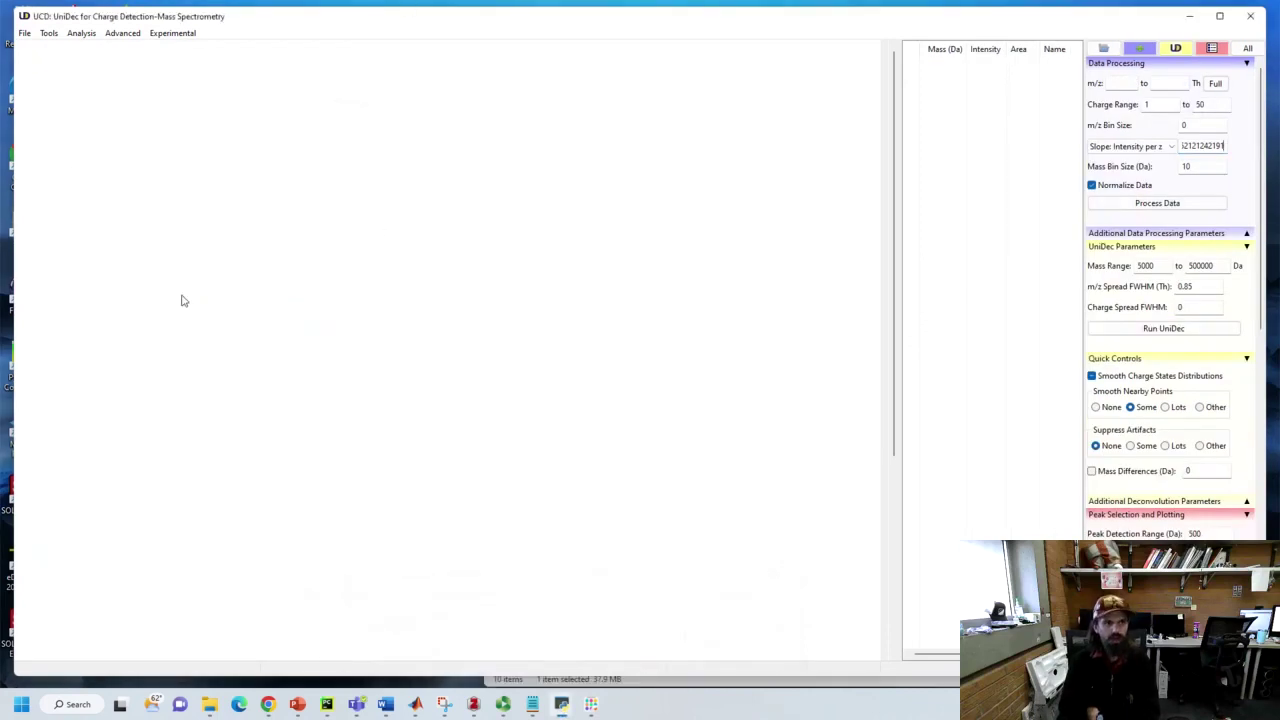
Step: Open a new CDMS Calibration Tool and load the CDMS SNR cal input CSV from the demo folder's SNR subfolder
click(48, 33)
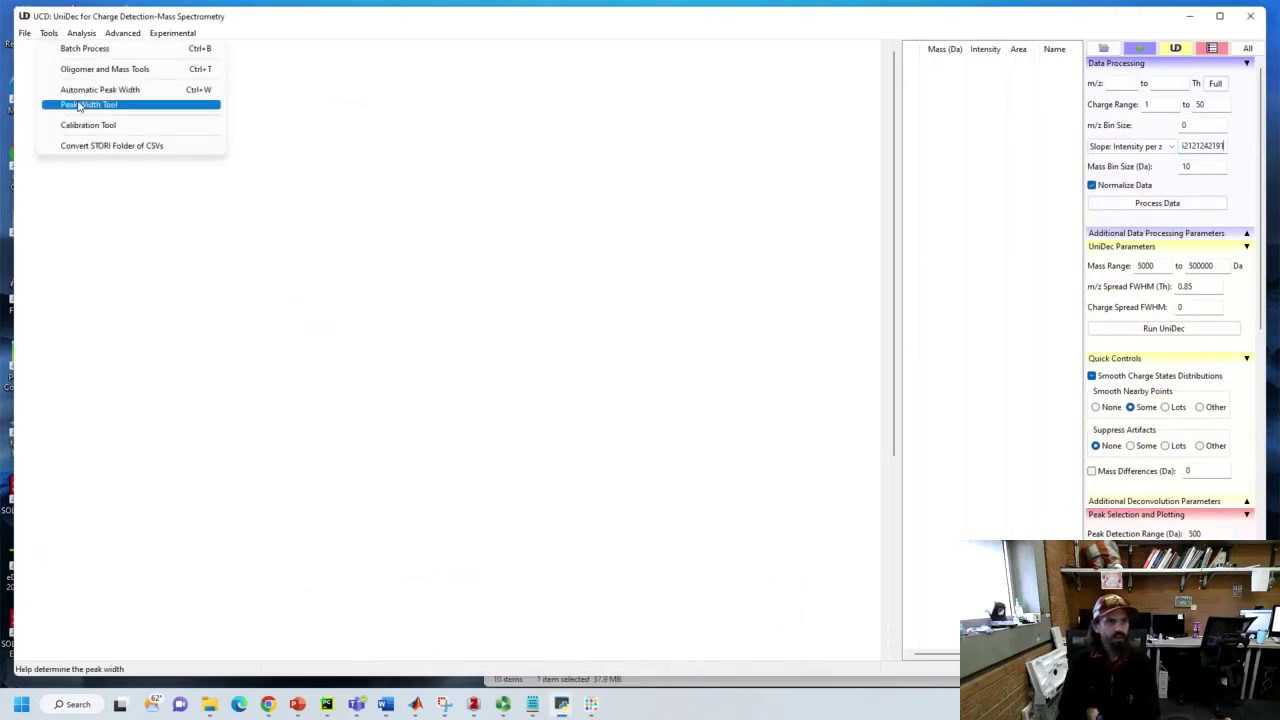
click(104, 126)
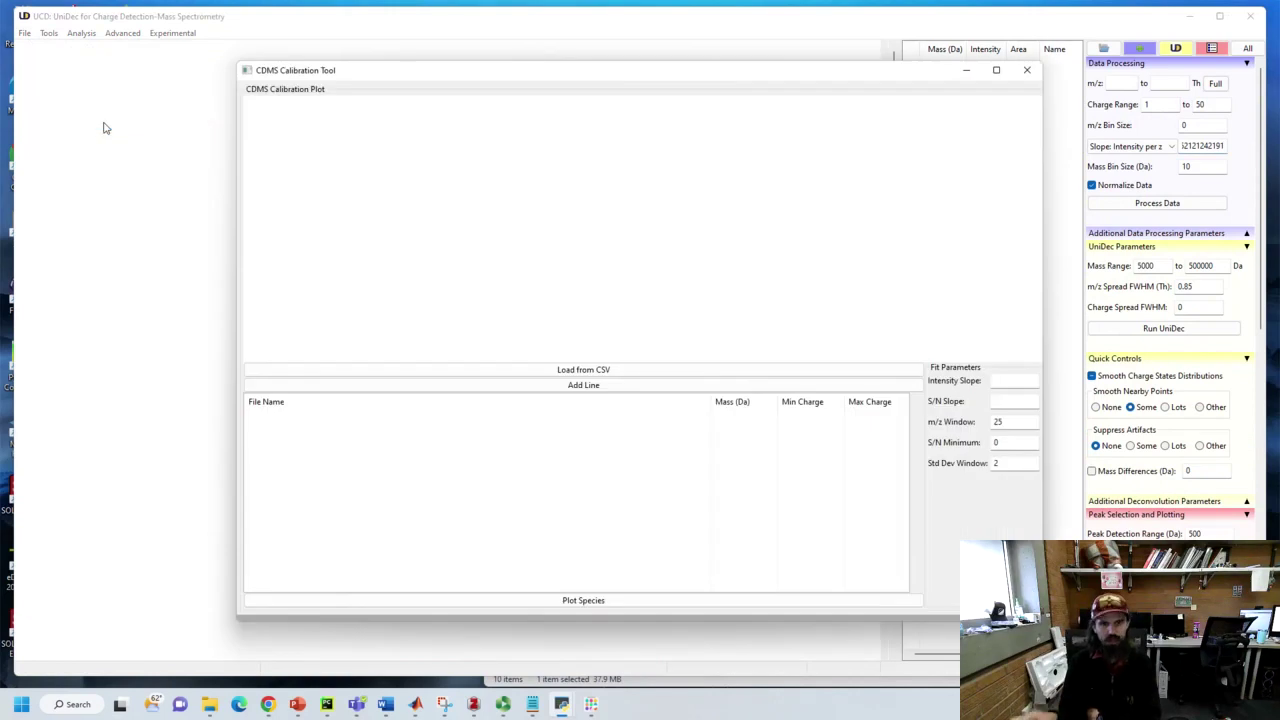
click(549, 369)
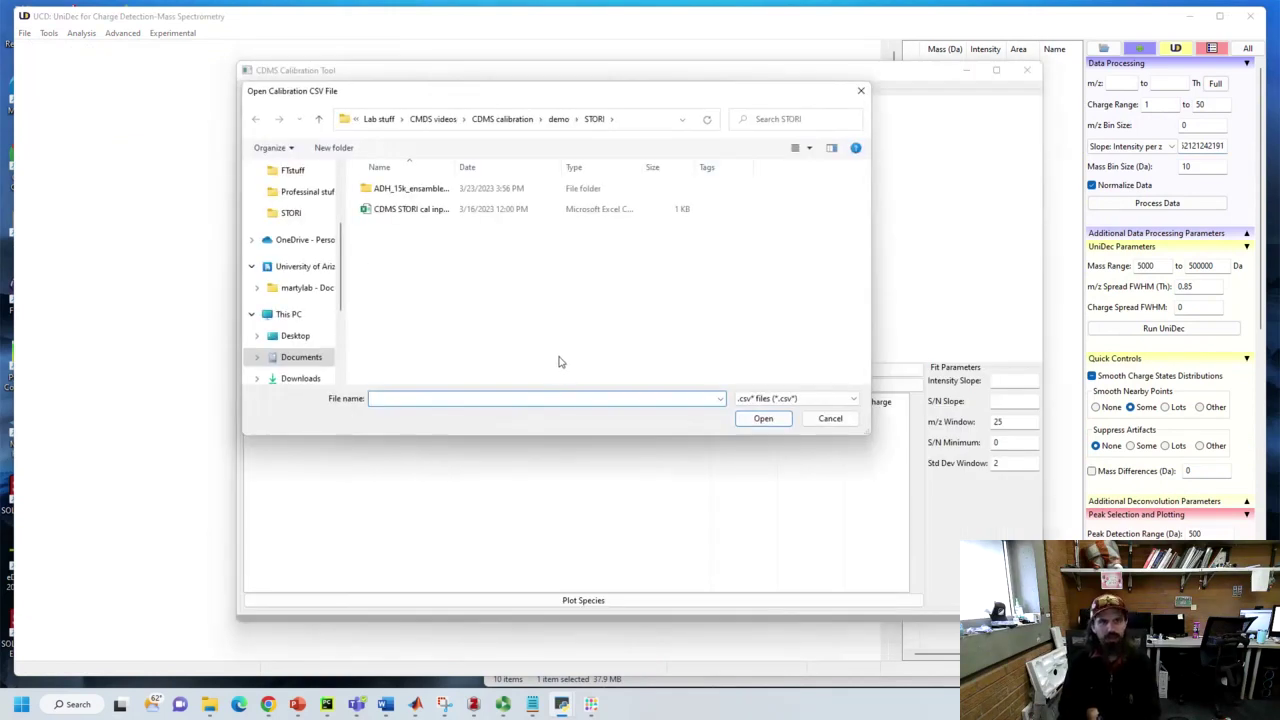
click(558, 119)
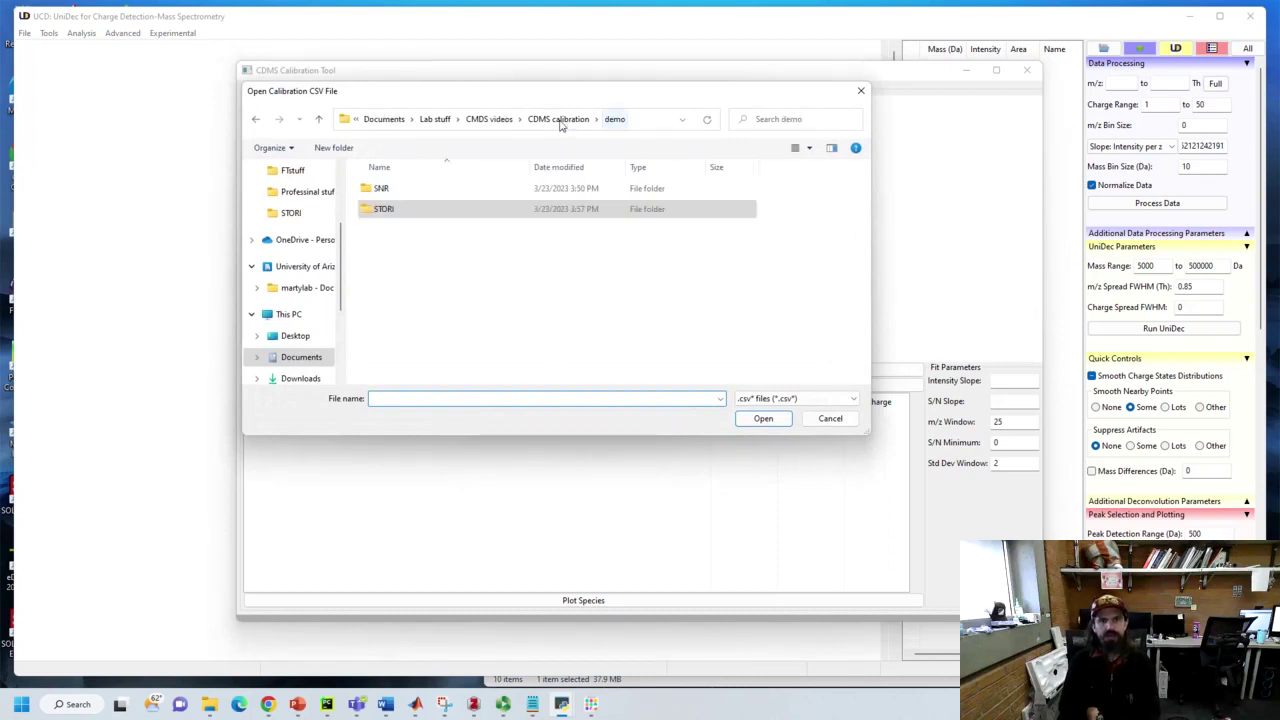
double_click(373, 190)
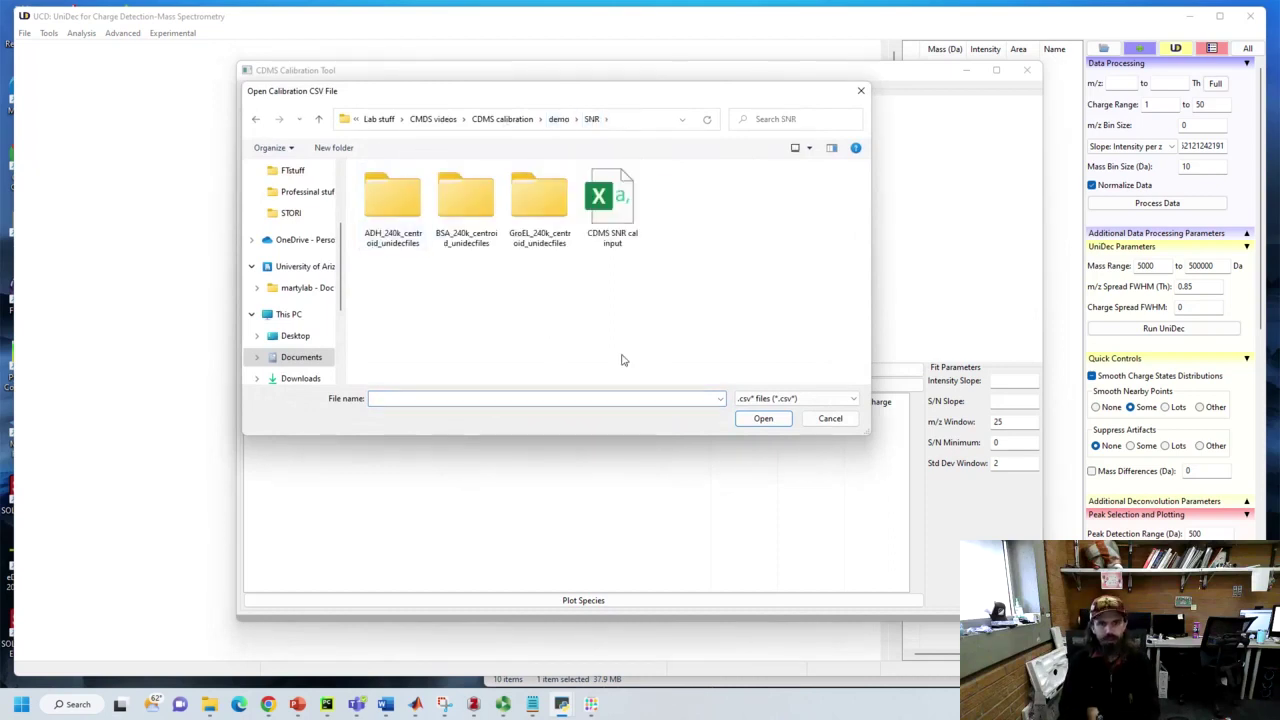
double_click(620, 218)
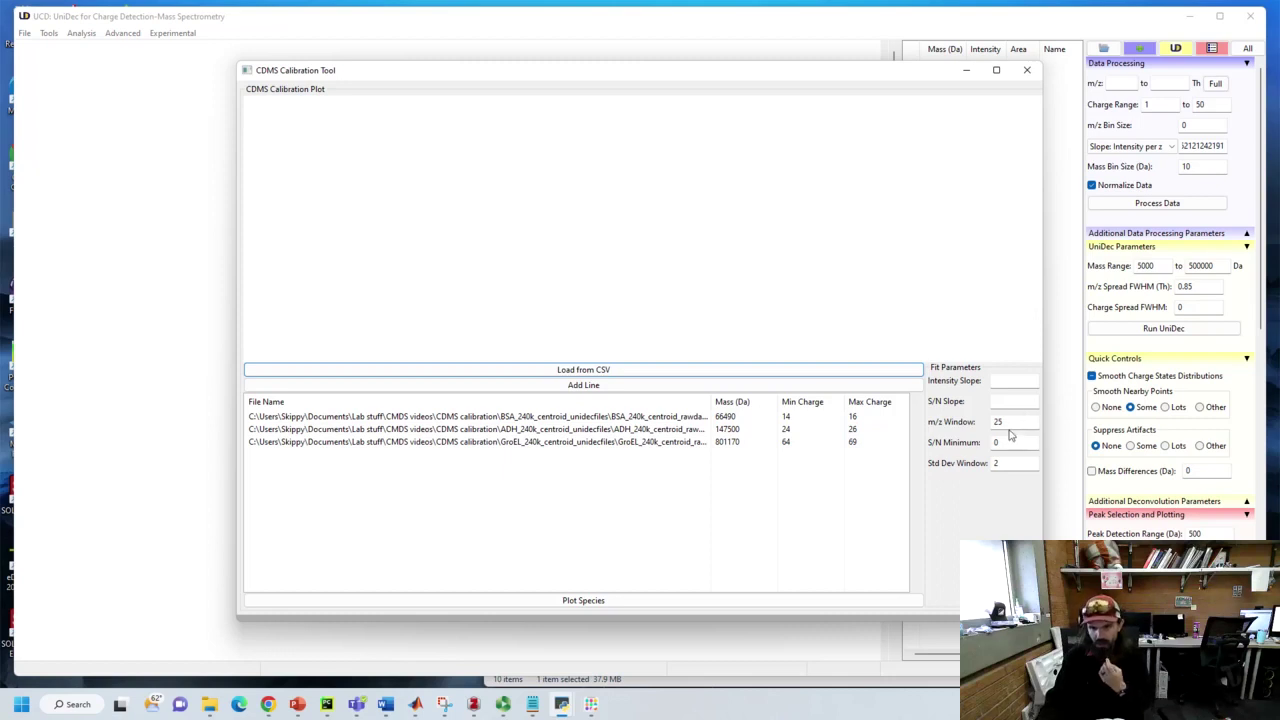
Step: Set the S/N Minimum to 3 and the Std Dev Window to 0.5, and widen the File Name column to show full paths
drag(1011, 442, 971, 437)
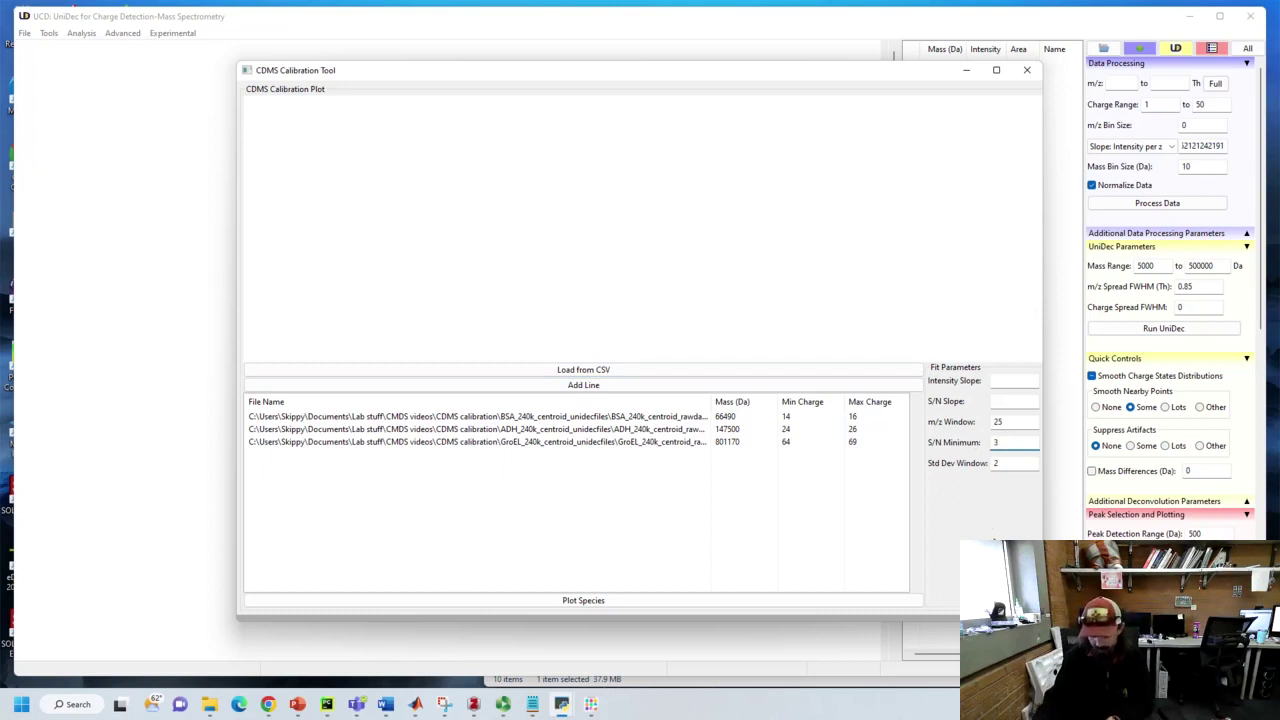
drag(997, 464, 981, 471)
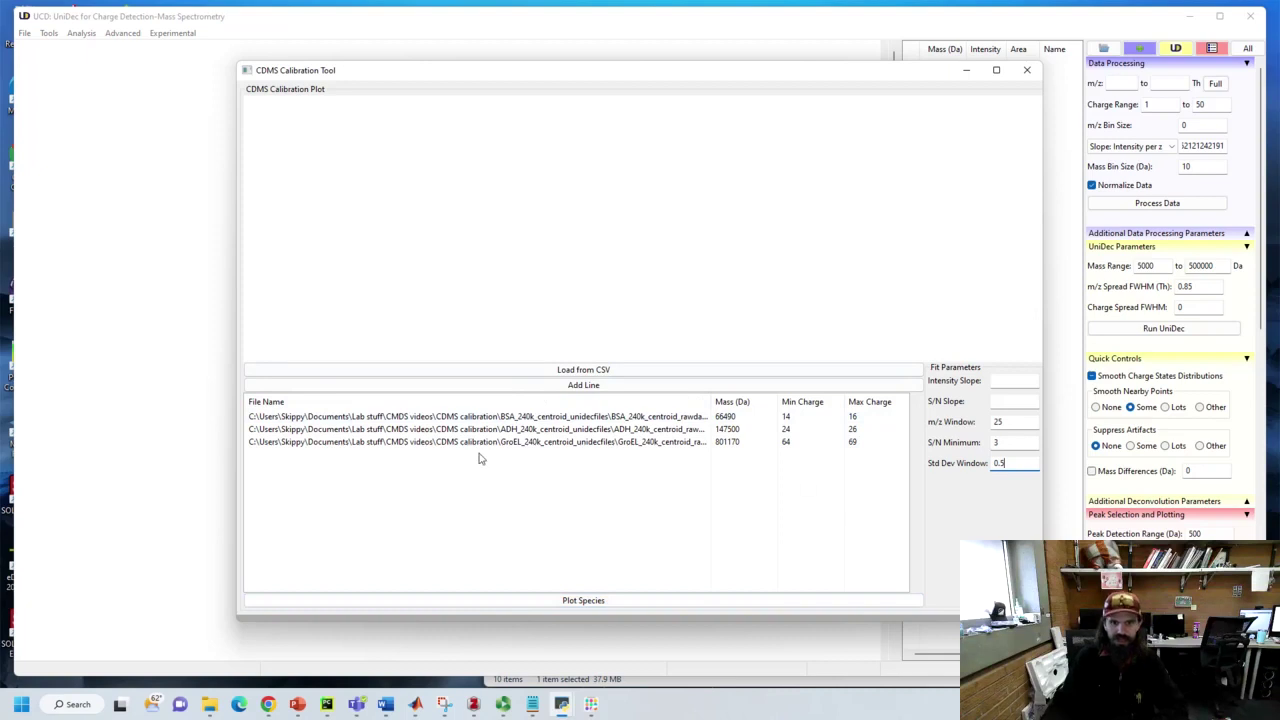
drag(708, 399, 781, 400)
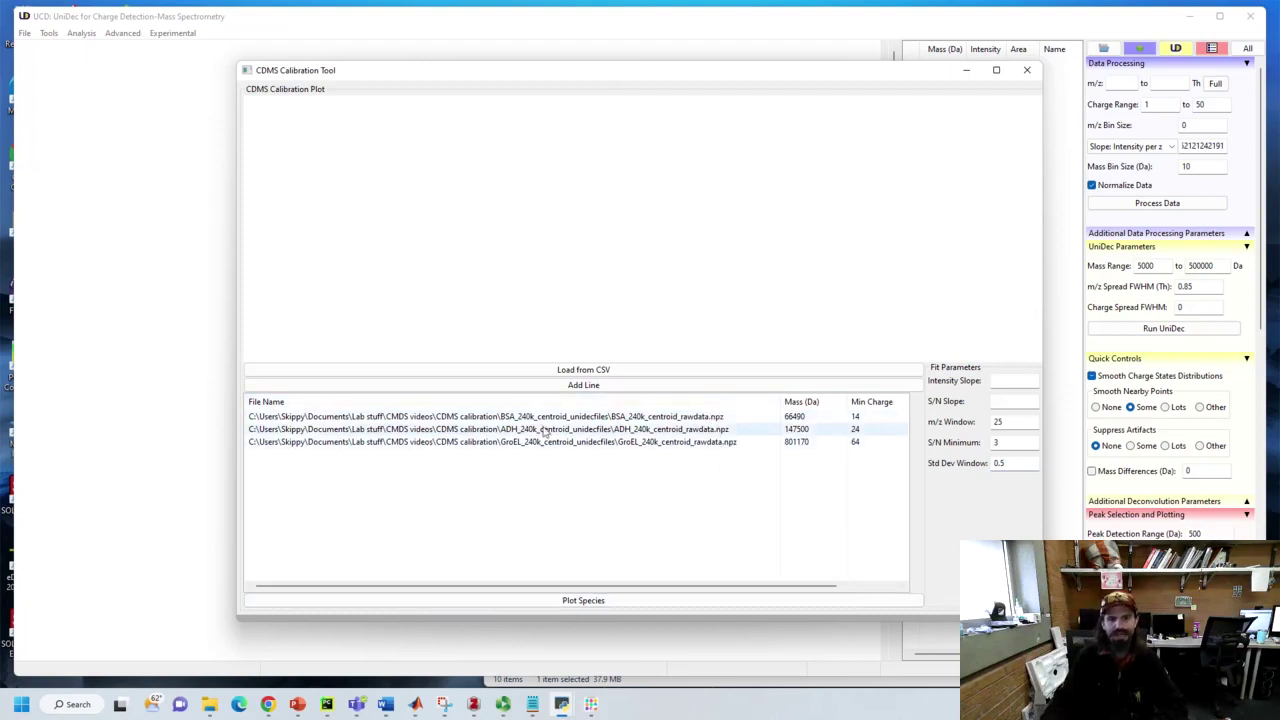
Step: Close the calibration tool and load the ADH_240k_centroid raw file from the SNR folder in File Explorer into UCD
click(209, 704)
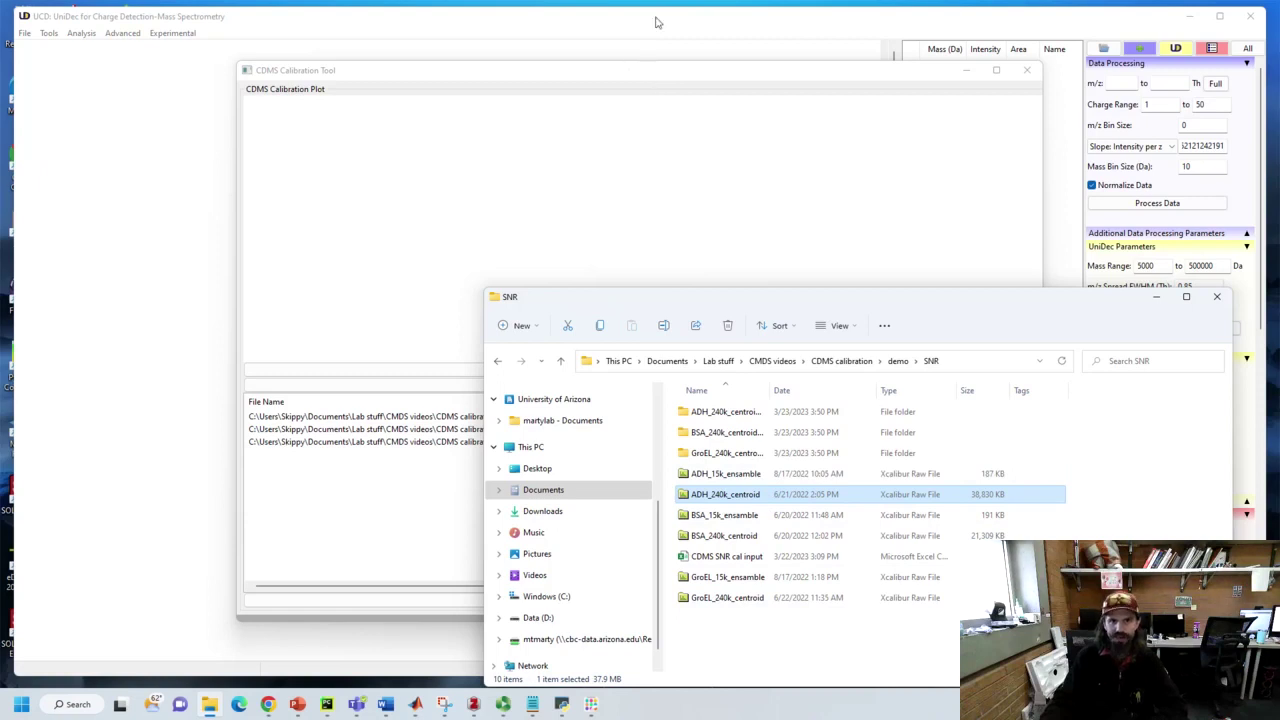
click(1029, 75)
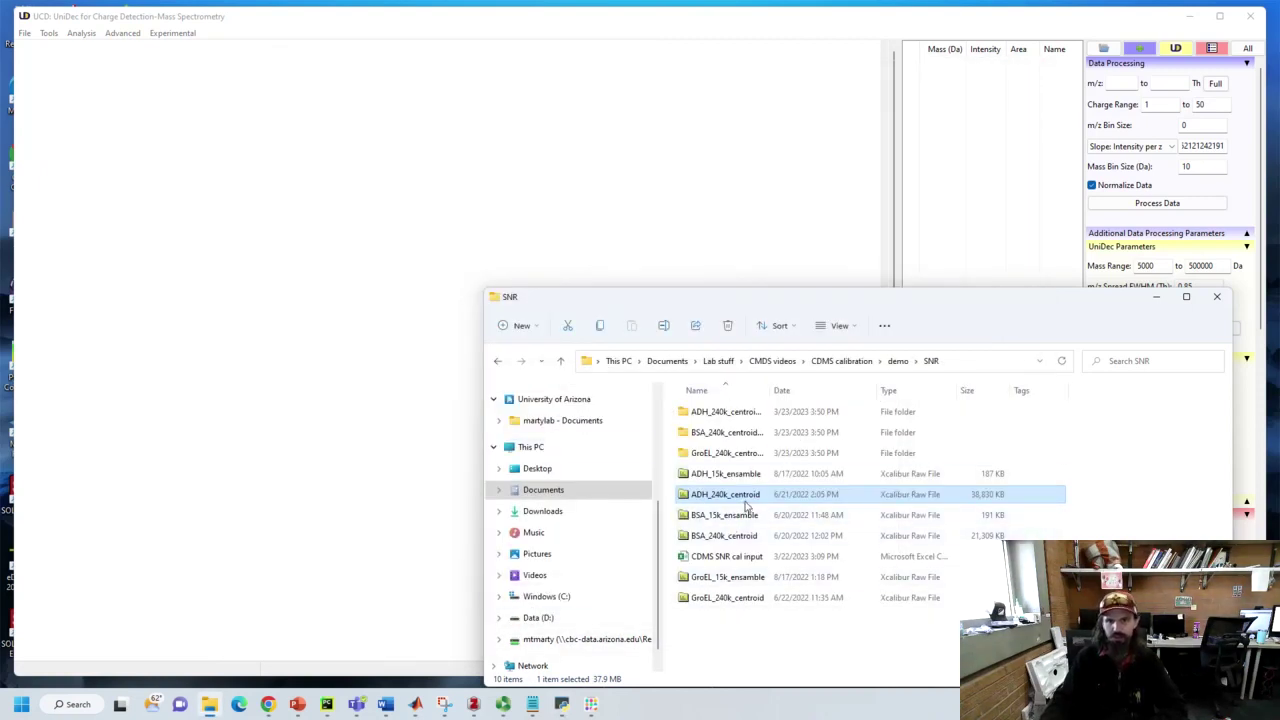
drag(745, 507, 250, 303)
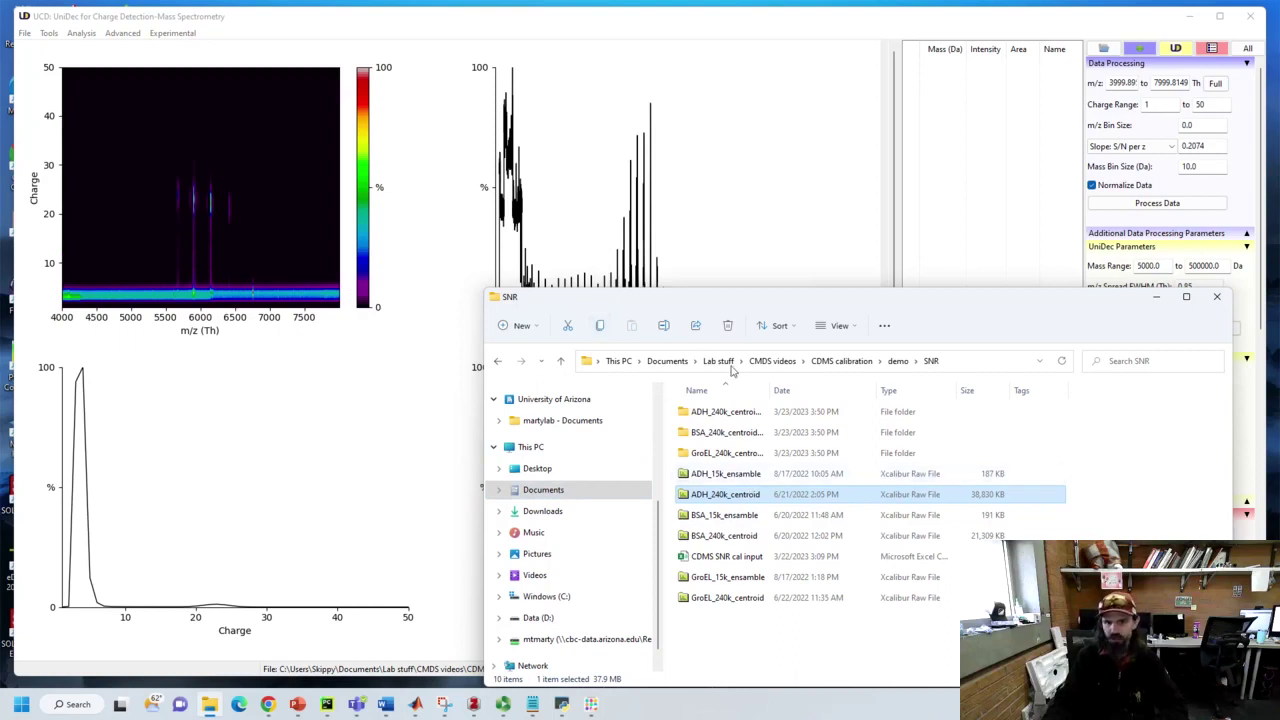
Step: Open the ADH_240k_centroid_unidecfiles folder and copy the path of ADH_240k_centroid_rawdata.npz
double_click(771, 391)
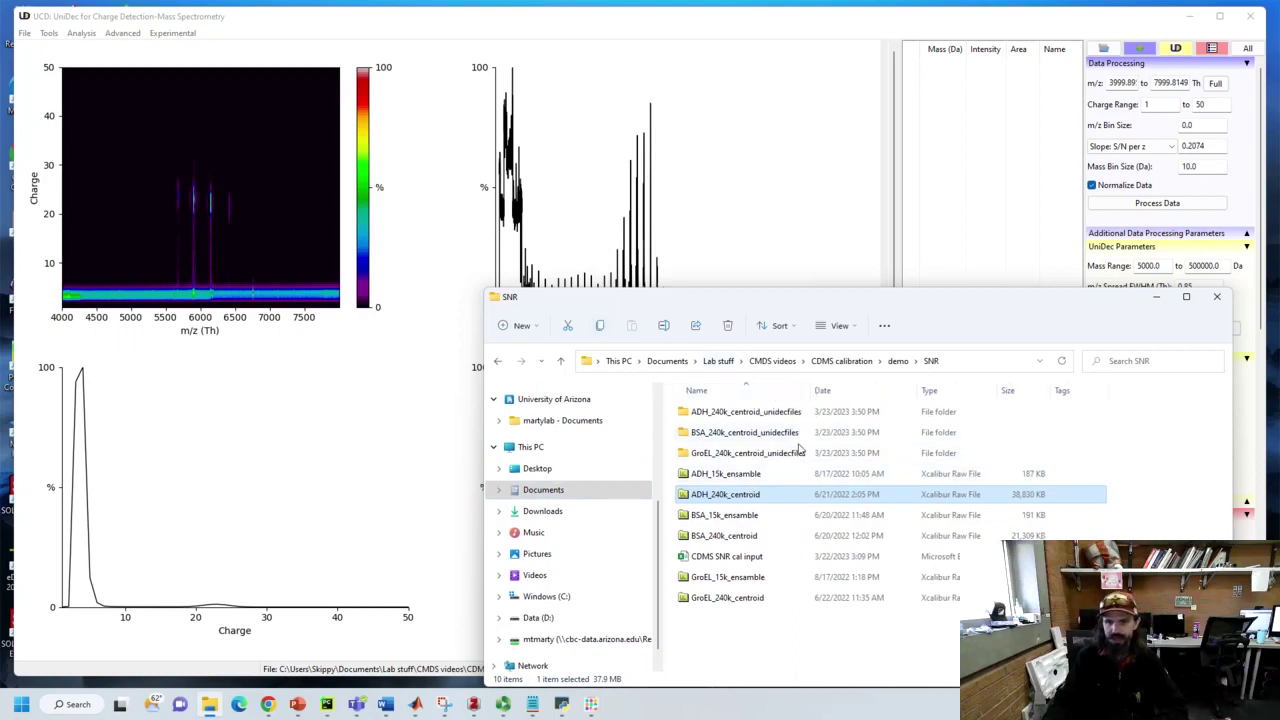
double_click(750, 418)
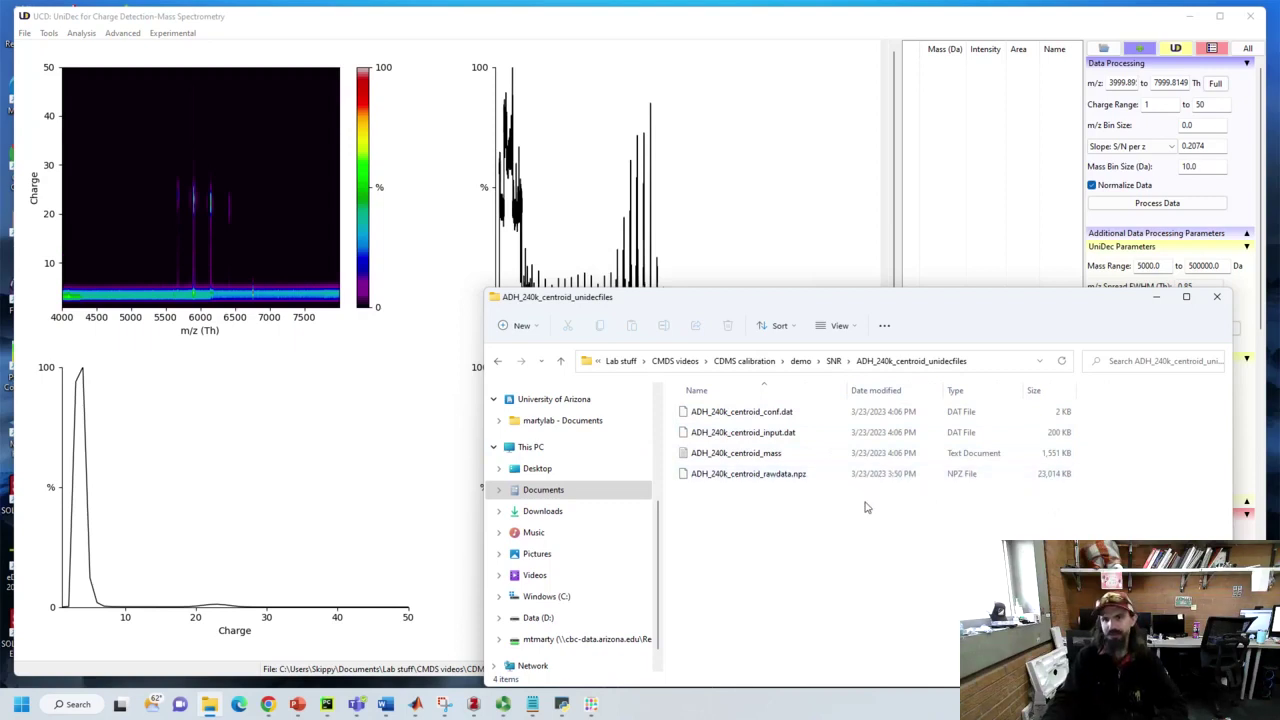
right_click(789, 484)
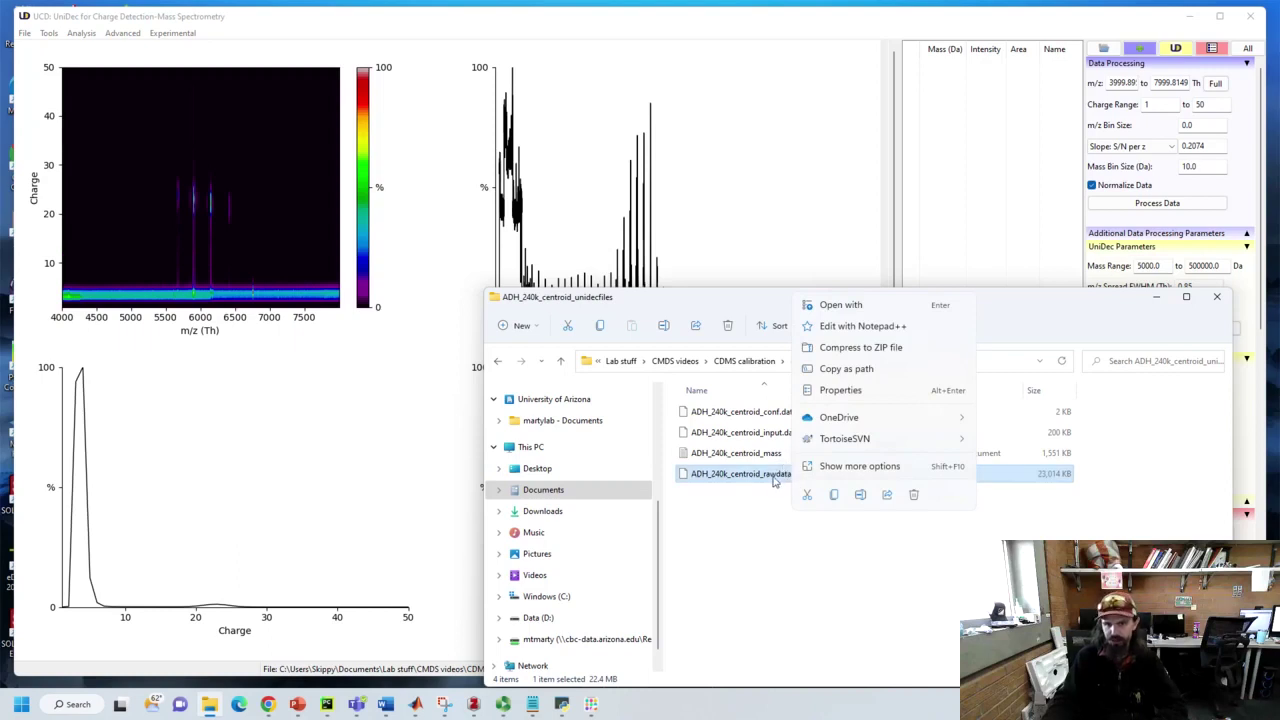
click(843, 368)
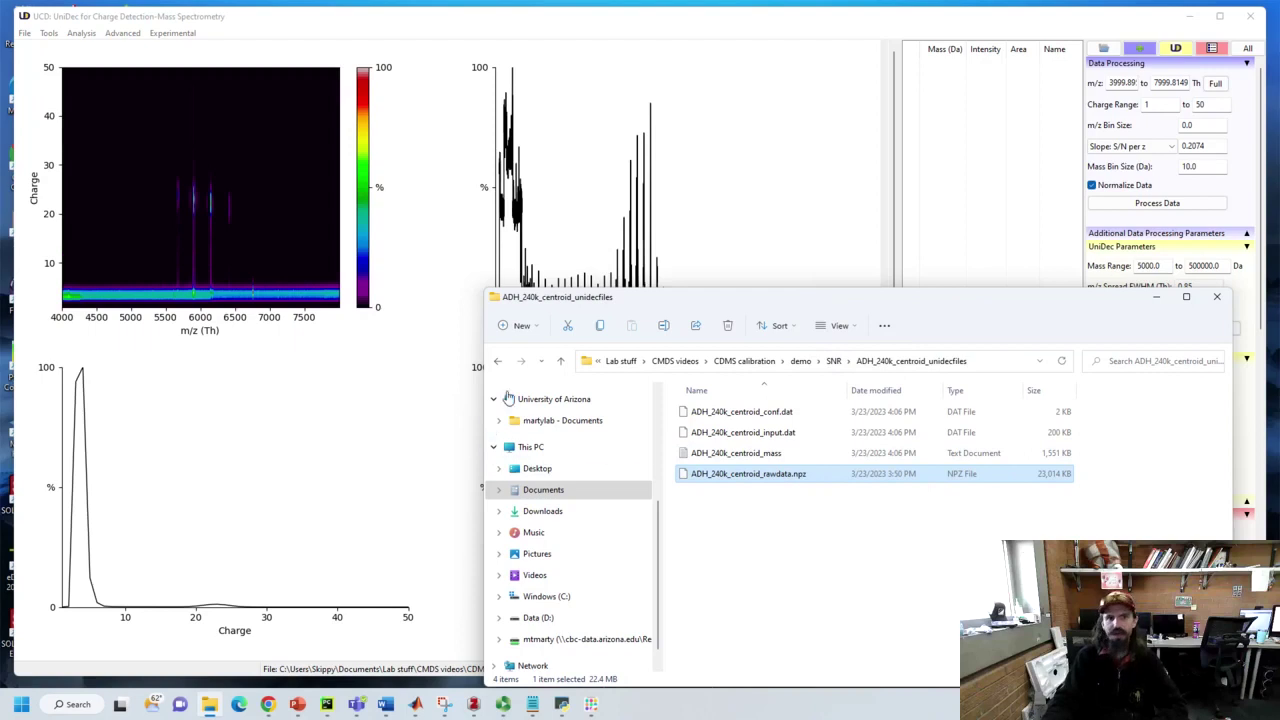
Step: Return to the UCD window and open the CDMS Calibration Tool again
click(348, 500)
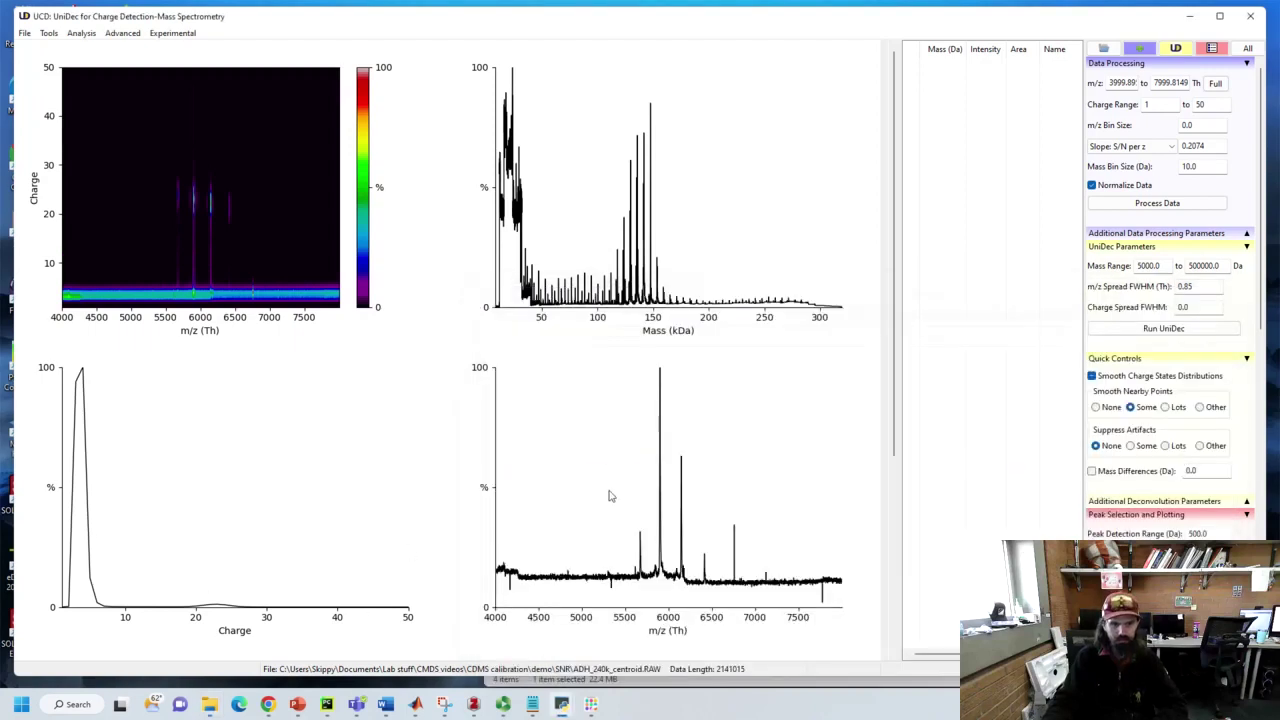
click(48, 33)
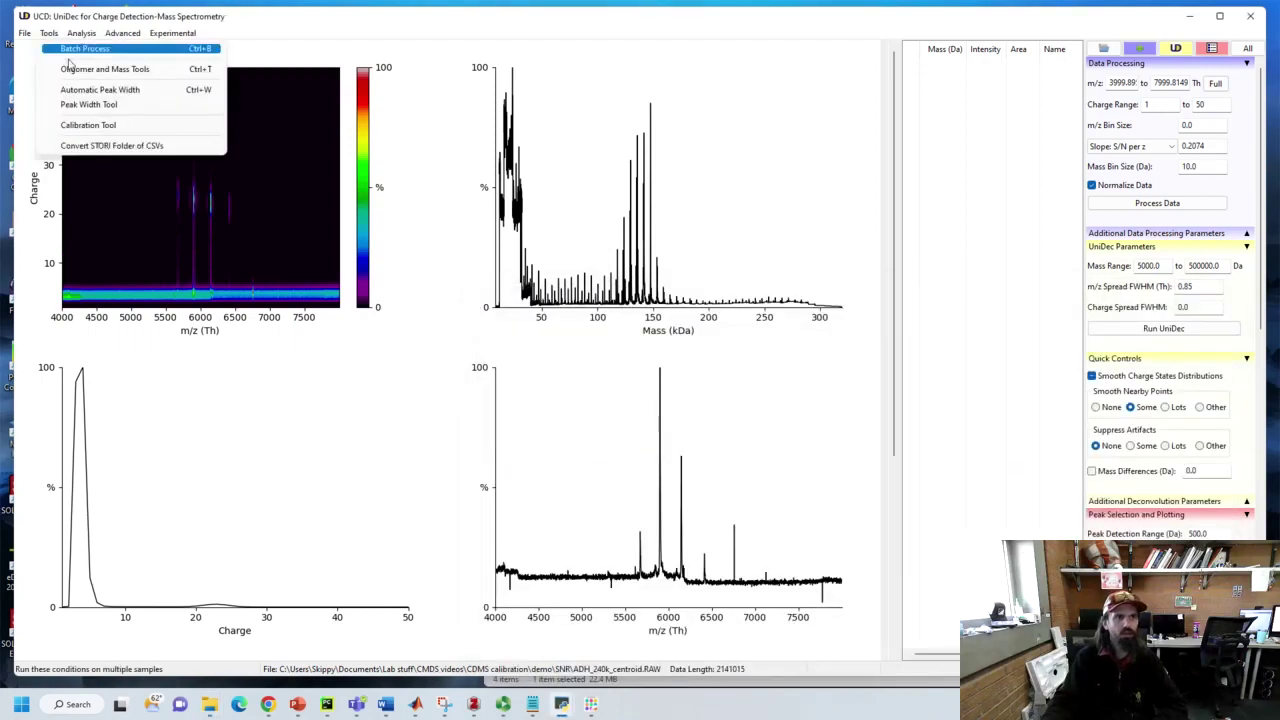
click(103, 125)
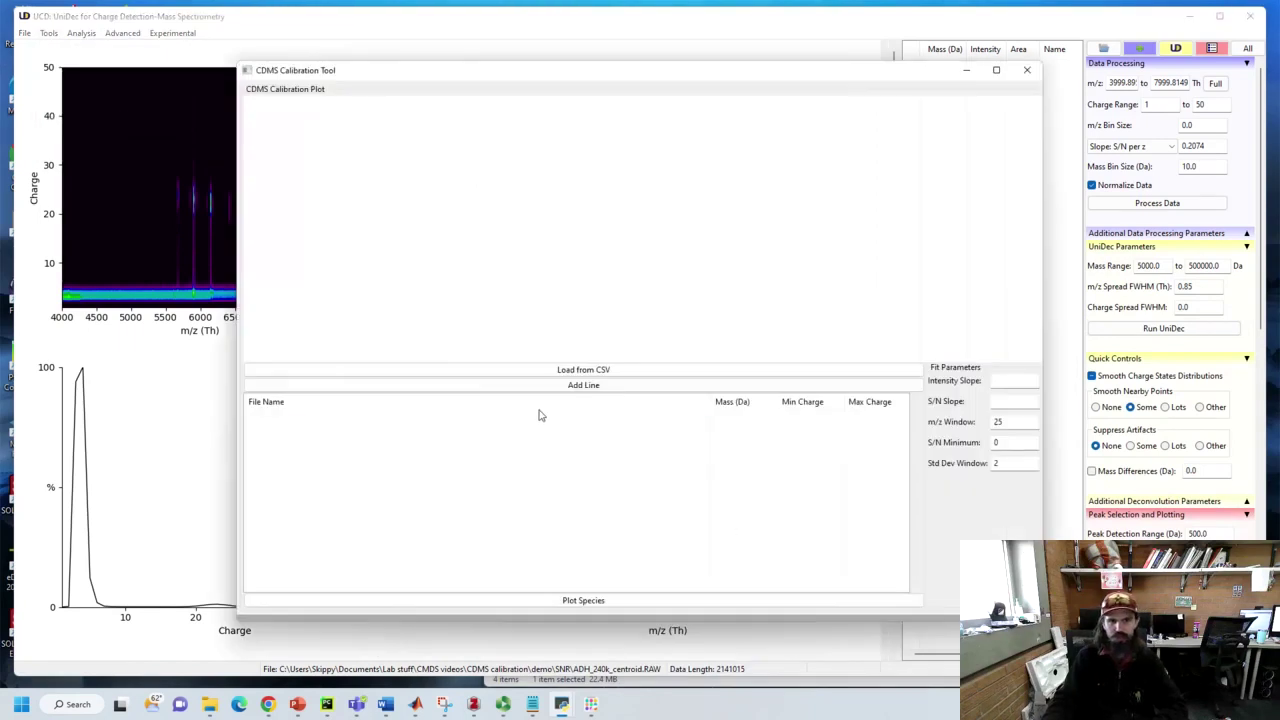
Step: Add a line to the calibration table and paste the copied ADH_240k_centroid_rawdata.npz path as its file name
click(513, 387)
double_click(463, 421)
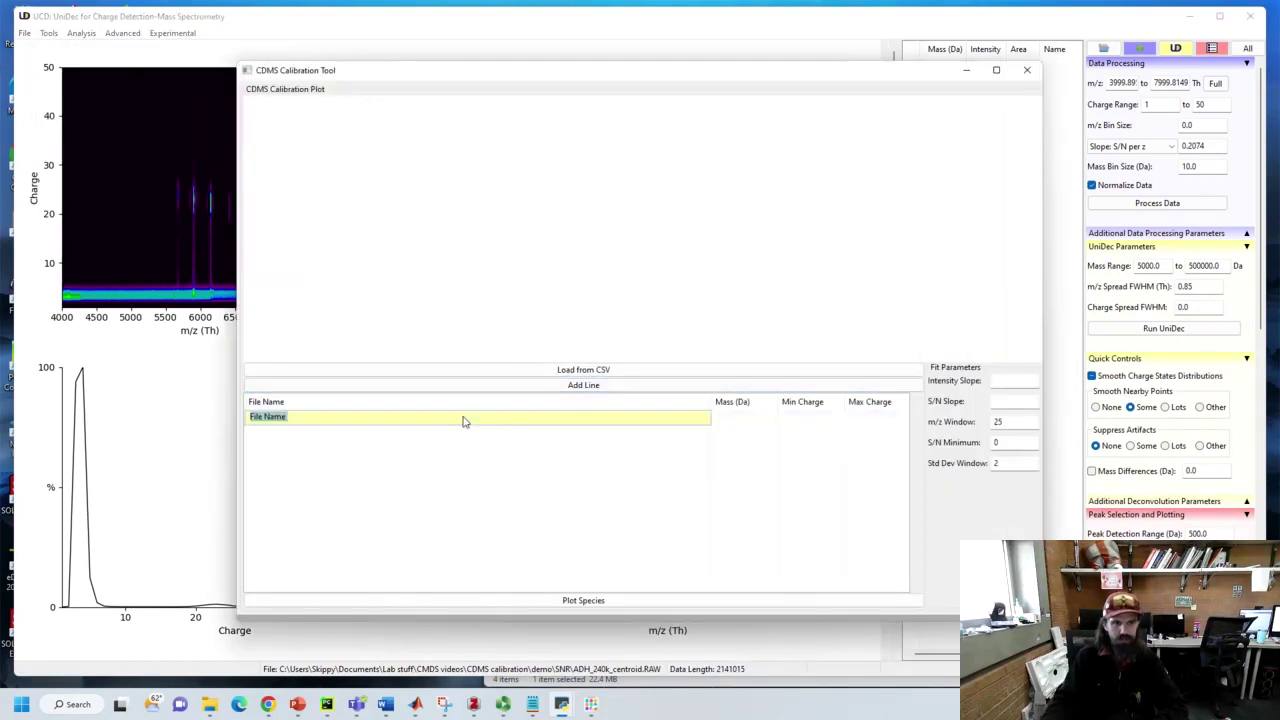
key(ctrl+v)
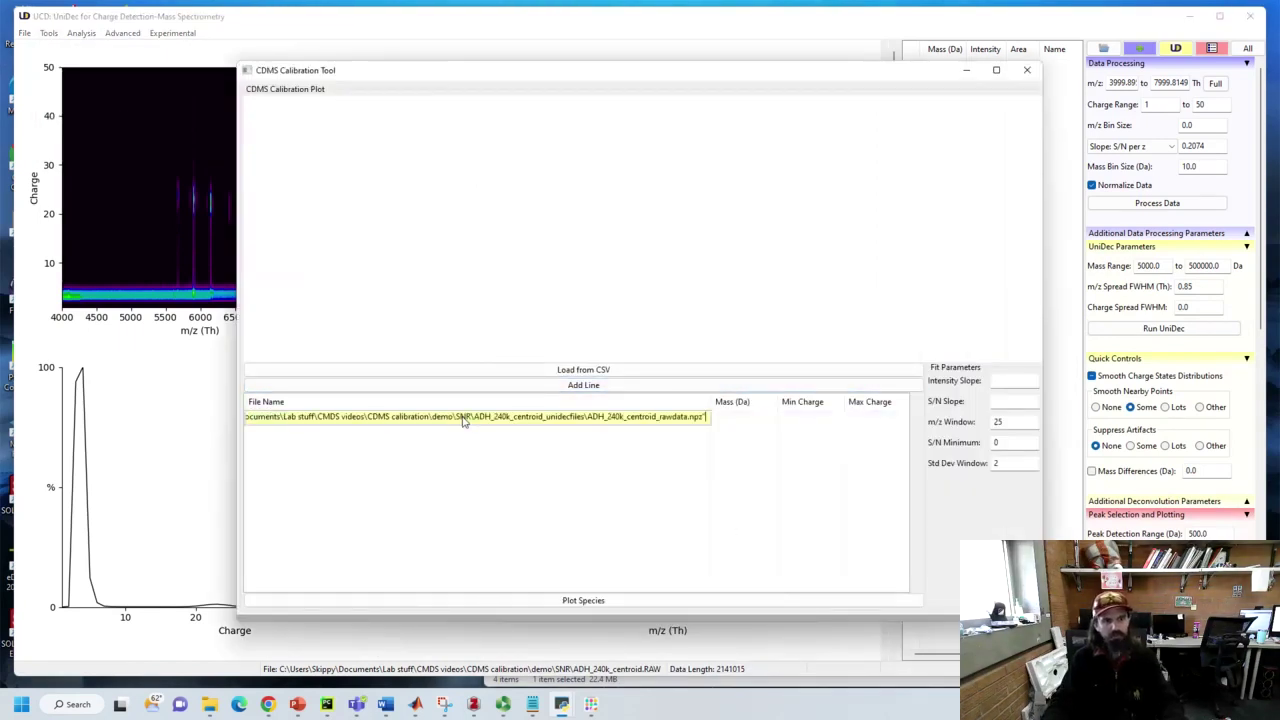
key(Return)
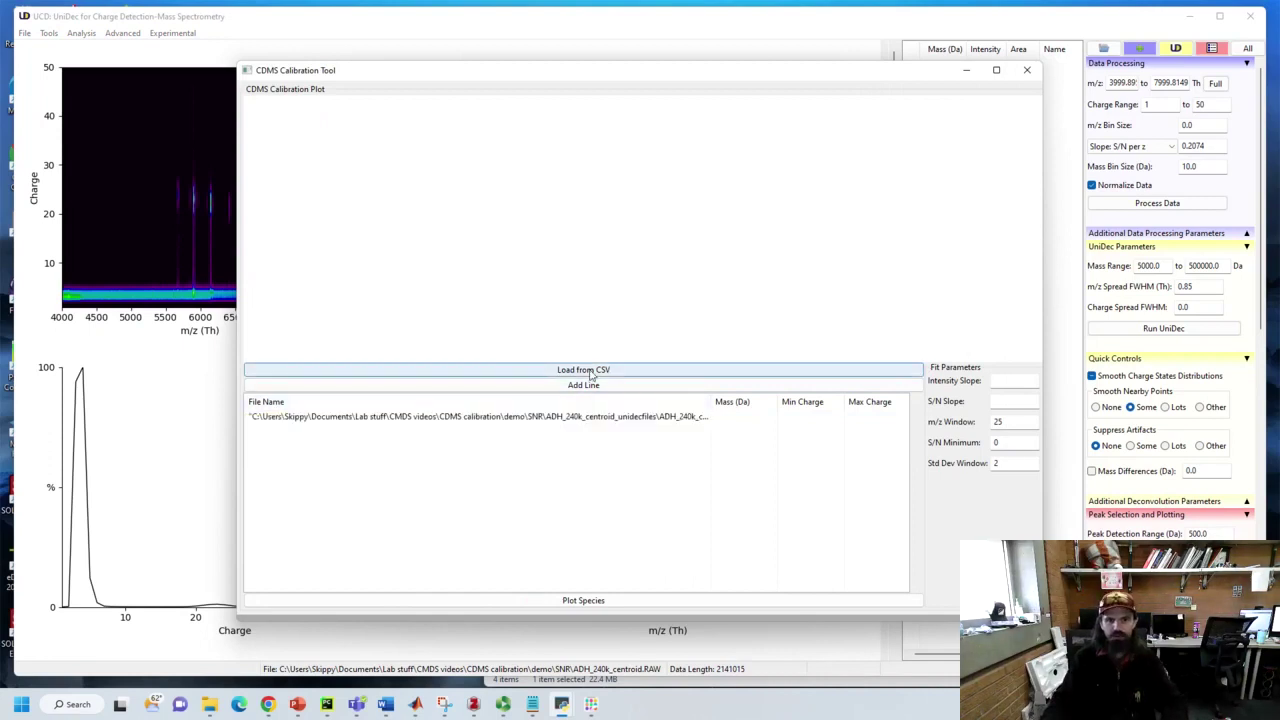
Step: Load the CDMS SNR cal input CSV into the calibration tool and widen the File Name column to fit the full paths
click(591, 372)
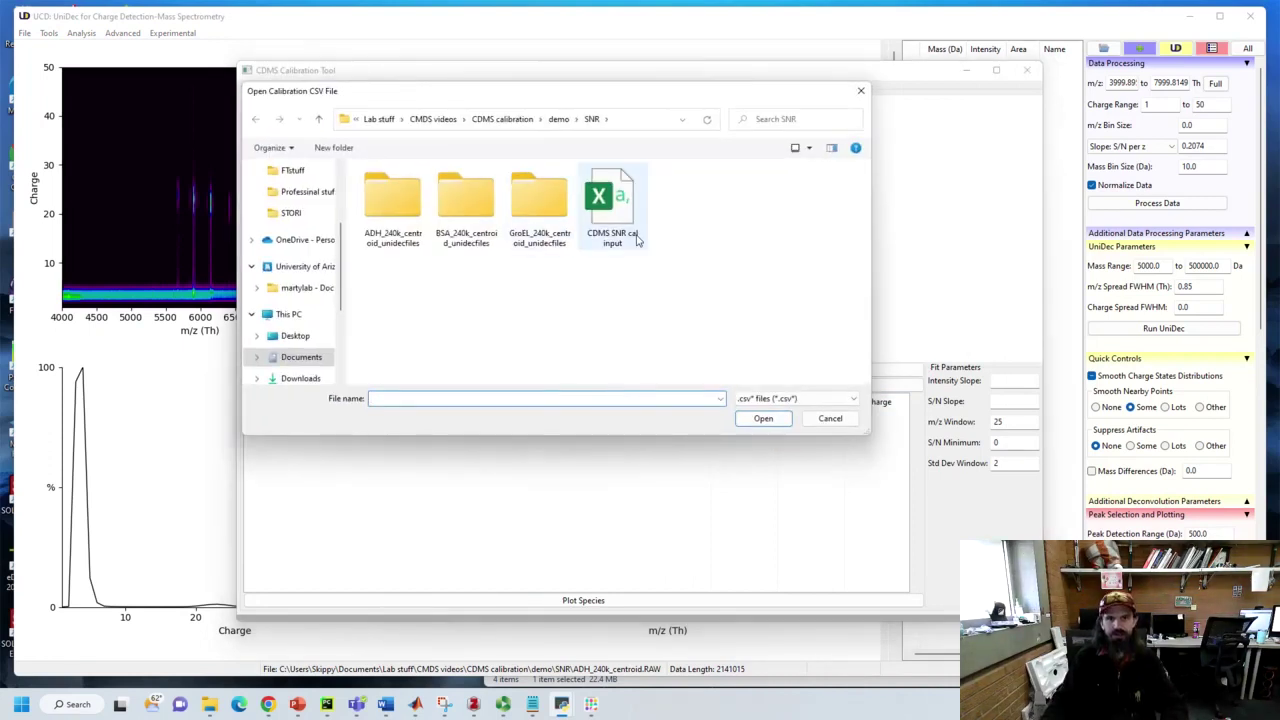
double_click(626, 203)
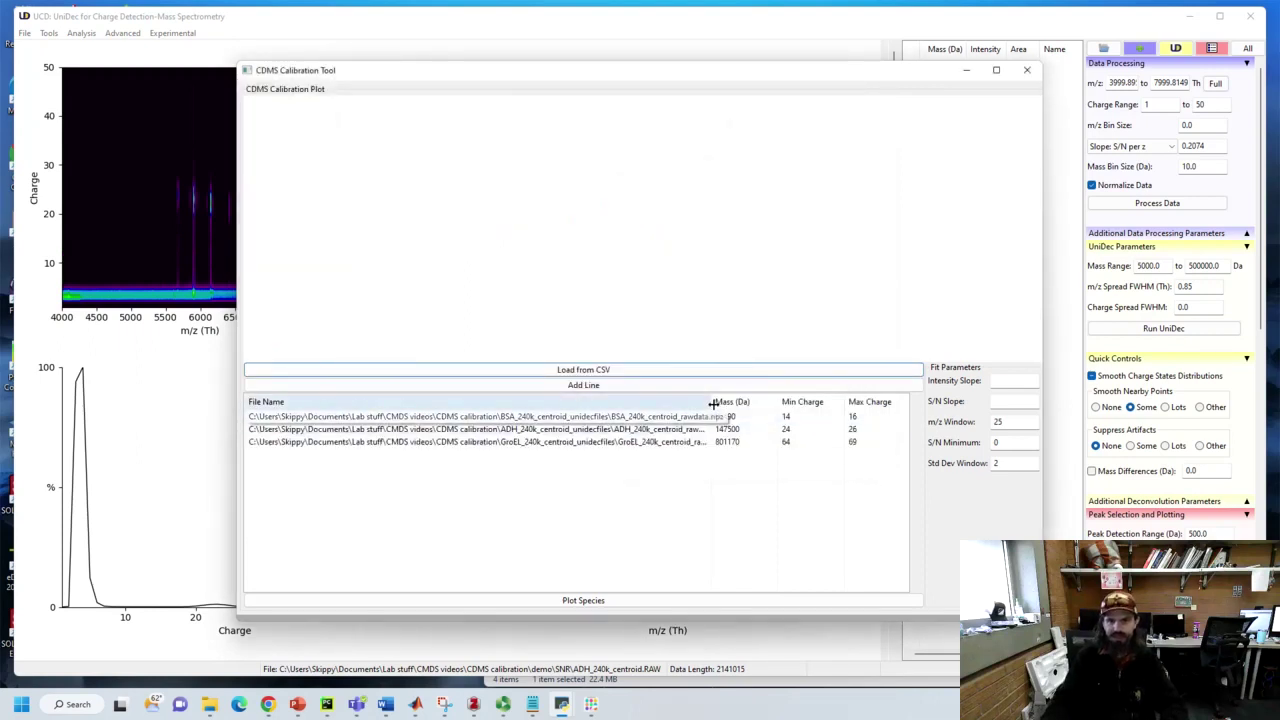
drag(712, 403, 857, 403)
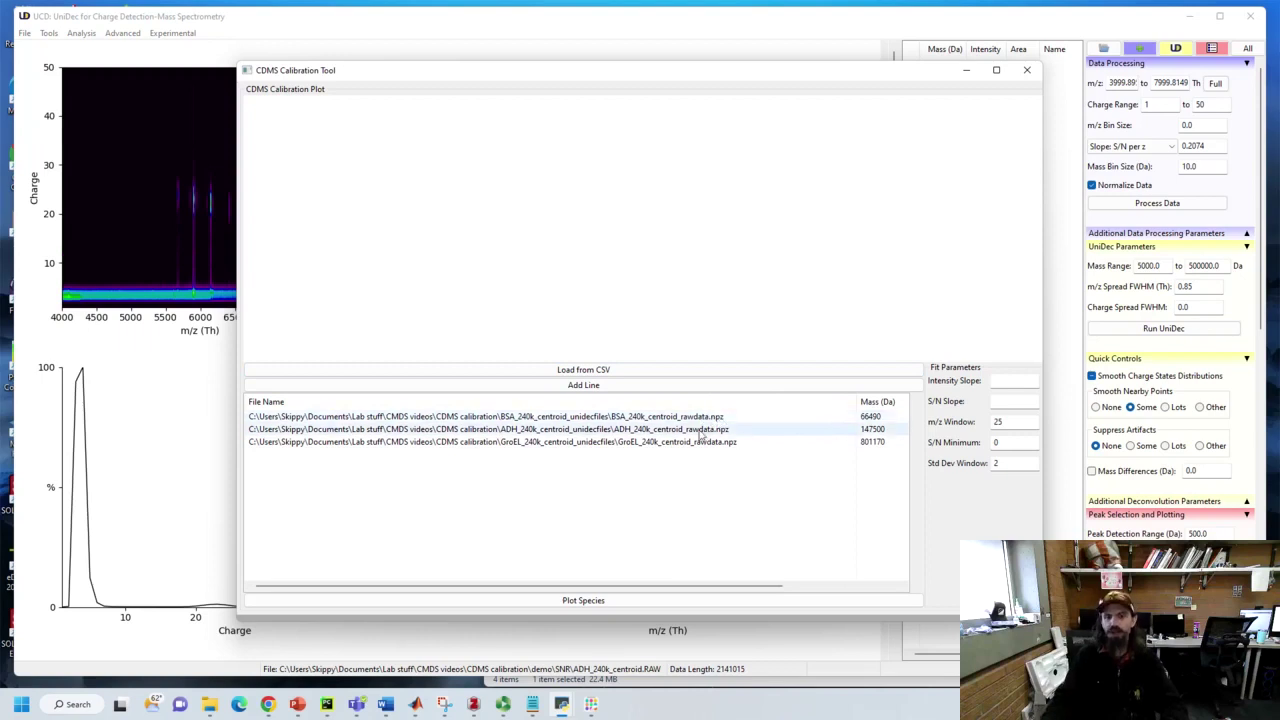
drag(857, 401, 746, 401)
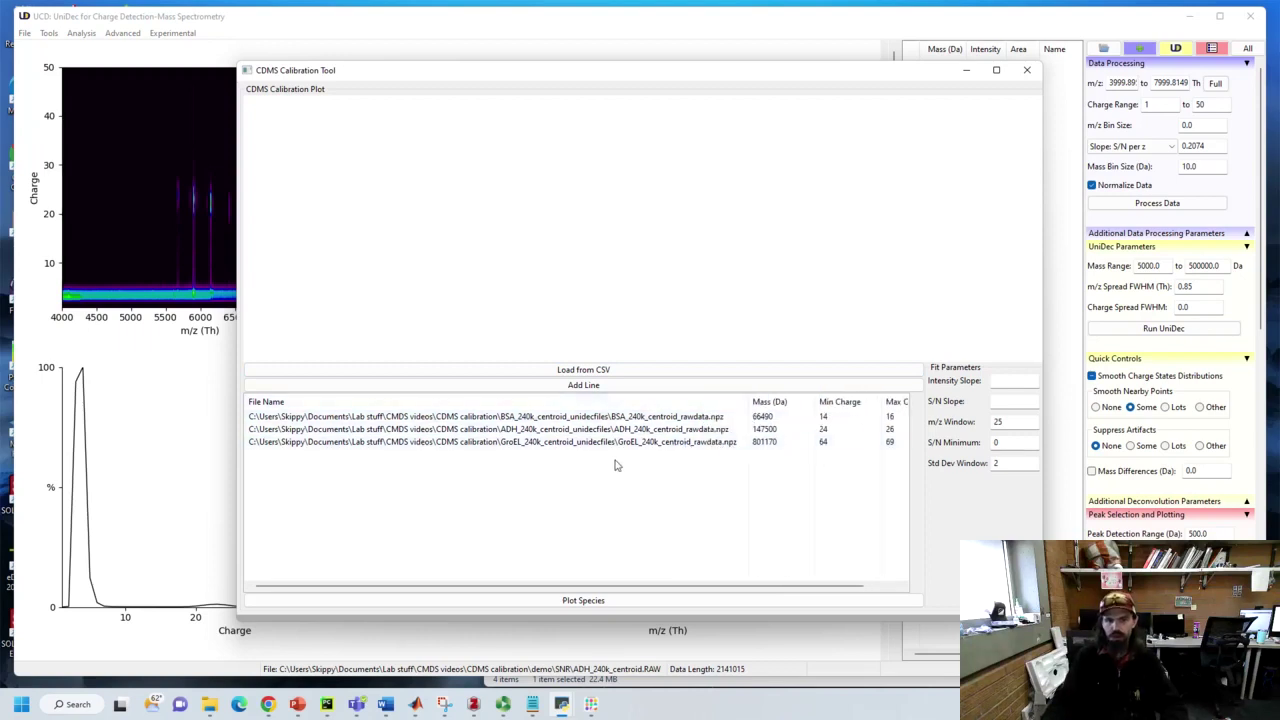
Step: Set the S/N minimum to 3 and the standard deviation window to 0.5, and plot the species in the calibration tool
double_click(1009, 446)
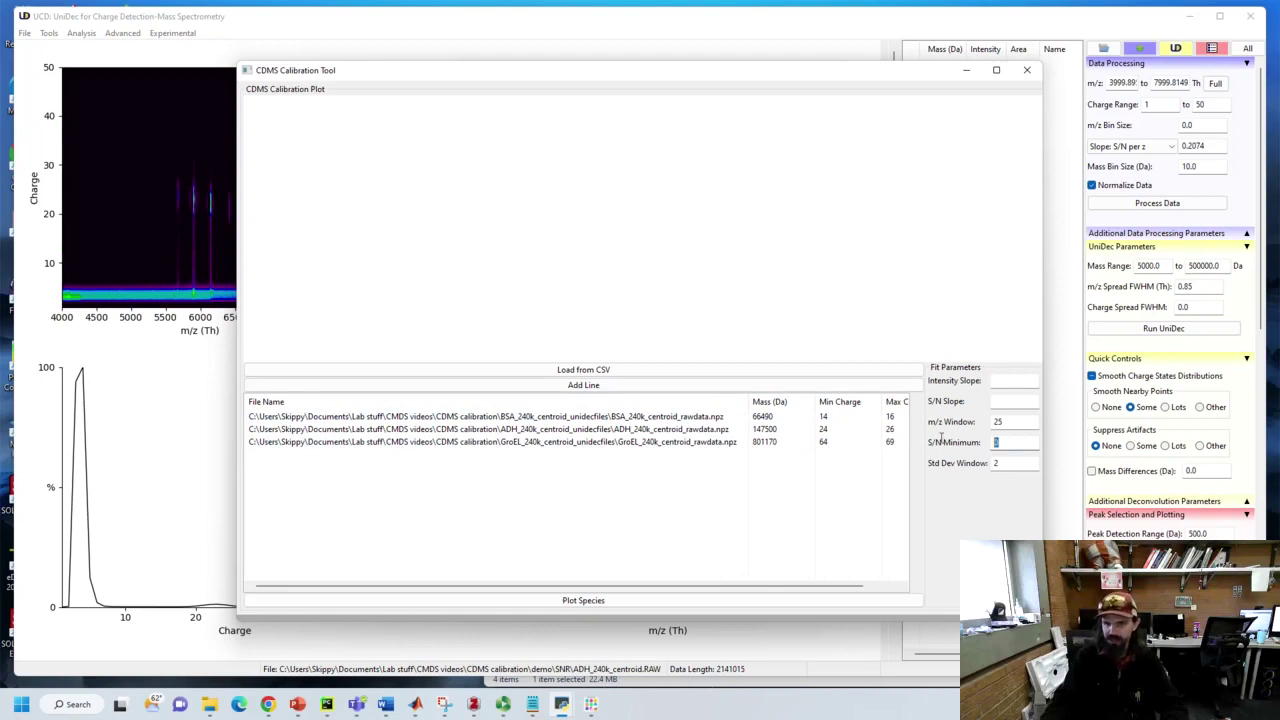
text(3)
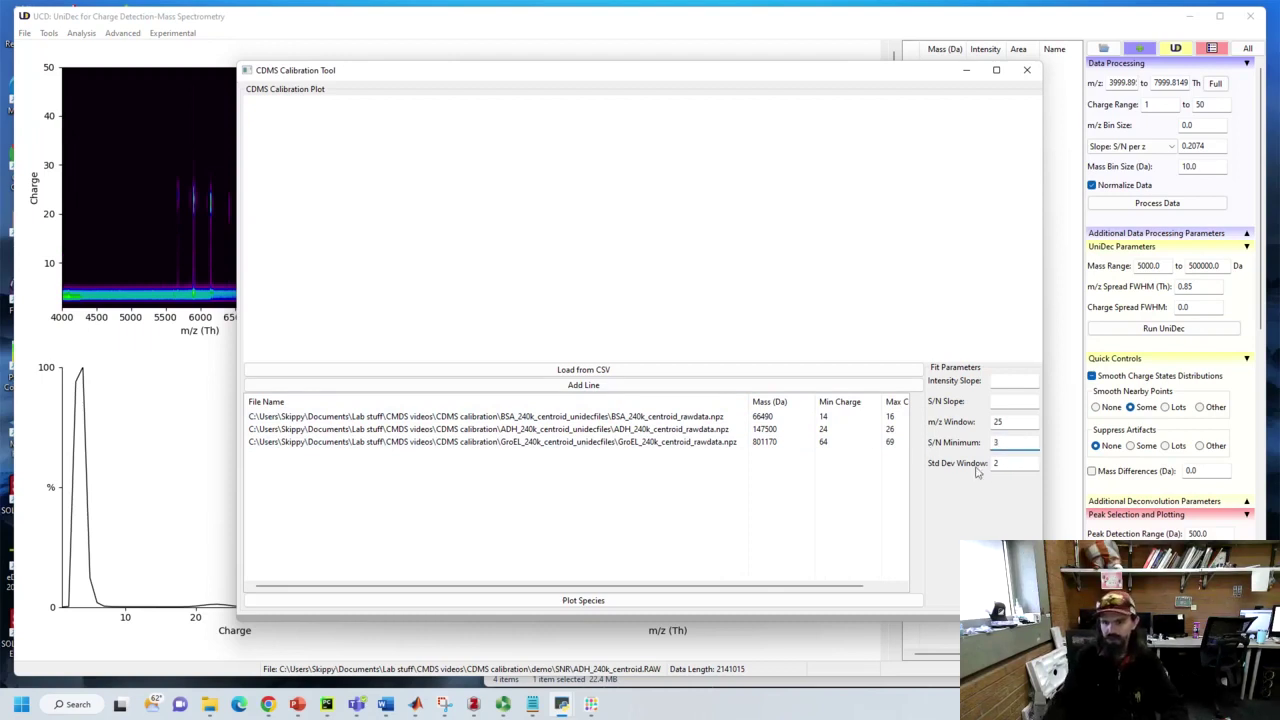
double_click(1013, 465)
text(0.5)
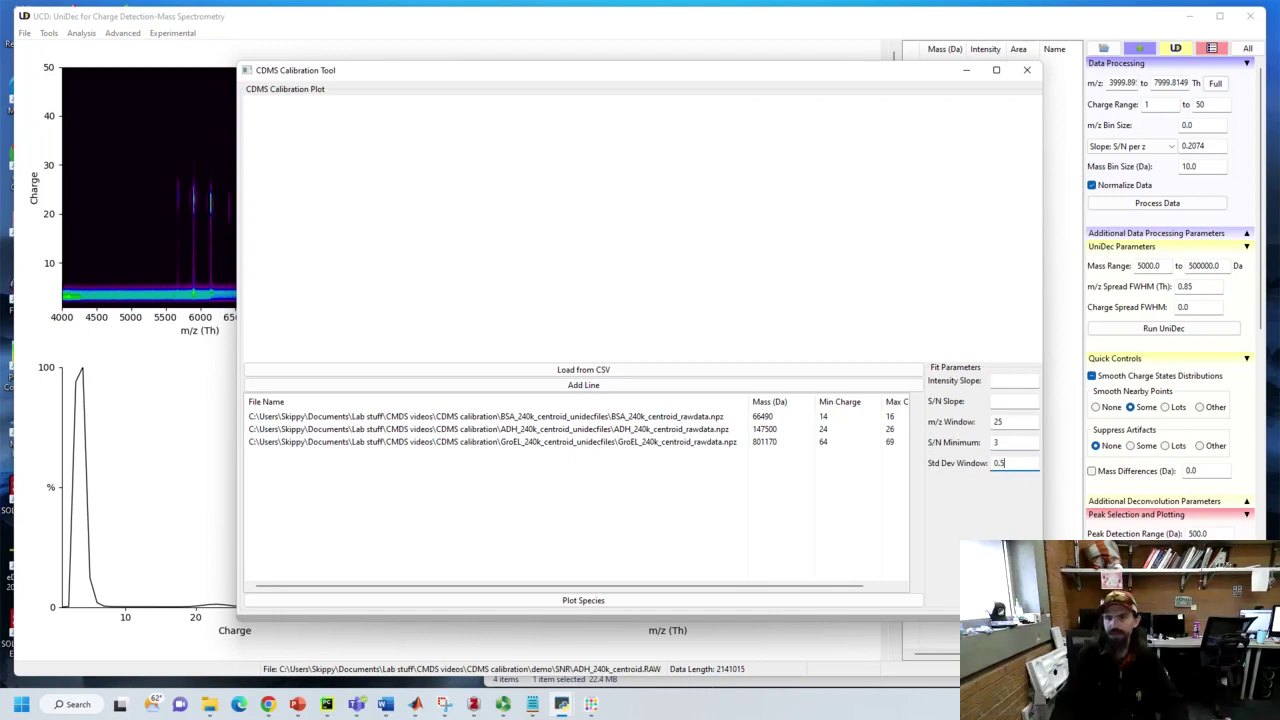
click(615, 600)
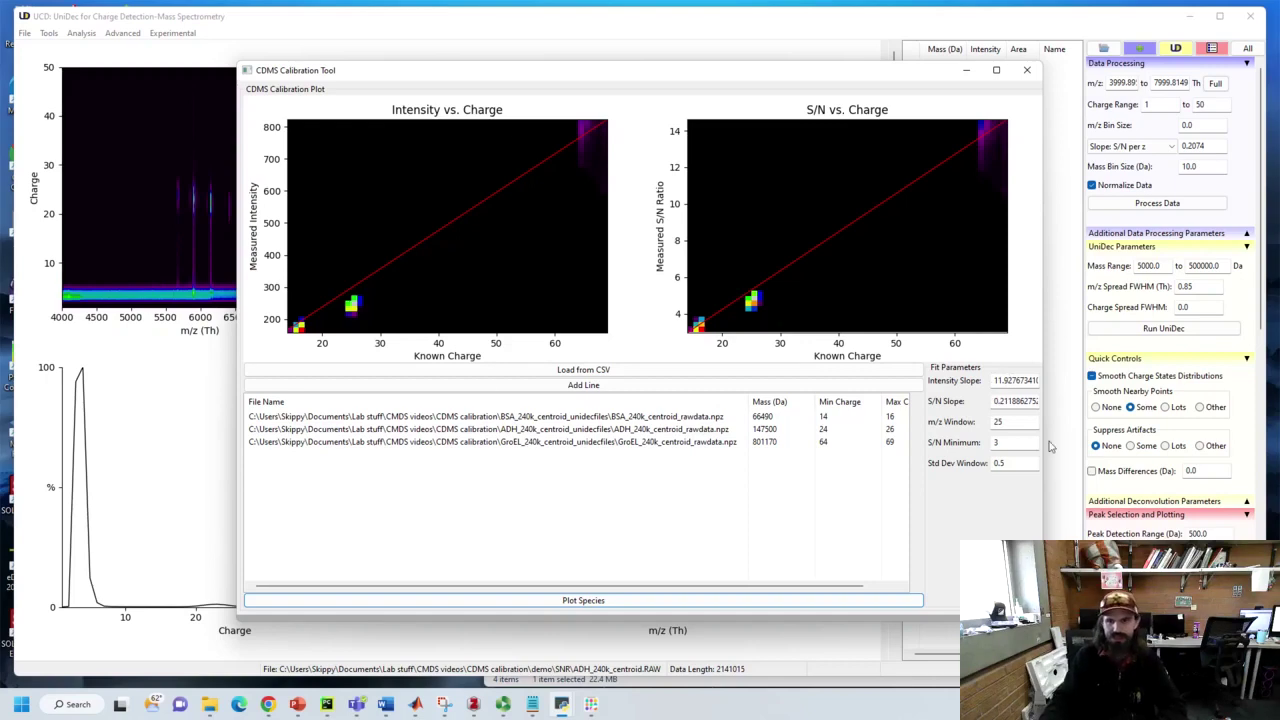
Step: Copy the fitted S/N slope into a new line of the open Notepad note and select the pasted value there
click(994, 402)
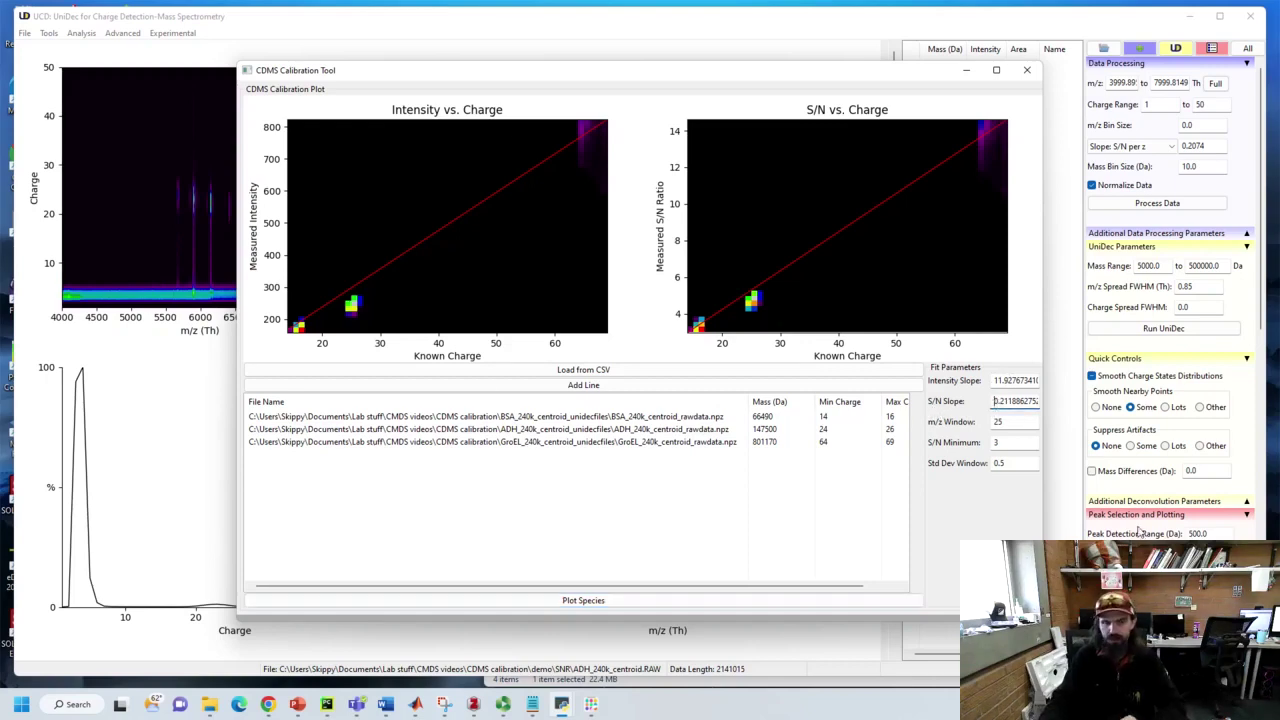
key(ctrl+a)
key(ctrl+c)
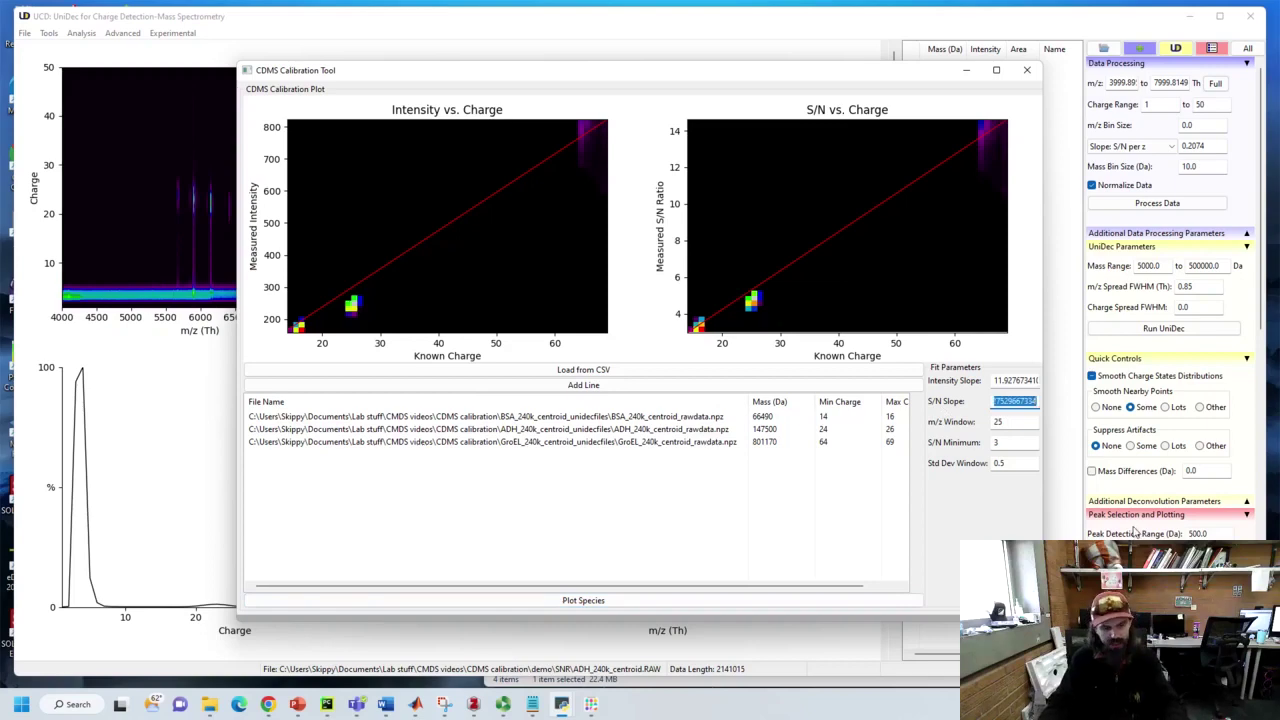
click(532, 704)
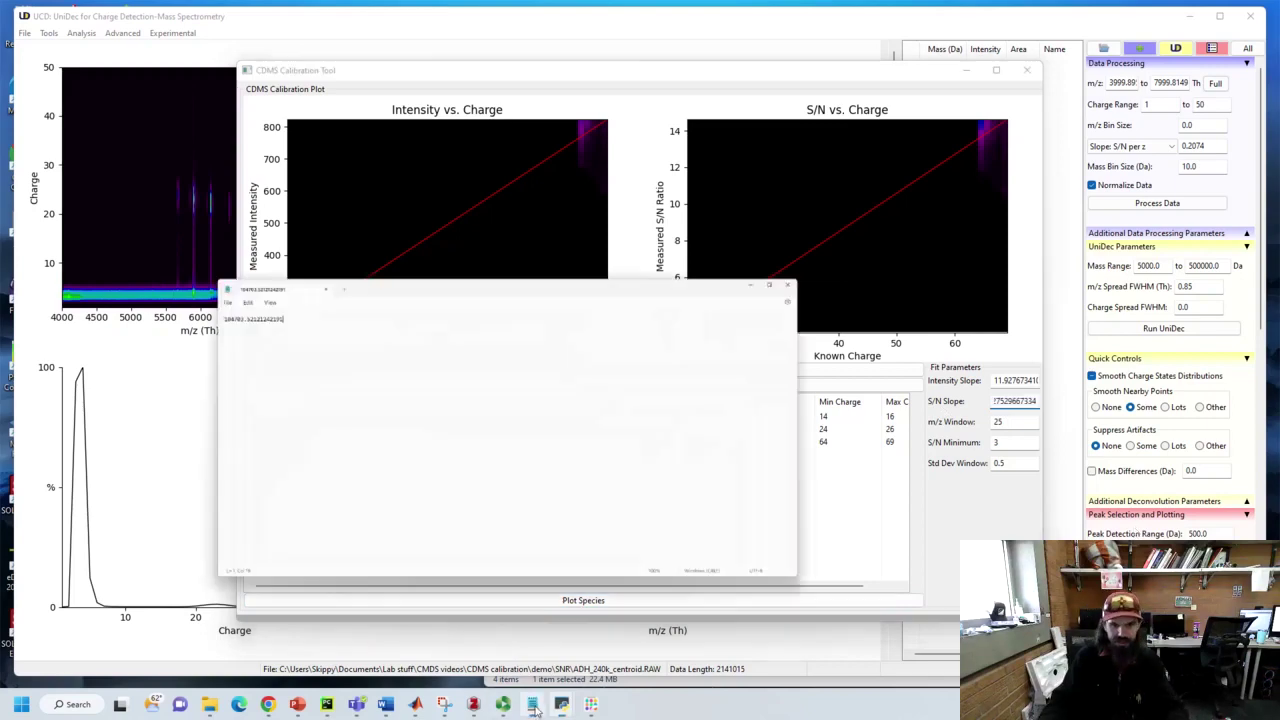
key(Return)
key(ctrl+v)
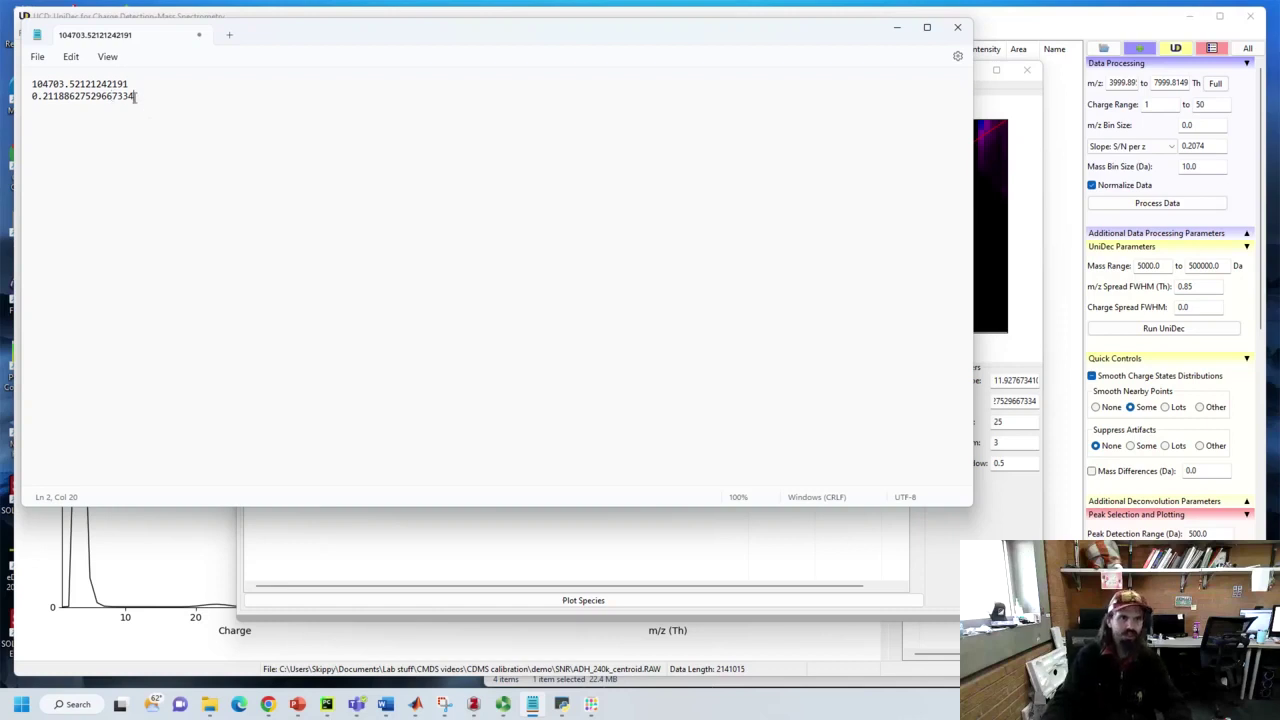
key(shift+Home)
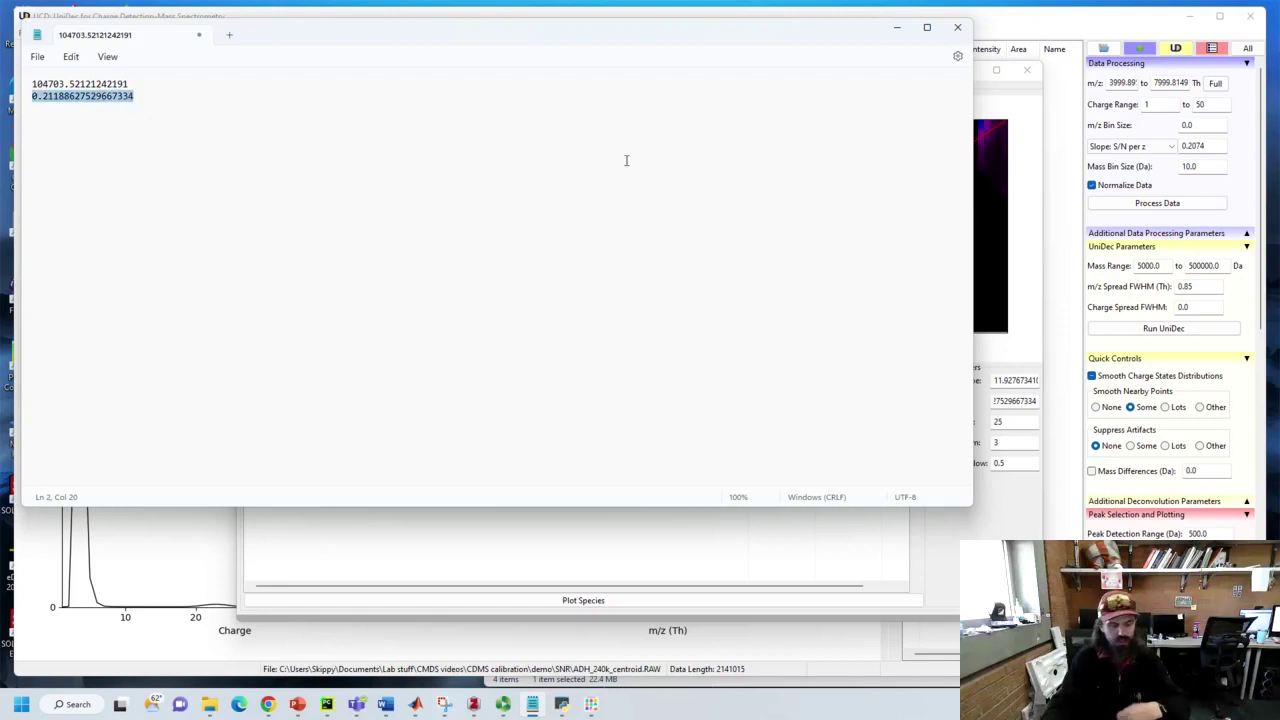
Step: Return to the main UCD window, replace the S/N per z slope with the copied 0.21188627529667334, and process the data
click(1005, 27)
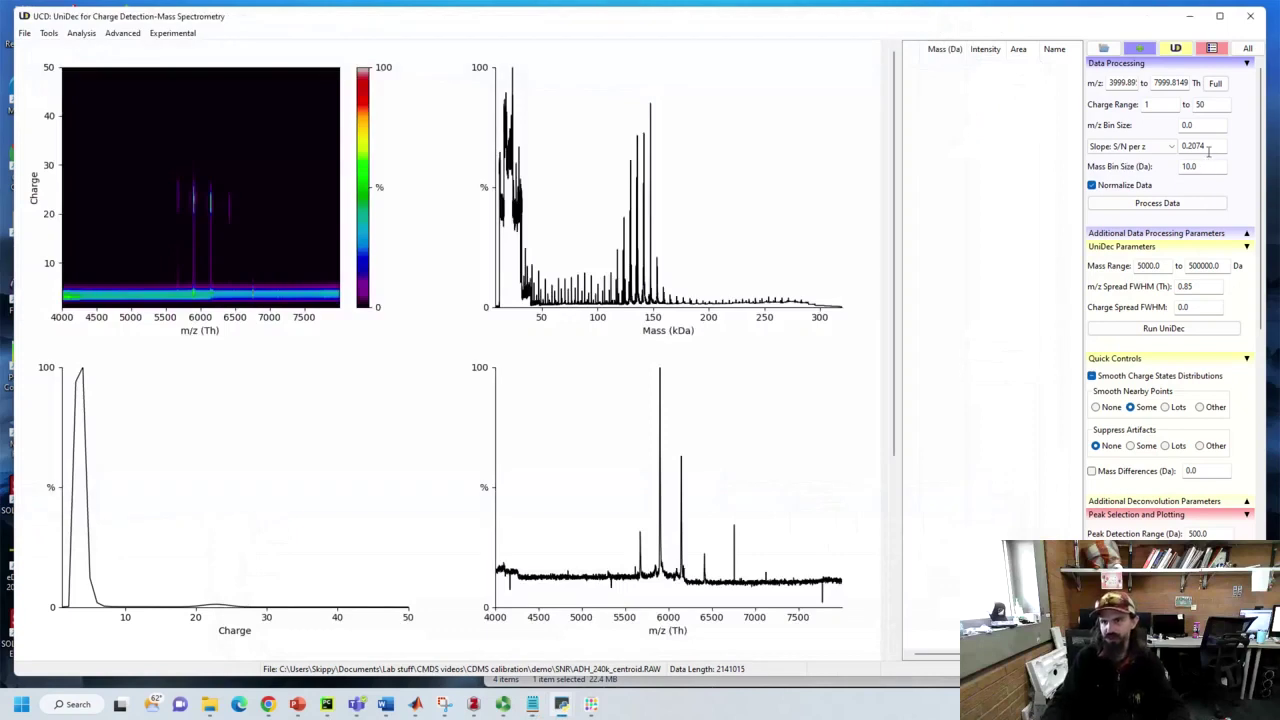
drag(1207, 147, 1153, 148)
key(ctrl+v)
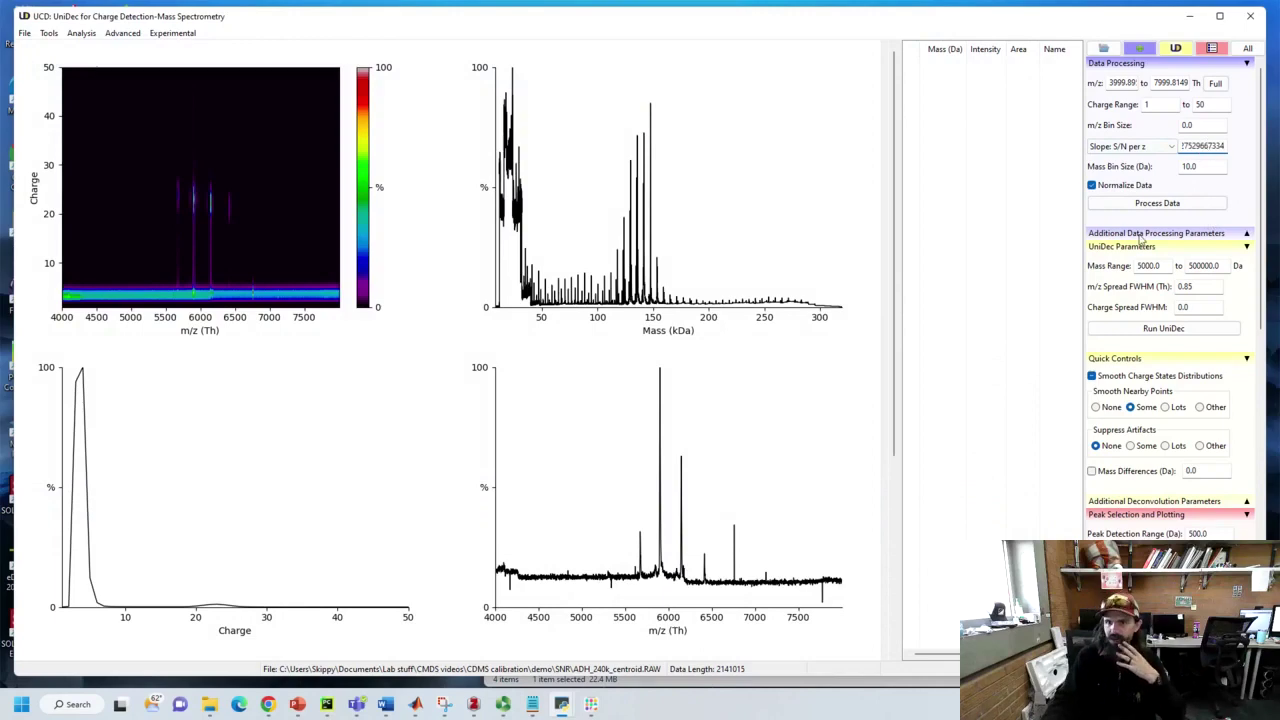
click(1180, 204)
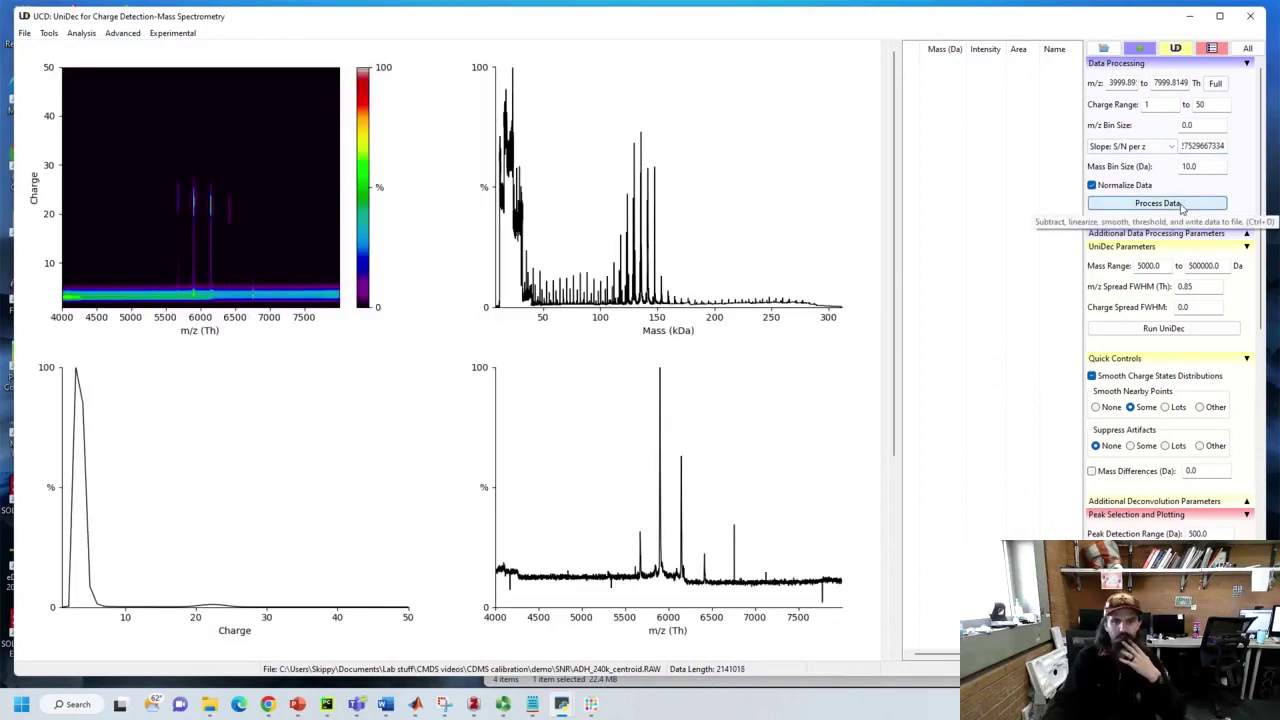